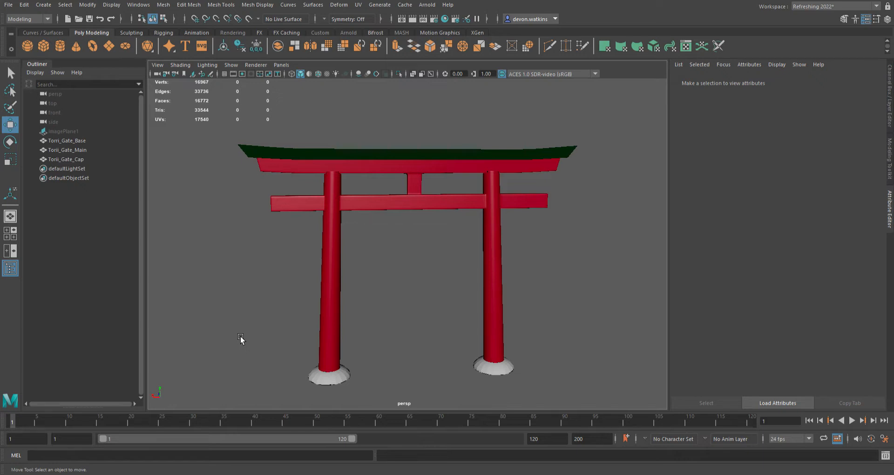
Turn on smooth mesh preview for the two round pillar bases
click(339, 382)
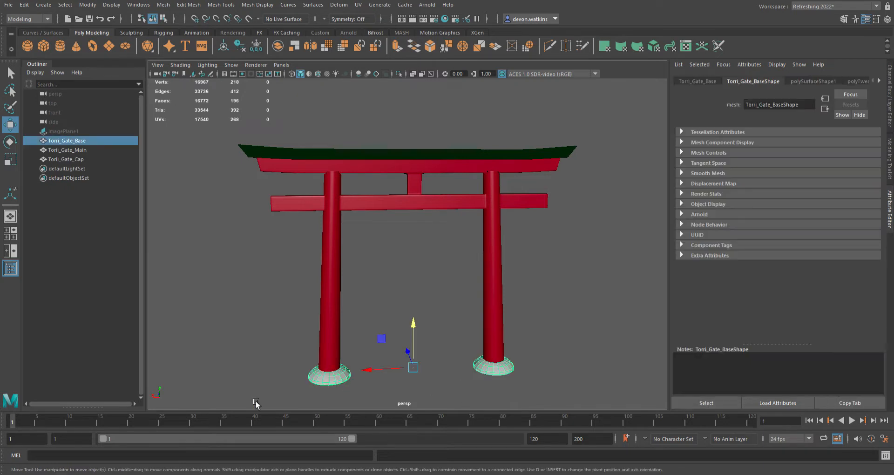
key(3)
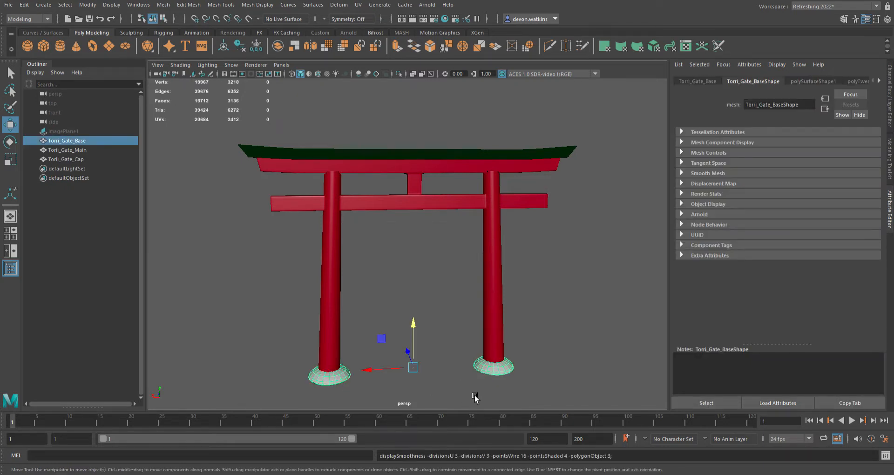
click(447, 275)
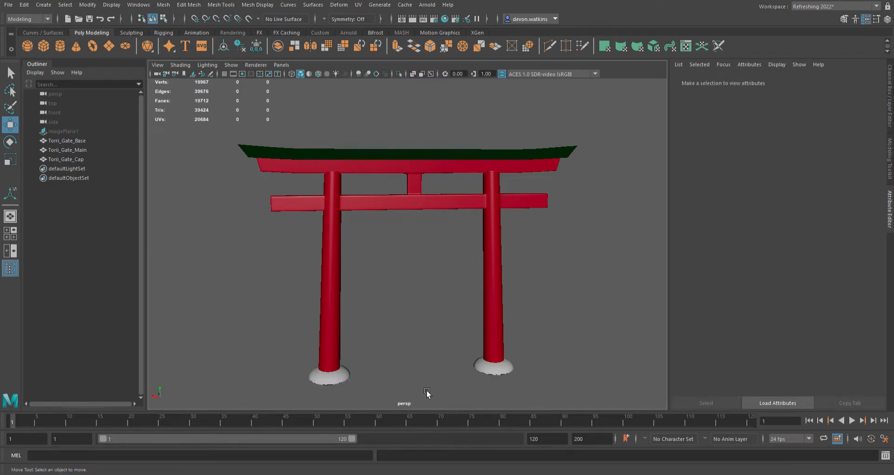
Select the pillar base mesh, open the UV Editor beside the perspective view and widen it
alt+middle_drag(427, 391, 458, 293)
scroll(457, 298, up, 3)
click(337, 305)
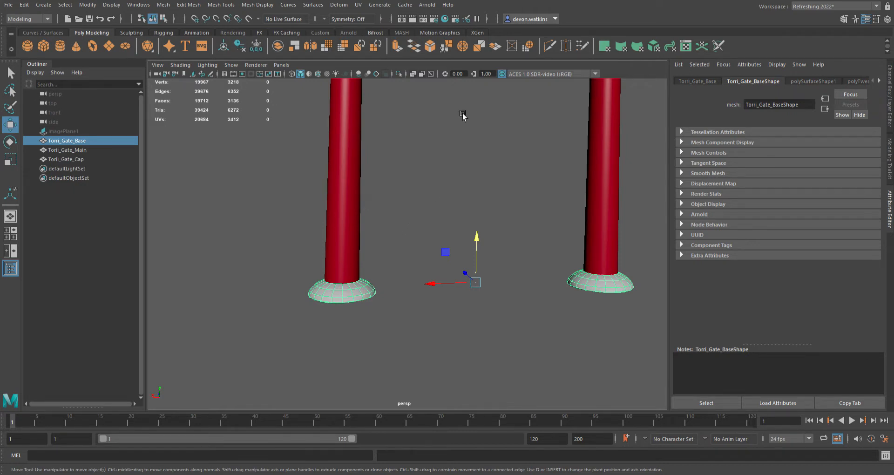
click(361, 9)
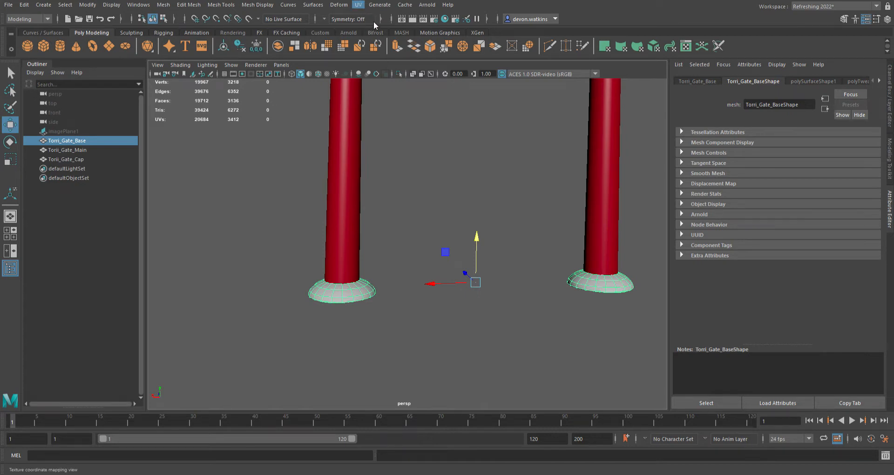
click(374, 21)
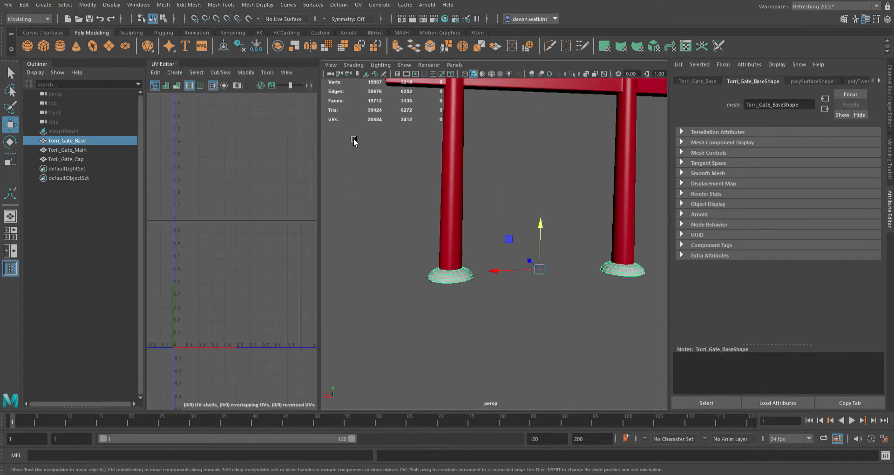
drag(325, 199, 380, 199)
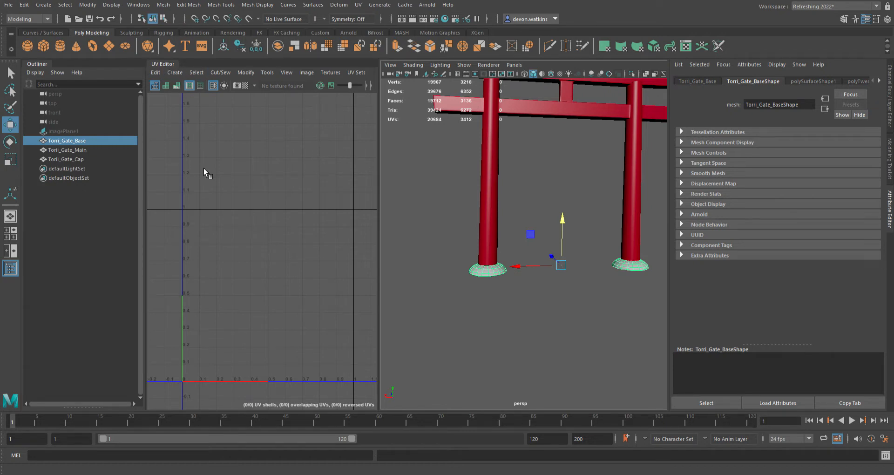
Show the UV Toolkit between the UV Editor and the perspective view and adjust the pane widths
click(277, 91)
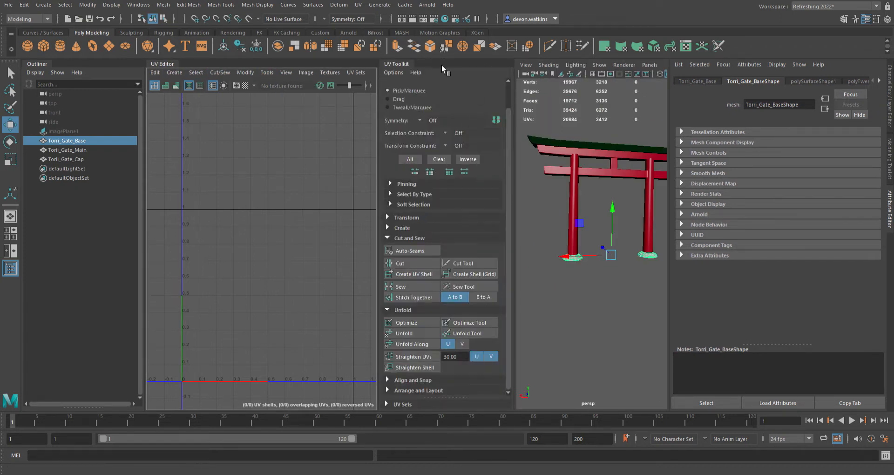
drag(404, 67, 463, 39)
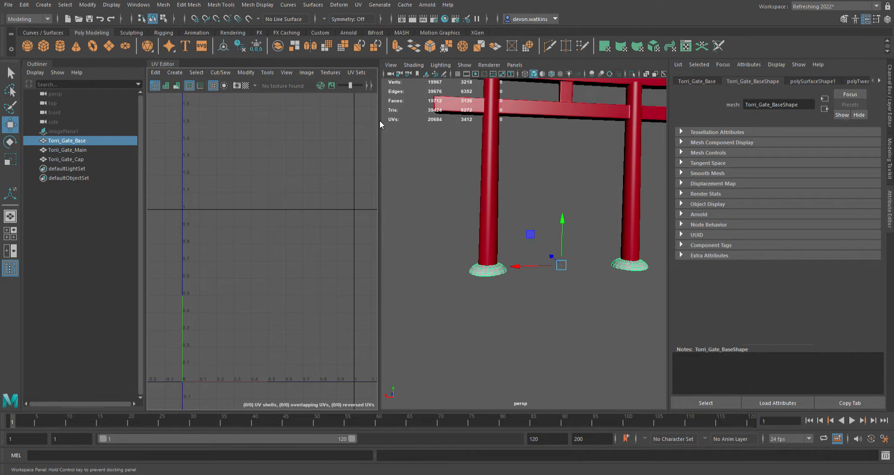
drag(379, 121, 380, 121)
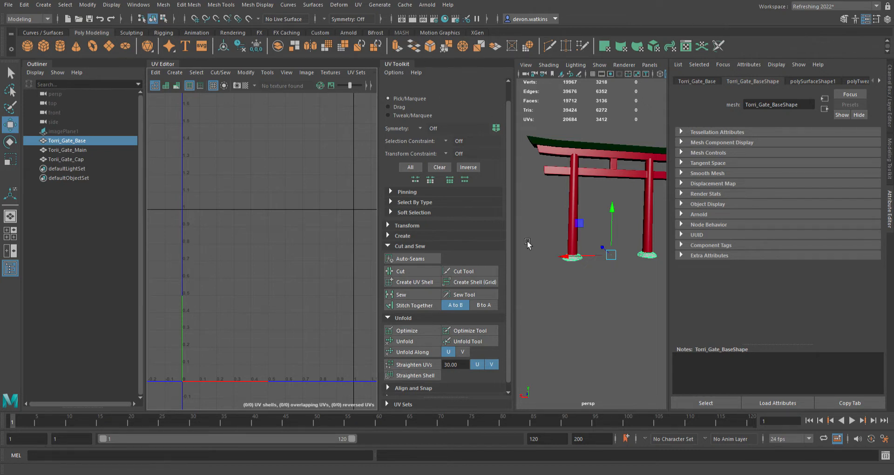
drag(515, 241, 475, 239)
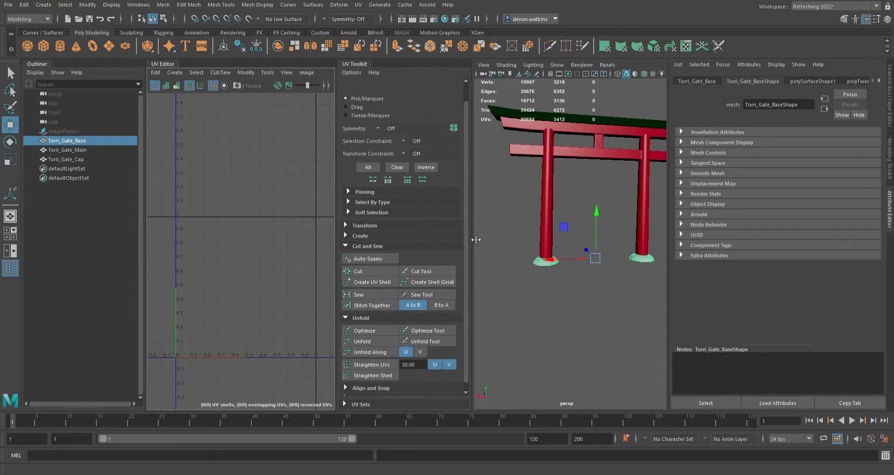
Switch the pillar bases to edge components and examine the layout of their UV shells
alt+middle_drag(250, 295, 248, 261)
right_drag(540, 259, 545, 213)
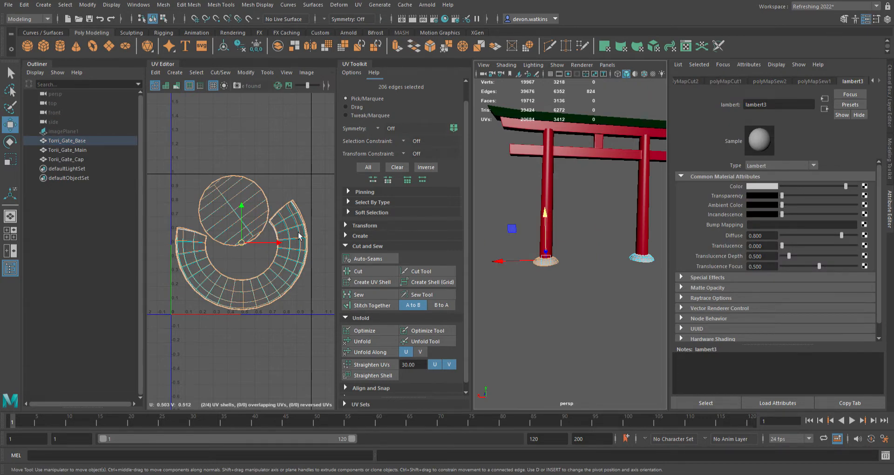
scroll(282, 234, up, 4)
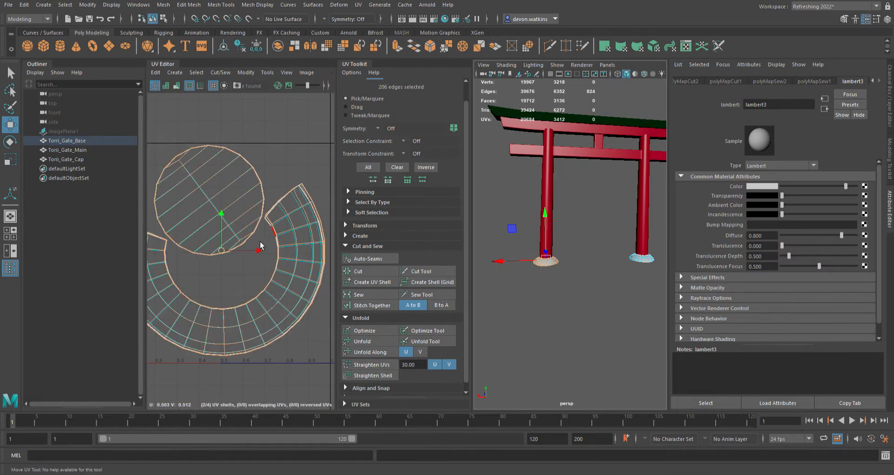
scroll(278, 249, down, 3)
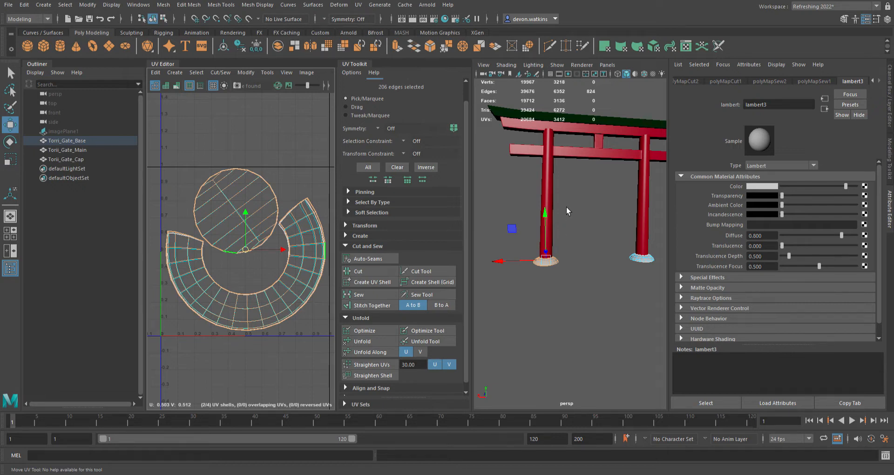
Try to apply an automatic UV projection to all edges of the main gate mesh in wireframe display
click(555, 171)
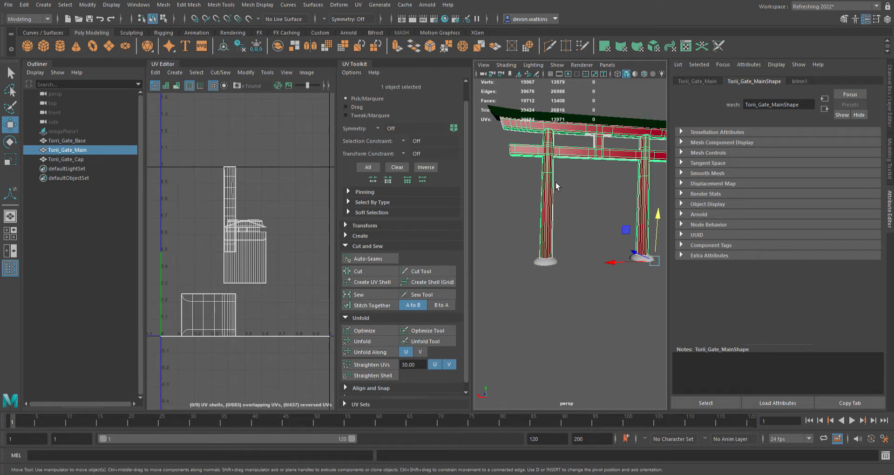
click(559, 192)
scroll(559, 162, down, 5)
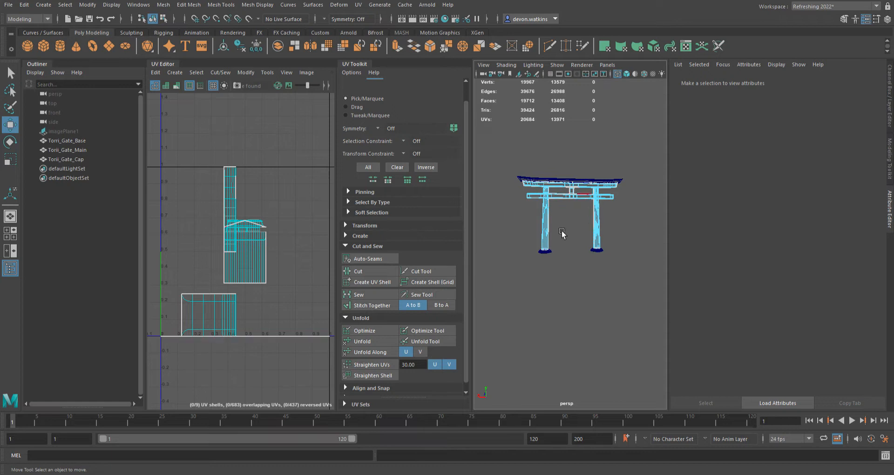
alt+right_drag(565, 234, 577, 263)
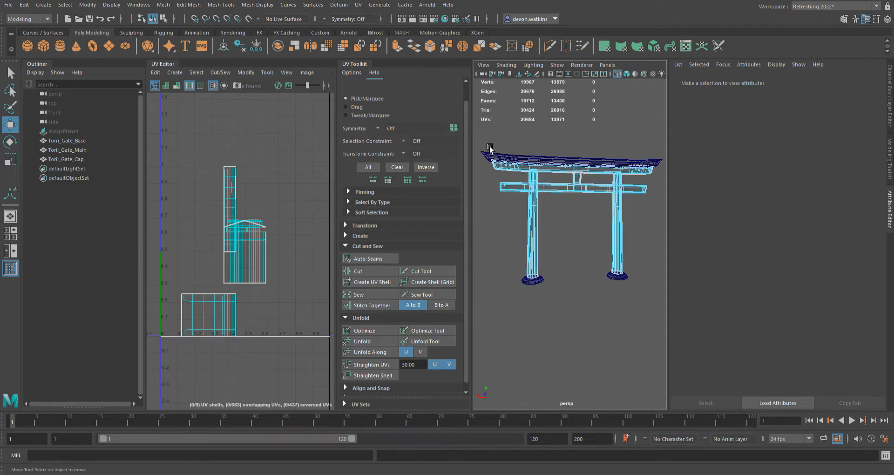
drag(482, 144, 678, 316)
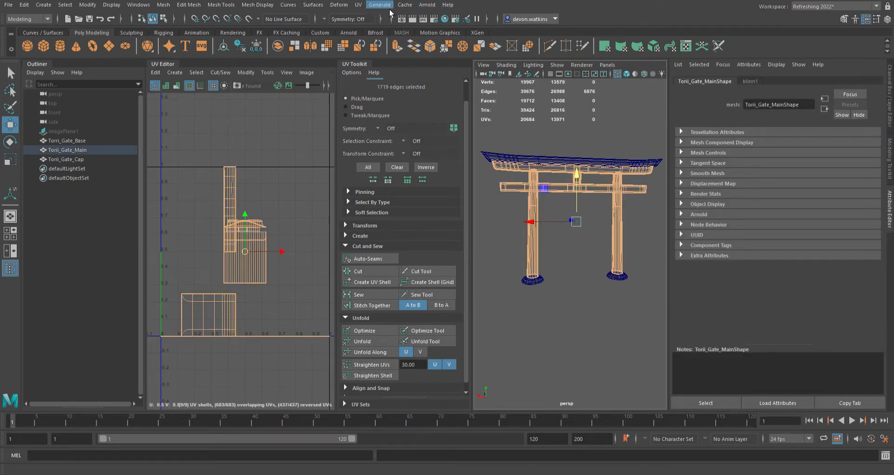
click(361, 9)
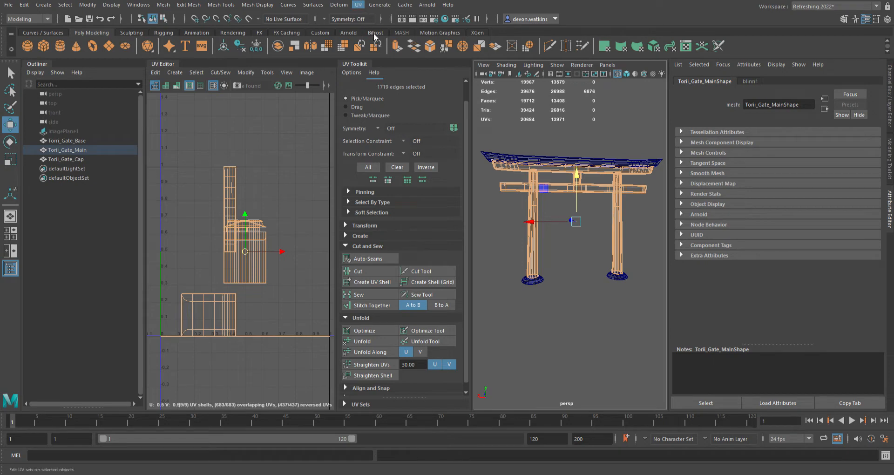
click(384, 58)
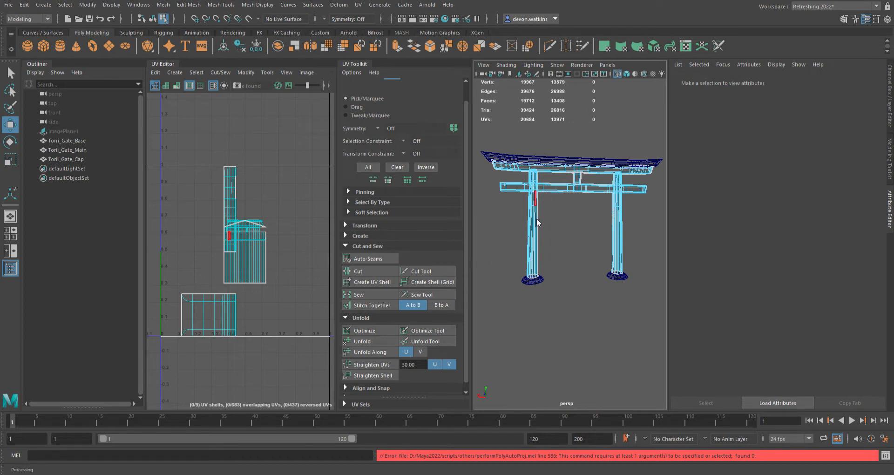
drag(495, 149, 670, 320)
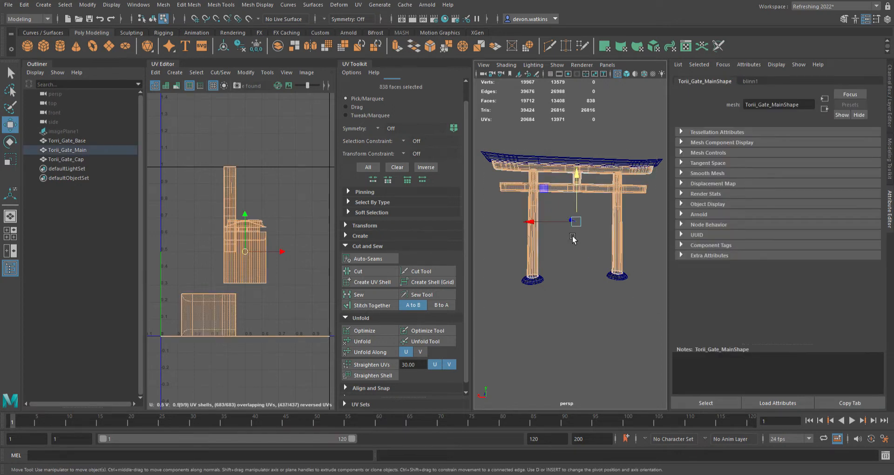
click(241, 187)
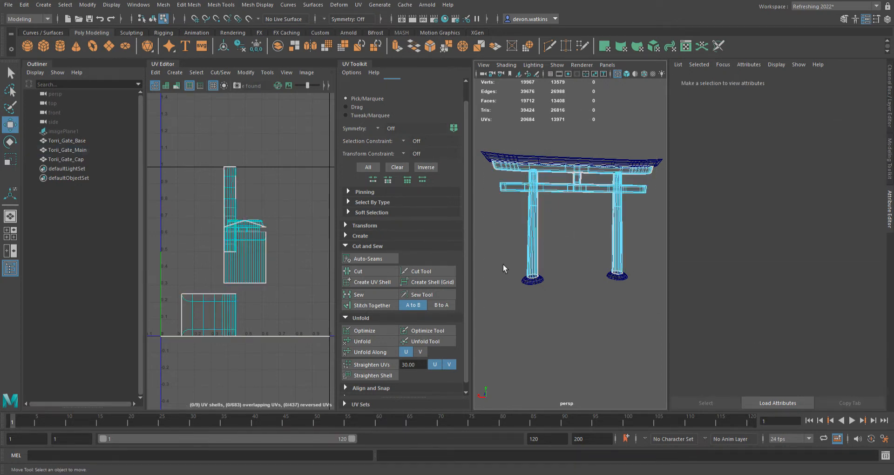
click(607, 215)
click(571, 245)
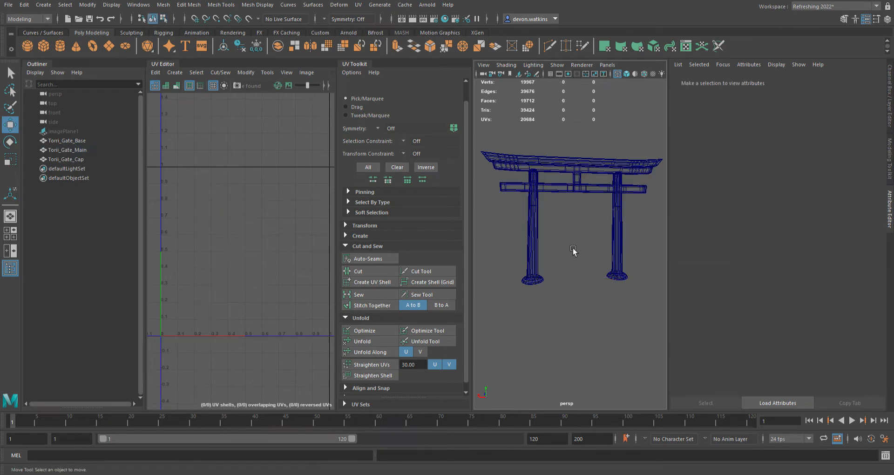
Select all faces of Torii_Gate_Main and apply an automatic UV projection to them
click(76, 151)
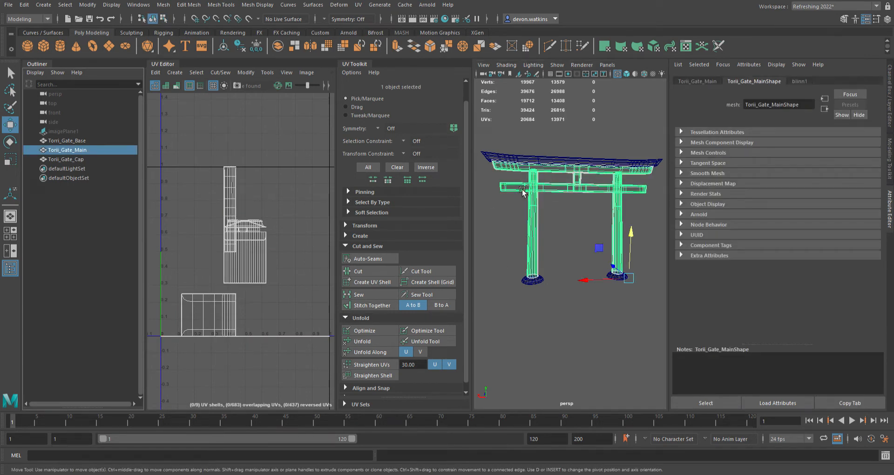
key(F11)
drag(489, 145, 669, 310)
click(358, 5)
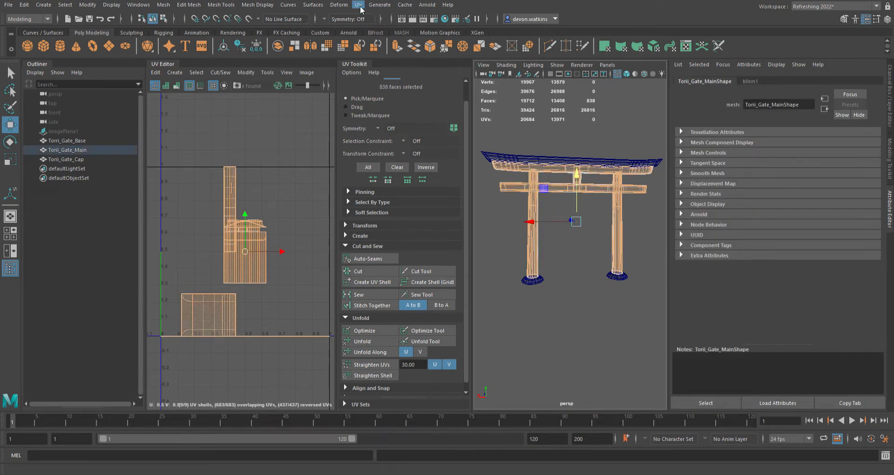
click(378, 61)
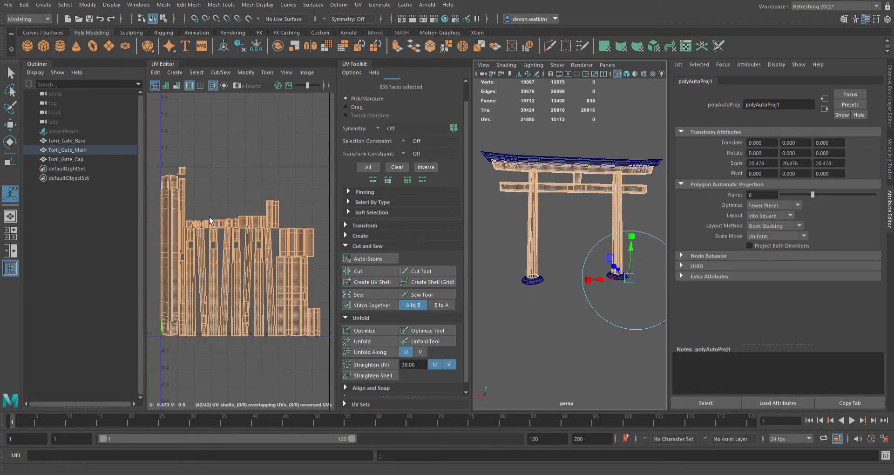
click(208, 162)
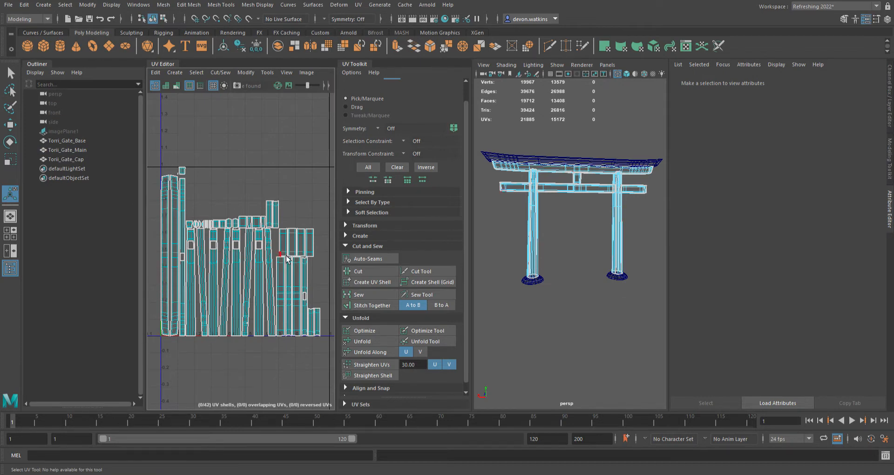
Switch the viewport to shaded display and inspect the UV borders where the pillars meet the crossbeams
scroll(581, 229, up, 5)
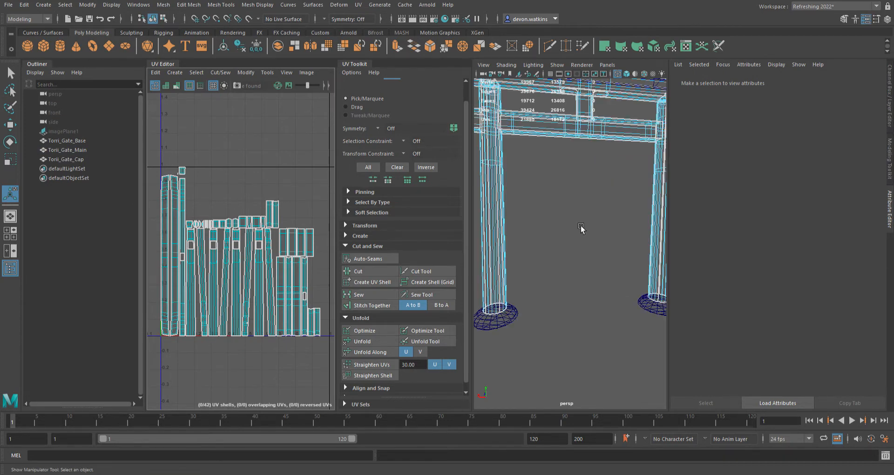
scroll(619, 303, up, 10)
scroll(614, 292, down, 3)
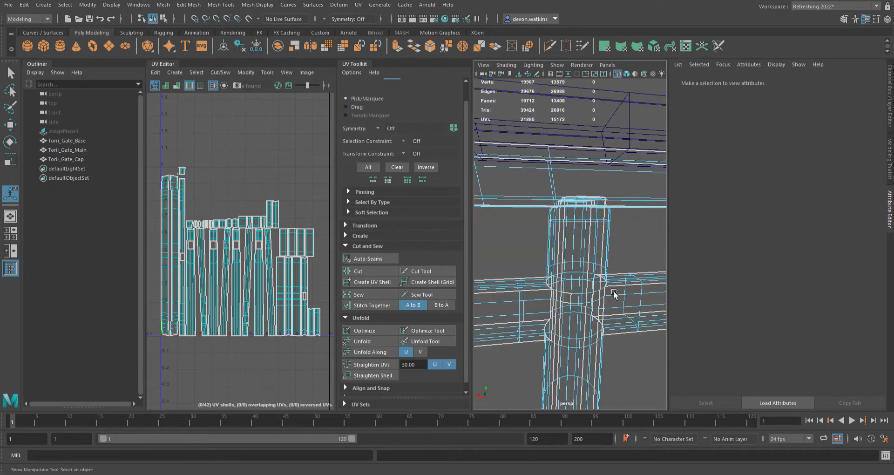
key(5)
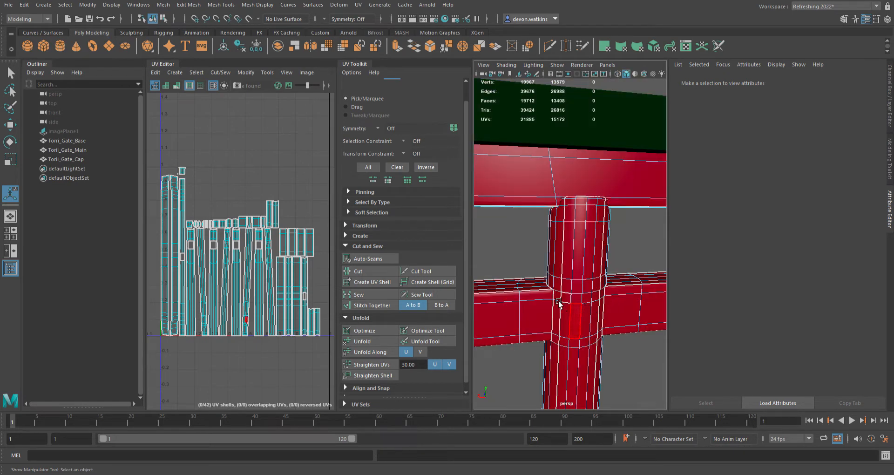
scroll(559, 305, up, 5)
alt+middle_drag(608, 303, 483, 302)
alt+drag(536, 302, 633, 300)
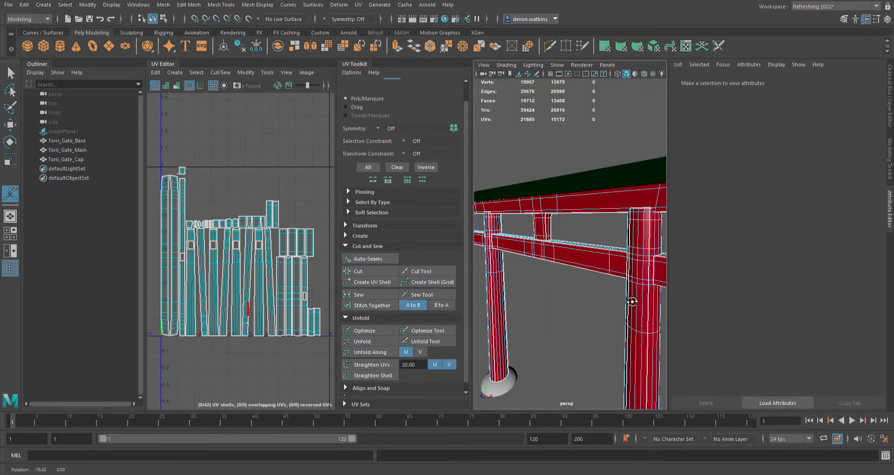
Select two adjacent side faces of the short central post between the crossbeams to locate their UV shells
click(545, 234)
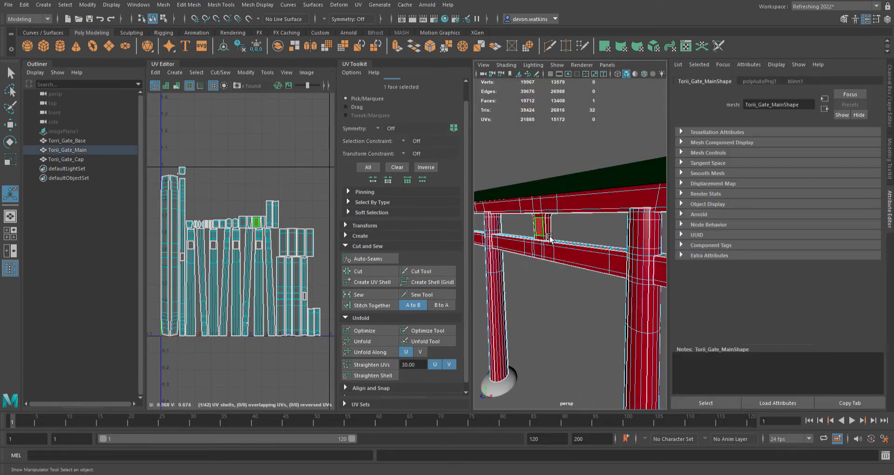
alt+drag(559, 256, 605, 242)
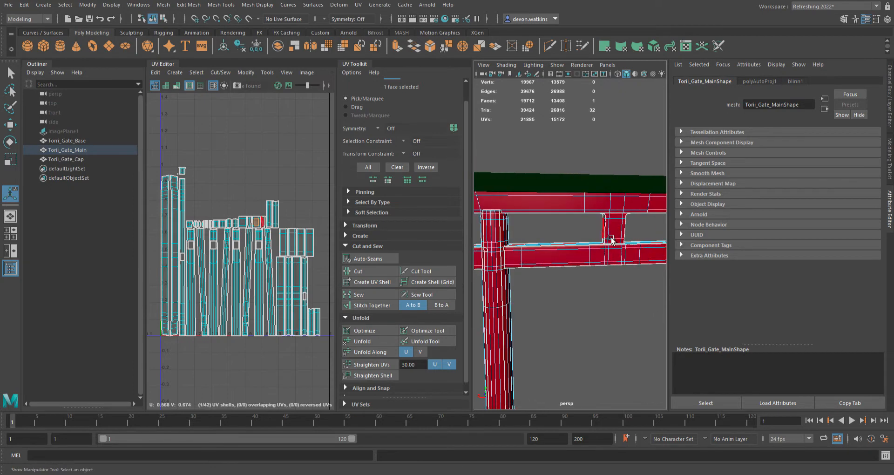
shift+click(616, 231)
key(f)
scroll(565, 284, down, 5)
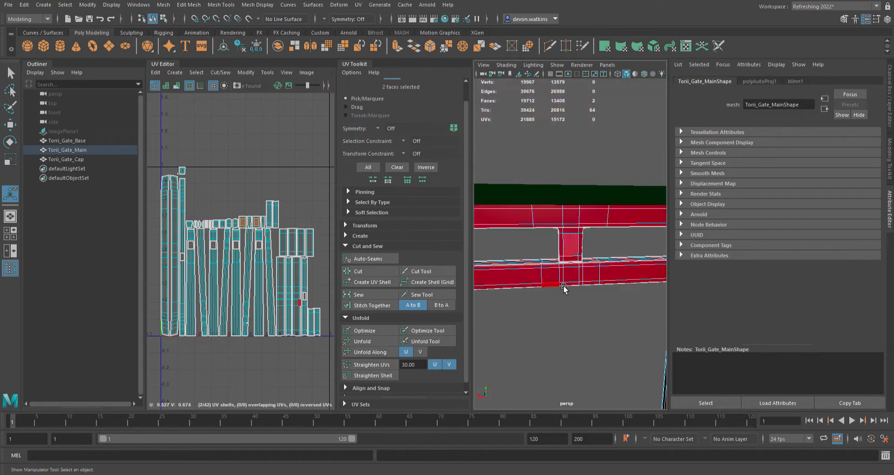
Examine the UV borders along the crossbeams and pillars from several angles, including where they intersect
alt+drag(546, 305, 563, 310)
scroll(565, 309, down, 4)
alt+middle_drag(565, 309, 584, 301)
scroll(586, 296, up, 6)
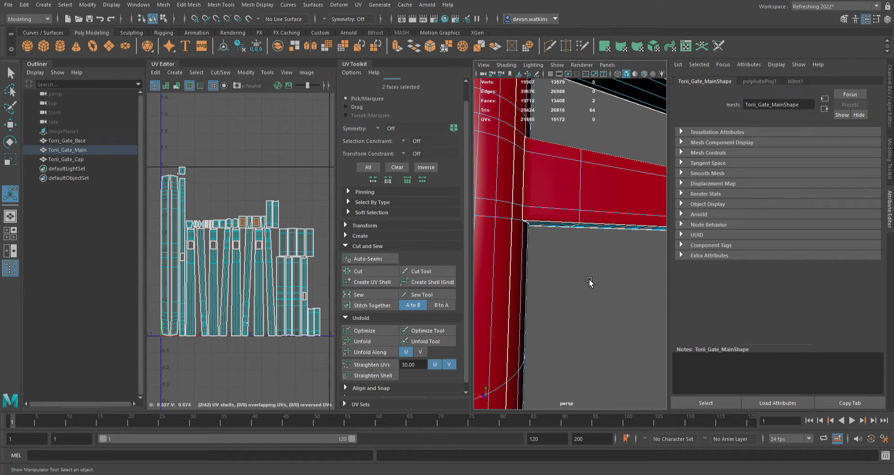
scroll(588, 281, down, 4)
alt+drag(589, 281, 565, 279)
scroll(563, 278, up, 4)
alt+middle_drag(560, 281, 593, 292)
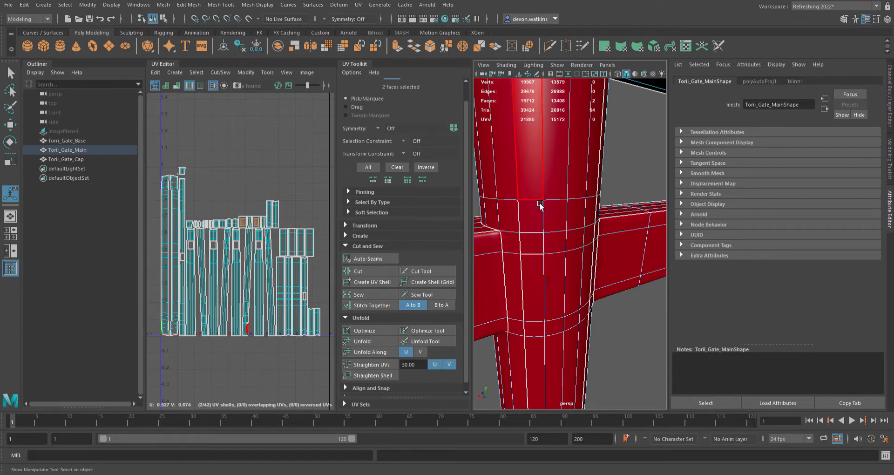
scroll(575, 237, down, 5)
alt+drag(616, 249, 604, 265)
scroll(604, 266, down, 5)
alt+middle_drag(608, 267, 595, 257)
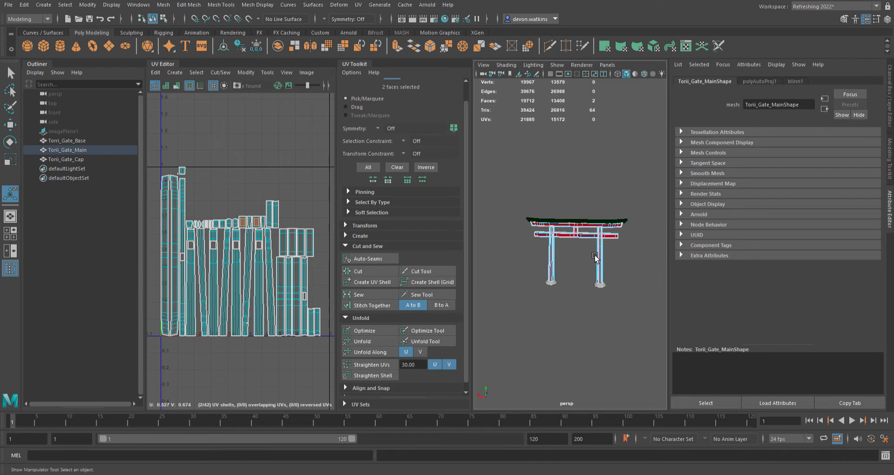
scroll(594, 242, up, 5)
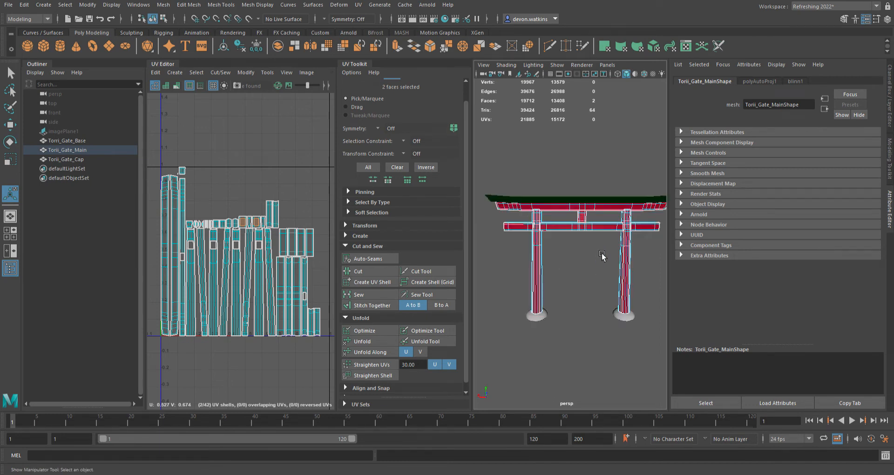
Select every edge of Torii_Gate_Main and sew all its UVs together, then clear the selection
key(q)
click(526, 187)
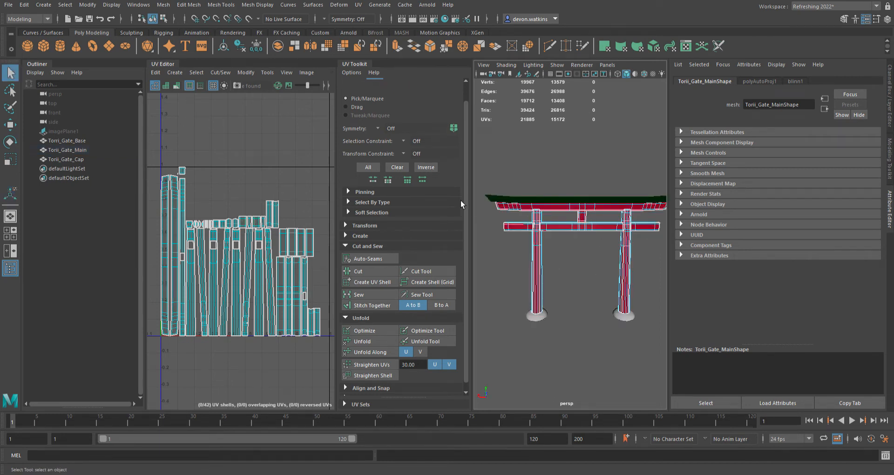
alt+middle_drag(559, 210, 546, 211)
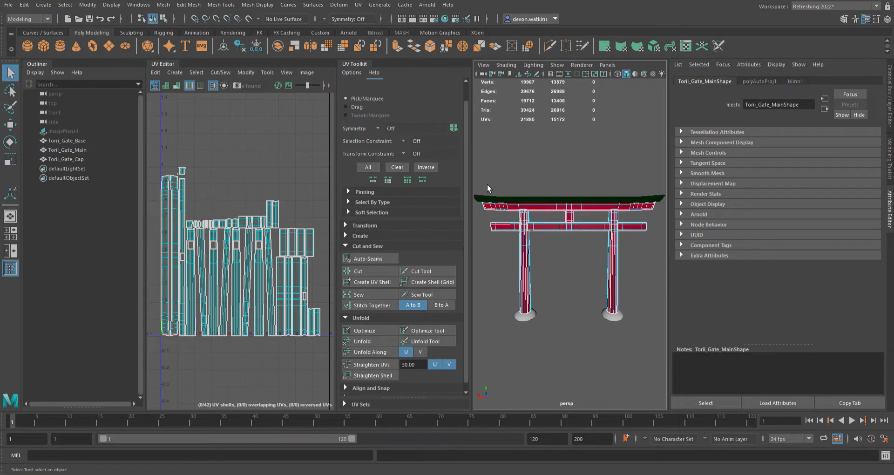
drag(483, 191, 668, 344)
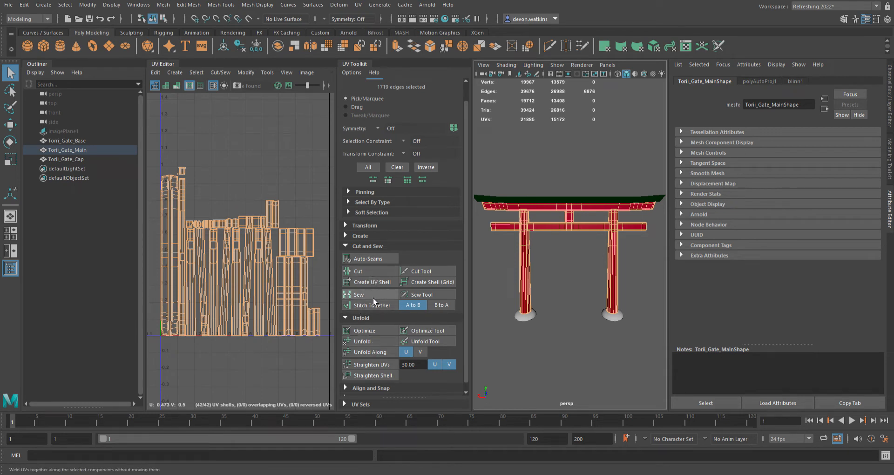
click(359, 294)
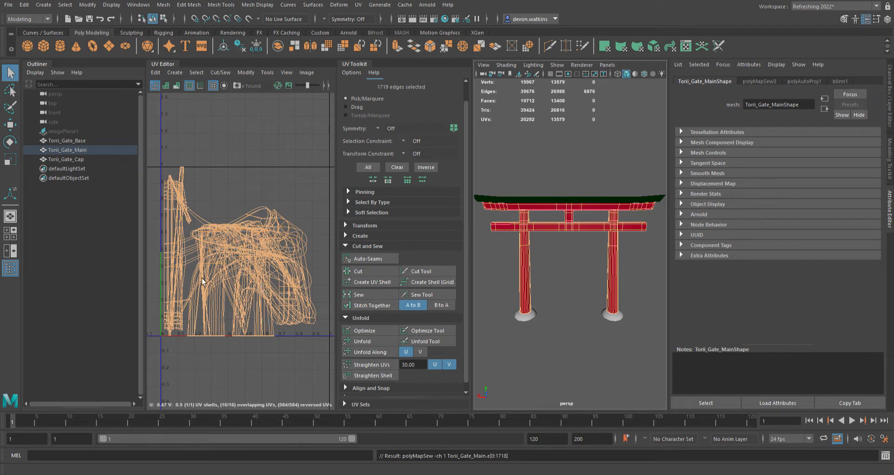
alt+middle_drag(240, 289, 235, 290)
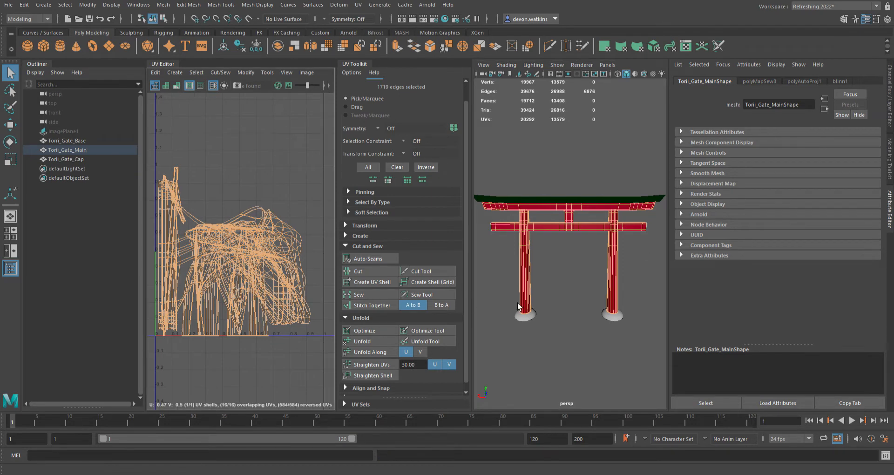
click(564, 264)
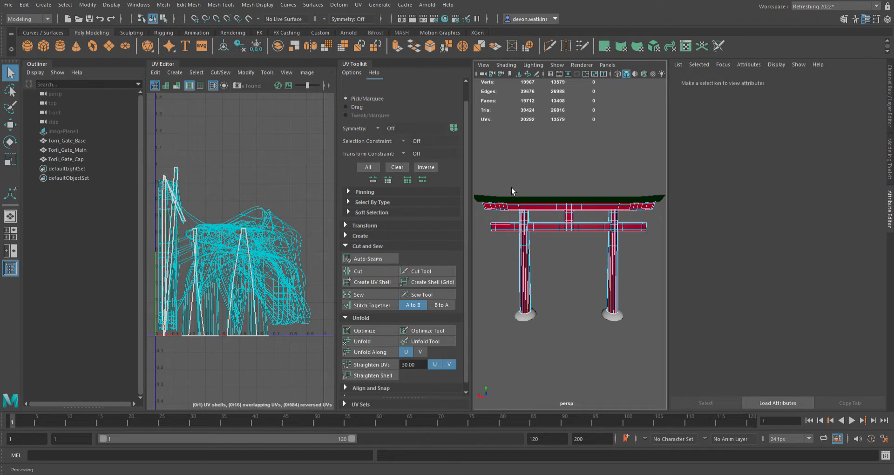
Turn off the smooth mesh preview and frame the short central post where it meets the upper beam
alt+middle_drag(518, 240, 548, 266)
scroll(552, 264, up, 10)
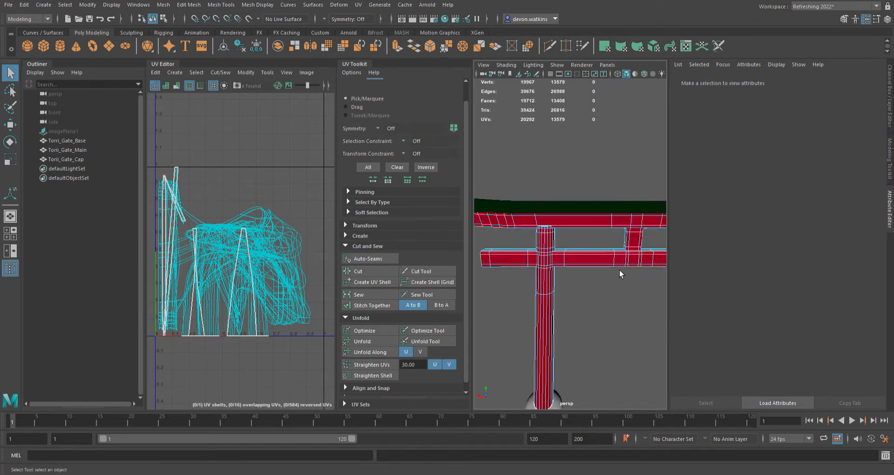
scroll(563, 264, up, 6)
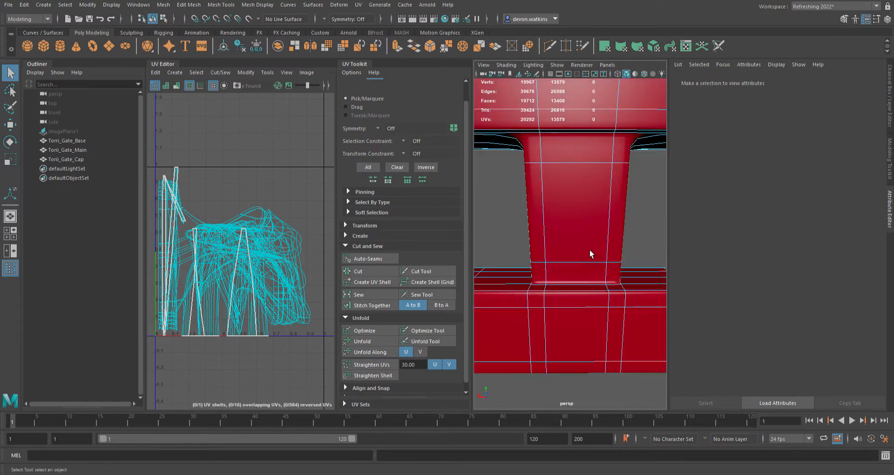
scroll(586, 236, up, 3)
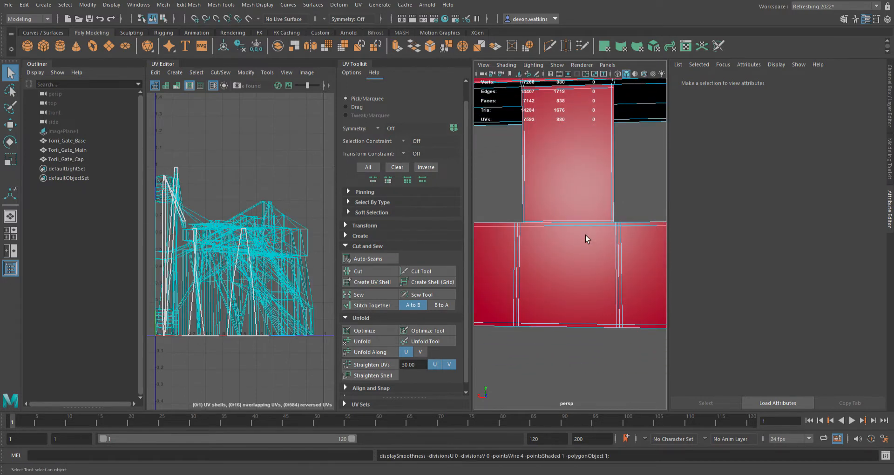
scroll(578, 243, up, 4)
alt+drag(566, 319, 572, 183)
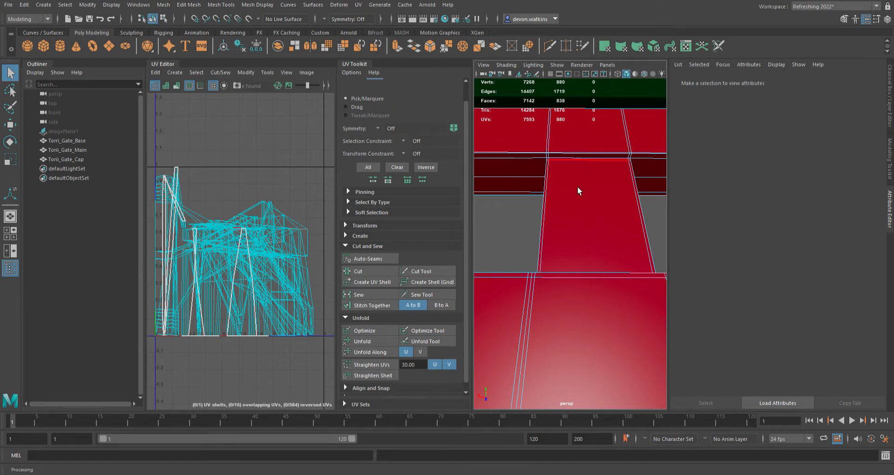
alt+middle_drag(577, 187, 584, 190)
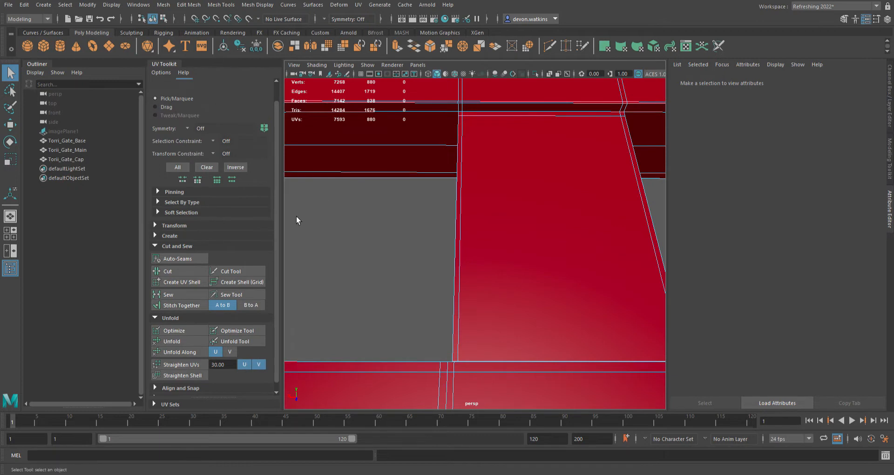
Widen the perspective viewport between the UV Toolkit and the Attribute Editor
drag(281, 220, 270, 220)
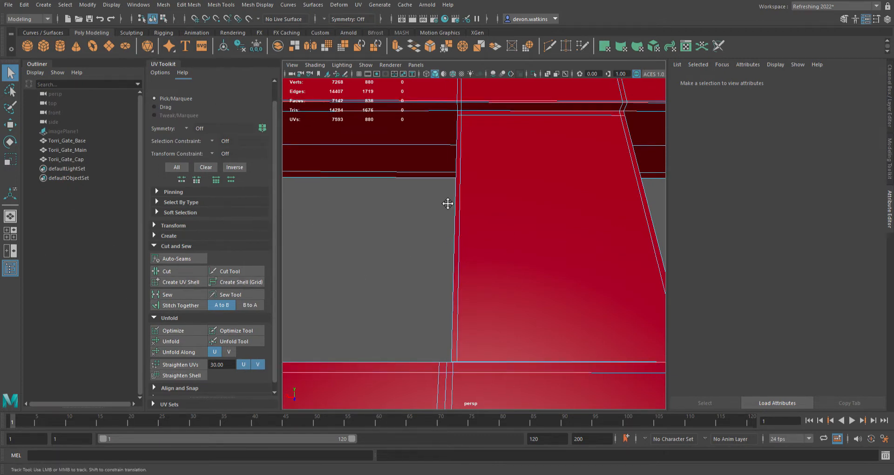
alt+middle_drag(447, 203, 417, 252)
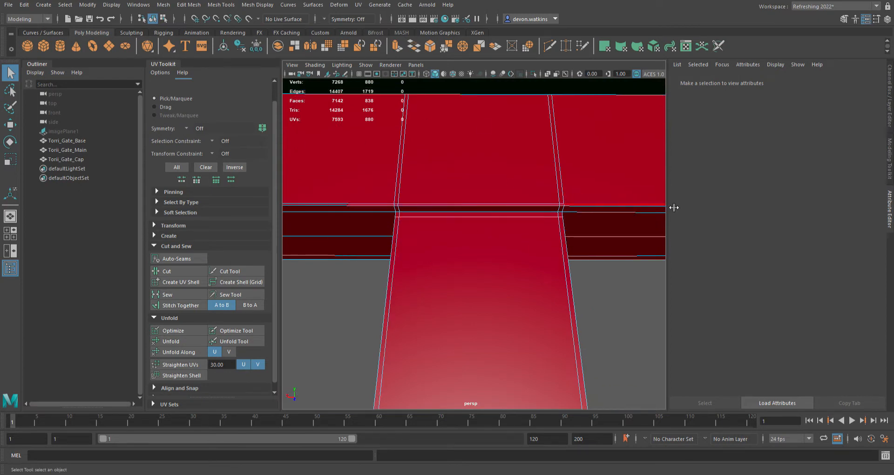
drag(673, 207, 840, 210)
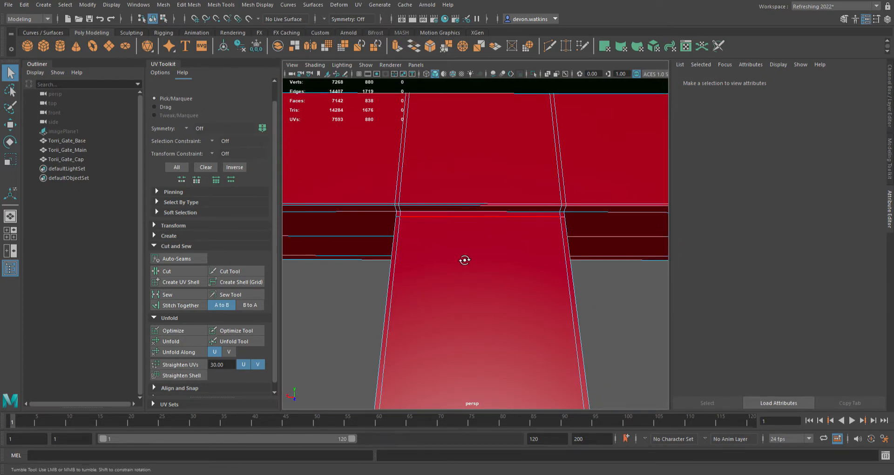
Select the edges where one broad face and an adjoining side of the central post meet the upper beam
alt+drag(463, 260, 537, 266)
click(519, 215)
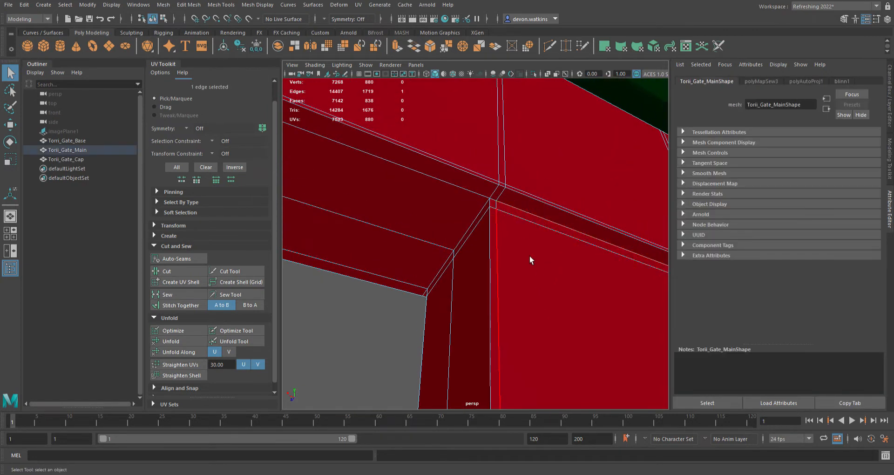
shift+double_click(515, 209)
key(4)
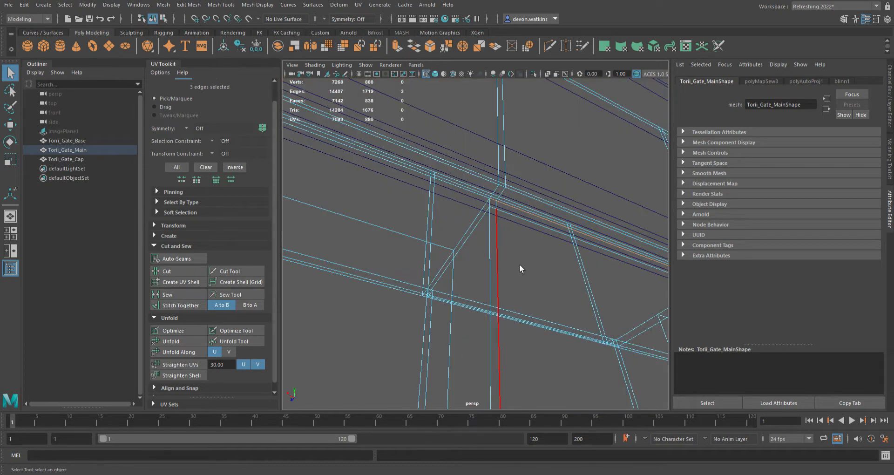
key(5)
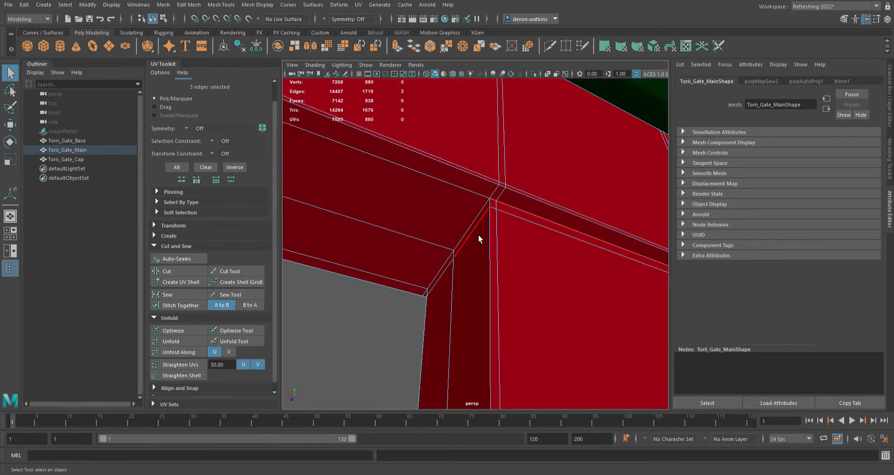
shift+double_click(476, 221)
alt+middle_drag(449, 333, 426, 294)
alt+drag(491, 340, 547, 359)
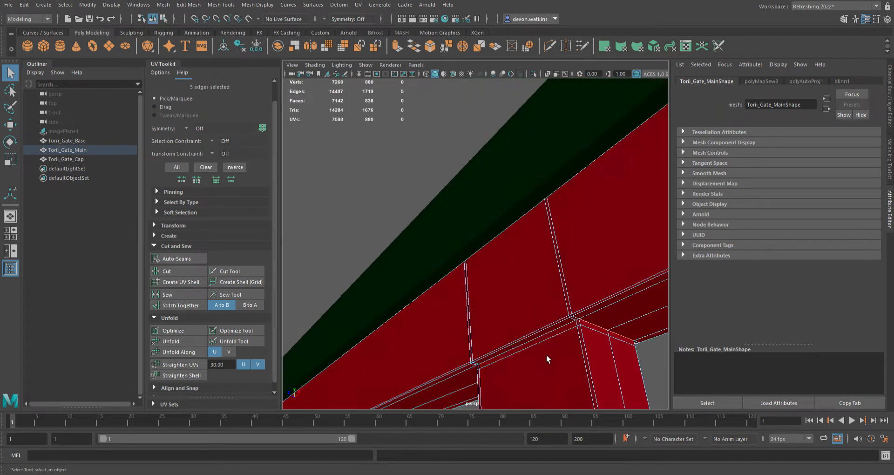
Add the edges of the post's opposite broad face and remaining side, closing the loop under the upper beam
alt+middle_drag(546, 359, 544, 341)
alt+right_drag(545, 341, 571, 342)
alt+middle_drag(572, 343, 537, 312)
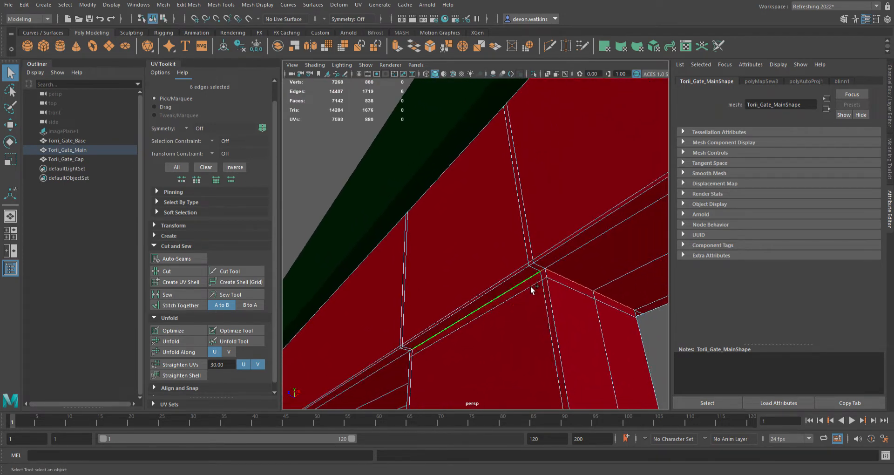
shift+double_click(534, 321)
key(f)
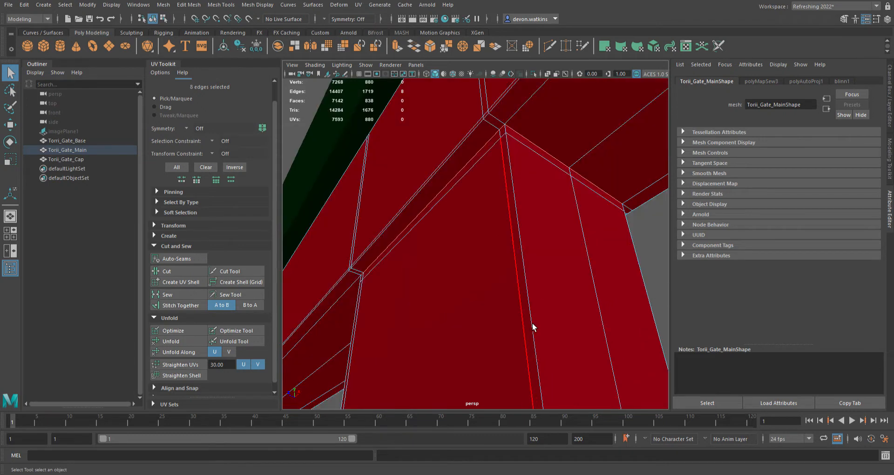
alt+drag(429, 278, 493, 218)
alt+drag(487, 321, 475, 210)
shift+double_click(475, 139)
In wireframe display, add the edges where one broad face and a side of the central post meet the lower beam
key(4)
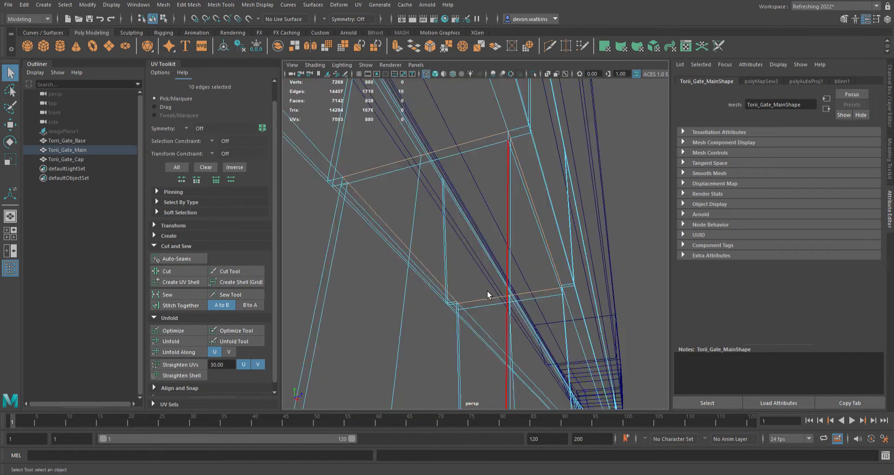
alt+drag(379, 266, 503, 280)
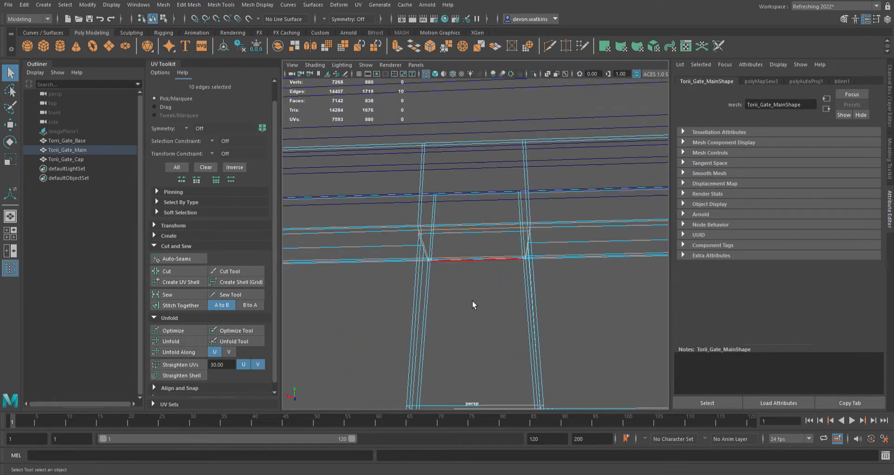
alt+drag(473, 306, 472, 254)
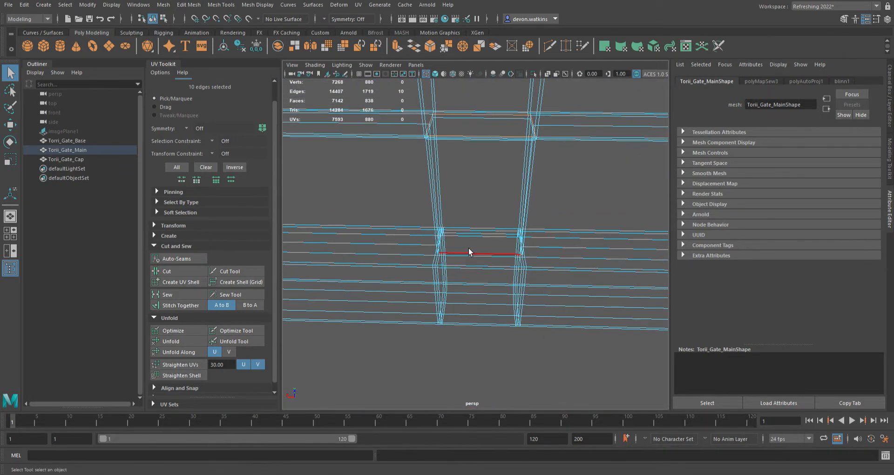
scroll(517, 286, up, 5)
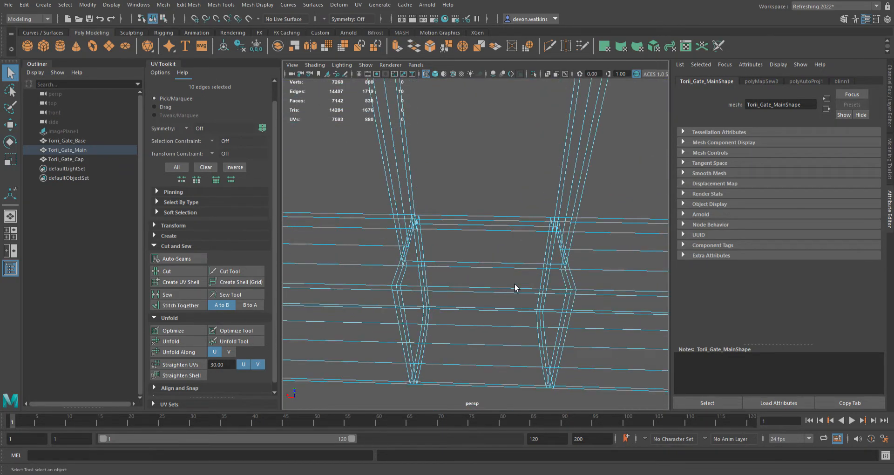
shift+double_click(457, 278)
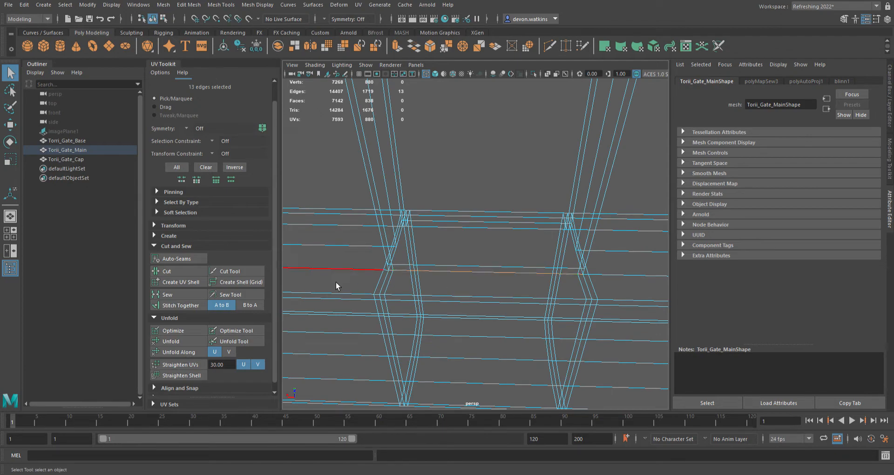
alt+drag(337, 286, 395, 285)
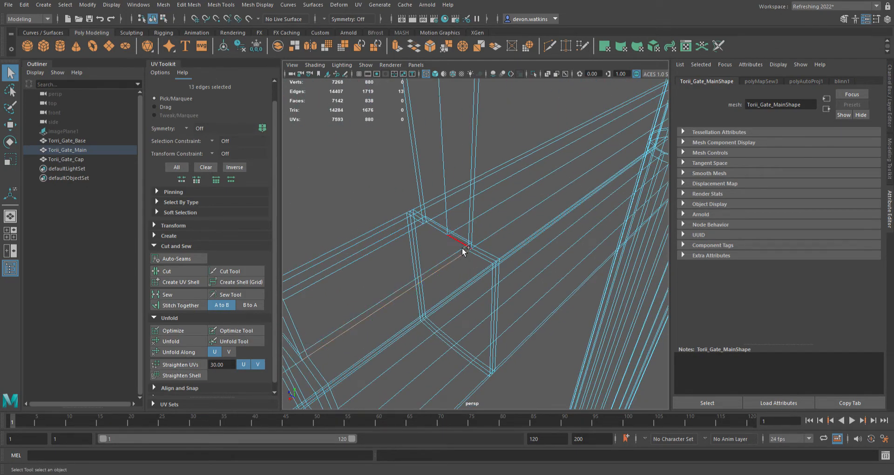
alt+drag(484, 287, 497, 340)
shift+double_click(497, 338)
Add the remaining broad-face and side edges at the post's base, completing the edge loop on the lower beam
alt+drag(550, 346, 343, 279)
shift+double_click(449, 339)
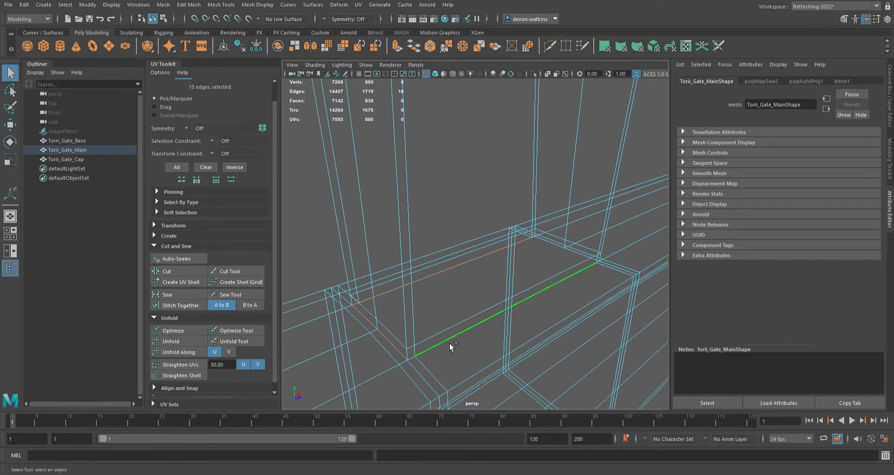
mouse_move(449, 339)
alt+mouse_down()
mouse_move(622, 317)
mouse_move(340, 303)
mouse_move(467, 336)
mouse_move(444, 343)
alt+mouse_up()
shift+double_click(432, 318)
alt+drag(372, 322, 521, 309)
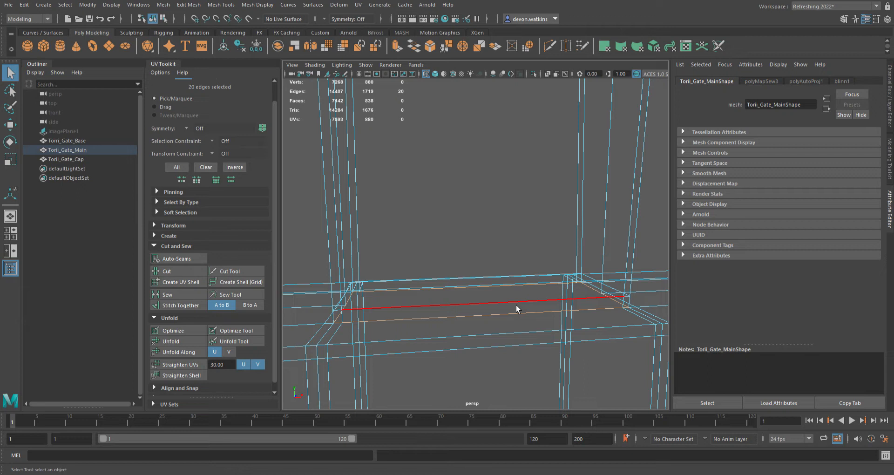
Cut the UVs along the selected edge loops where the central post meets the upper and lower beams
key(5)
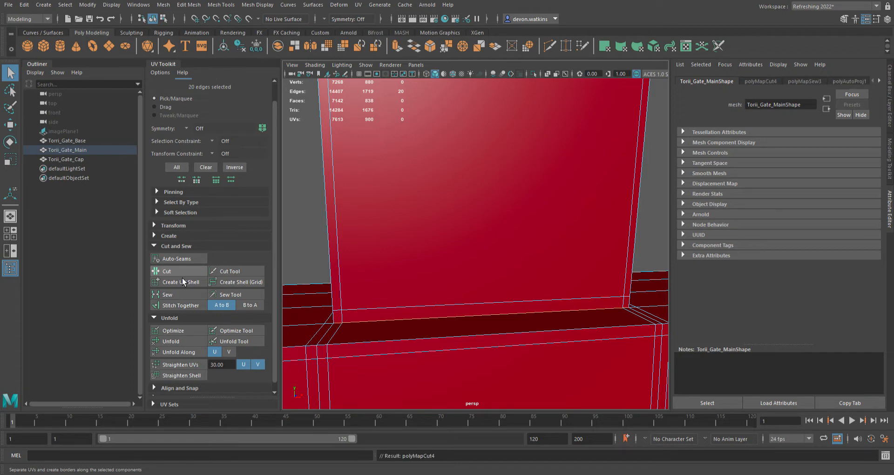
click(183, 279)
click(319, 255)
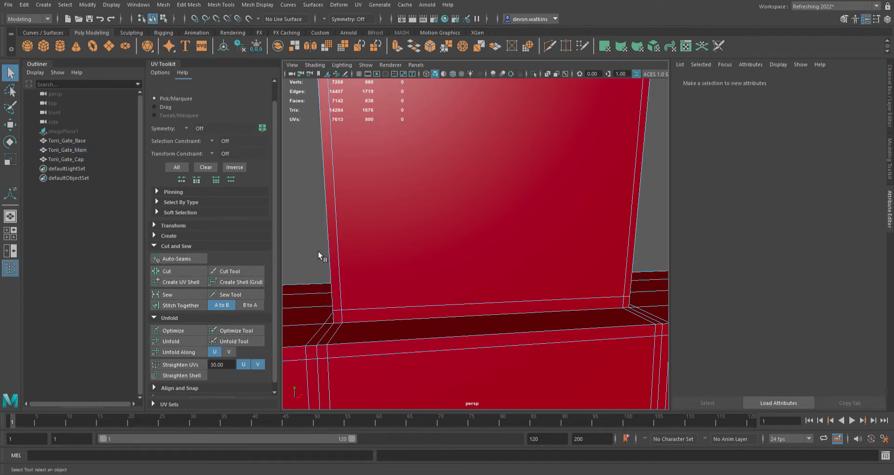
key(4)
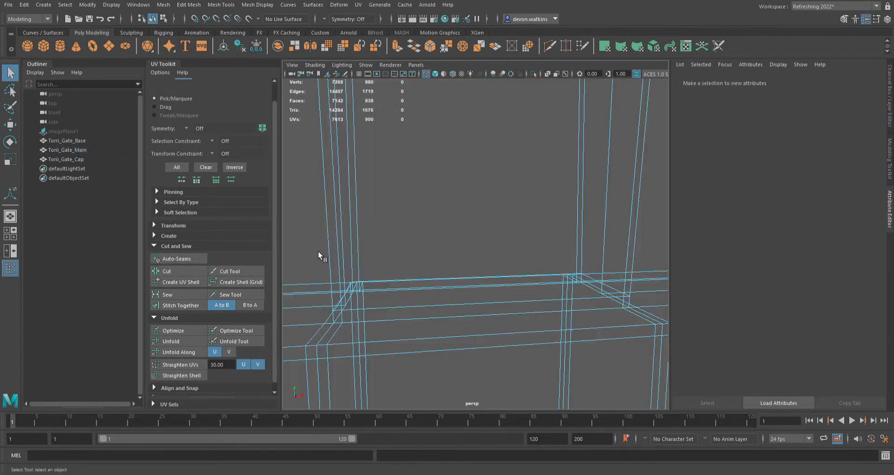
key(ctrl+z)
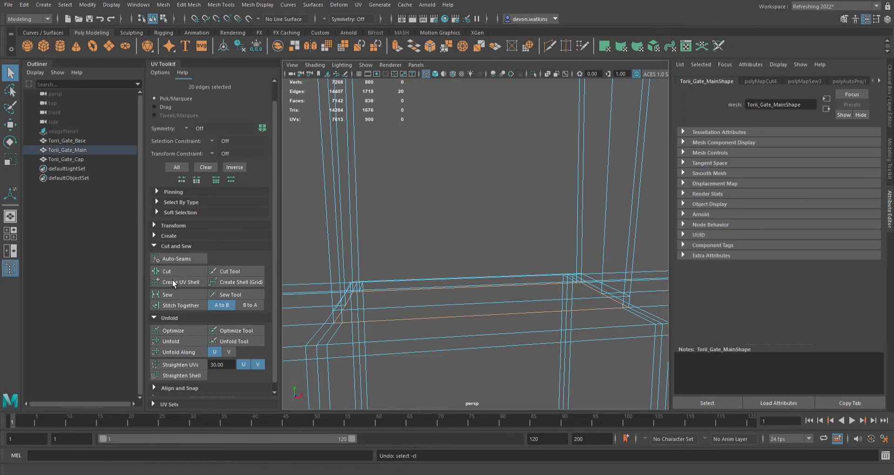
click(183, 272)
click(440, 233)
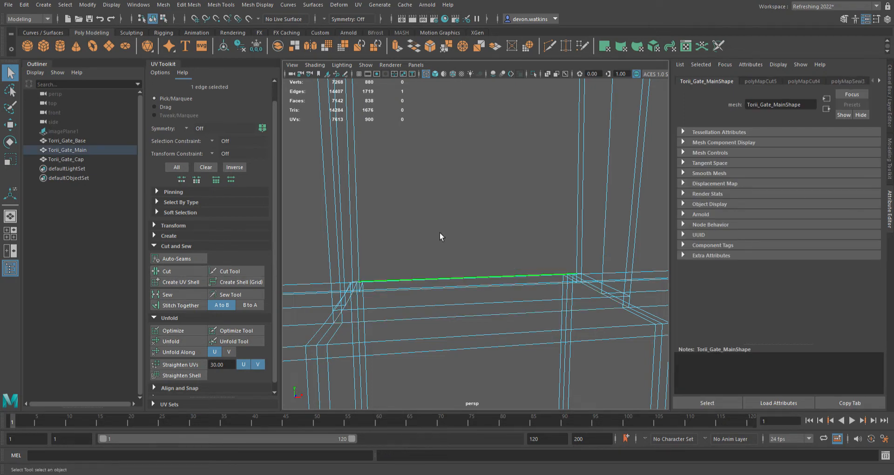
Inspect the seam borders at both ends of the central post in wireframe display
scroll(440, 223, down, 4)
alt+drag(451, 181, 486, 262)
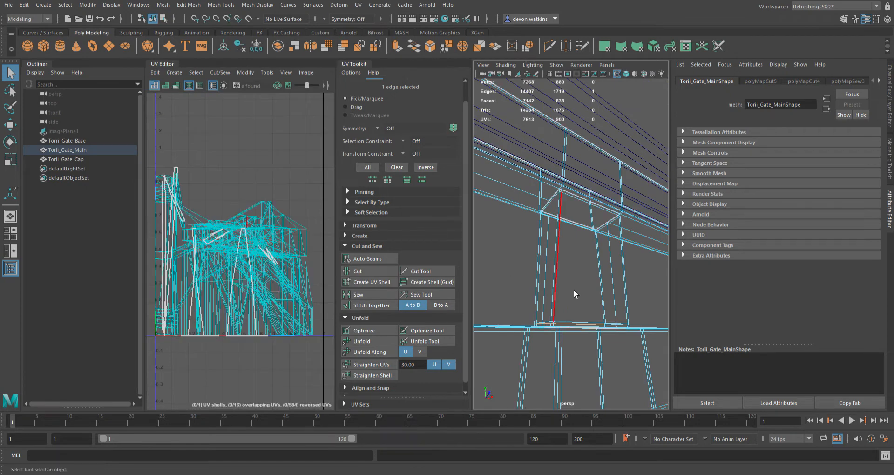
alt+drag(544, 251, 586, 287)
scroll(586, 288, up, 4)
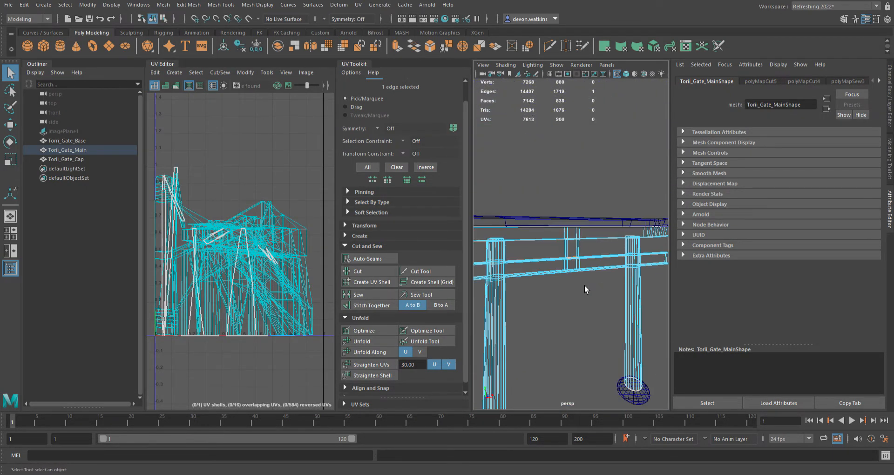
scroll(585, 286, down, 4)
scroll(585, 286, up, 4)
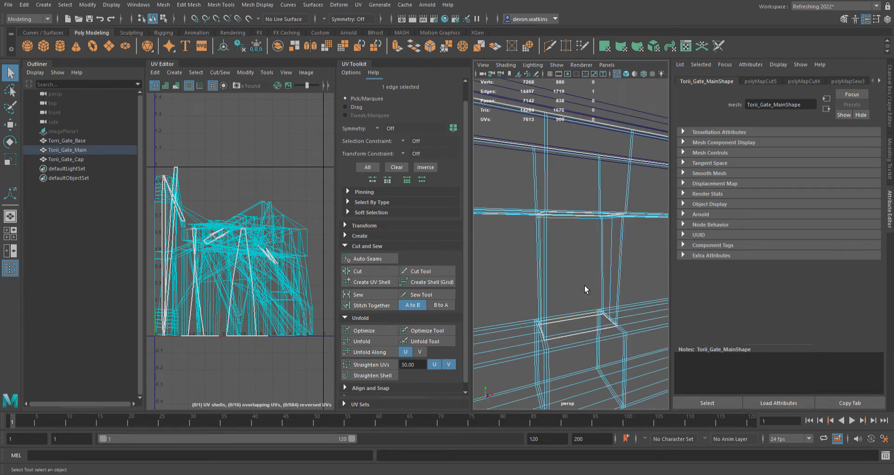
alt+drag(579, 287, 580, 264)
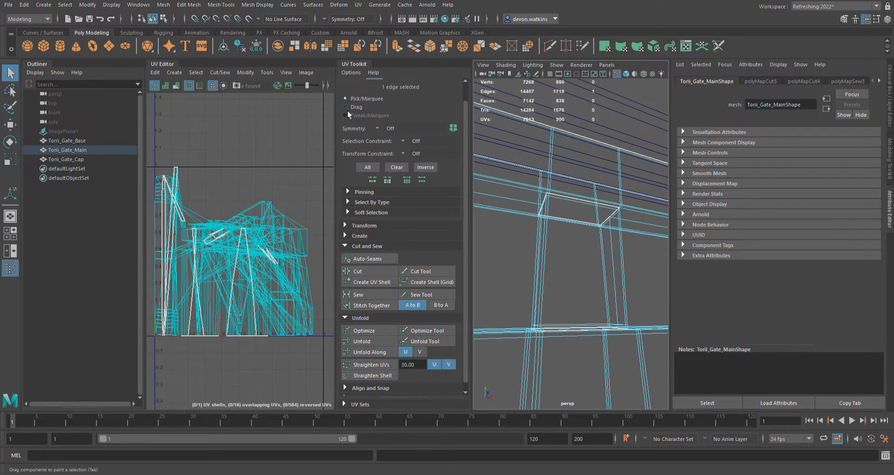
Narrow the UV Editor and UV Toolkit to enlarge the perspective view, and recheck the central post's seams from several angles
drag(340, 184, 242, 185)
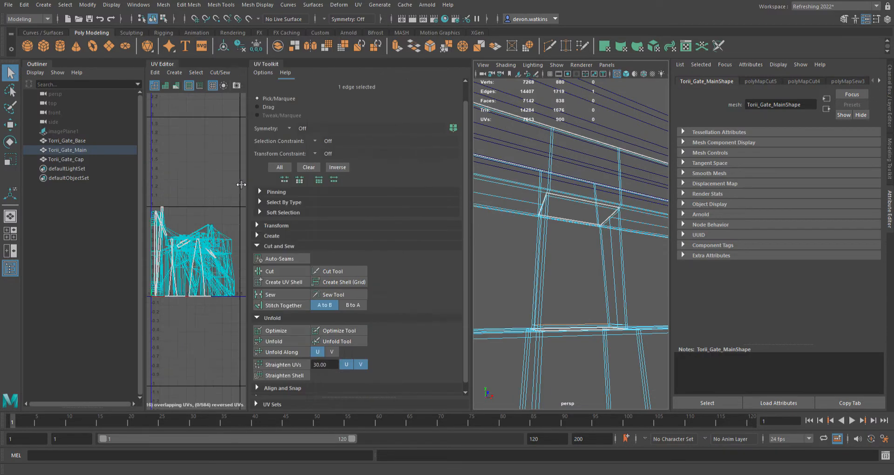
drag(476, 217, 383, 217)
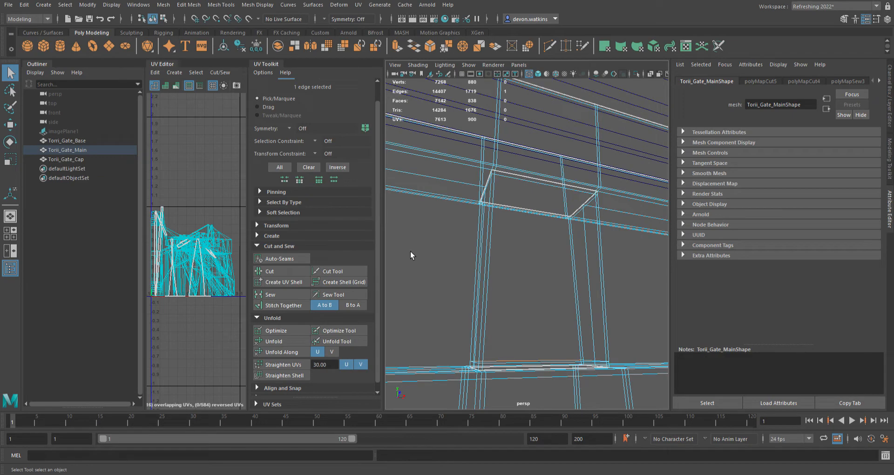
click(487, 283)
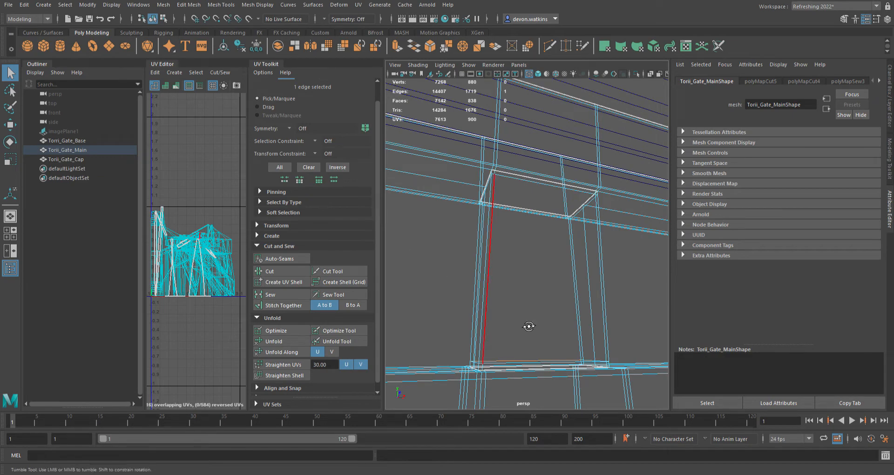
alt+drag(529, 327, 567, 289)
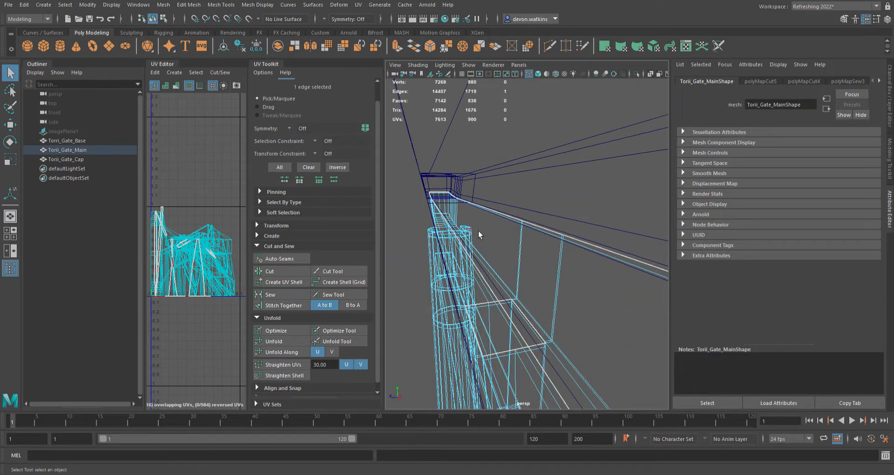
click(492, 281)
alt+drag(456, 342, 537, 291)
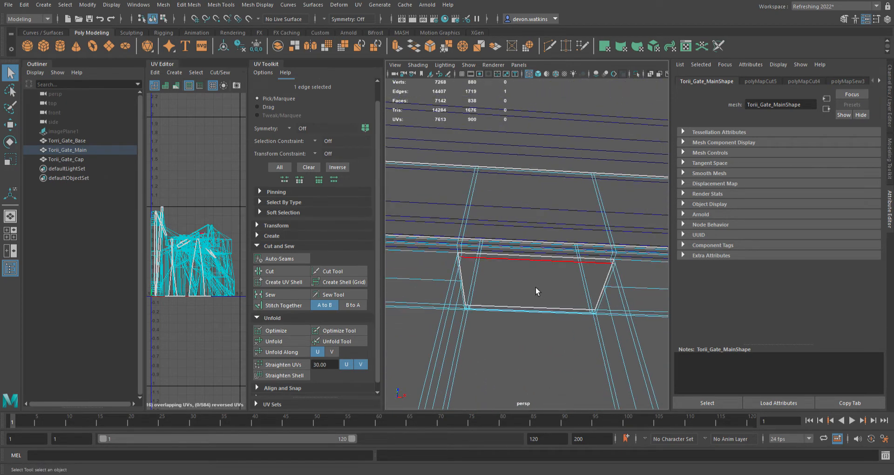
scroll(537, 291, down, 3)
alt+middle_drag(532, 309, 561, 244)
alt+drag(562, 249, 543, 276)
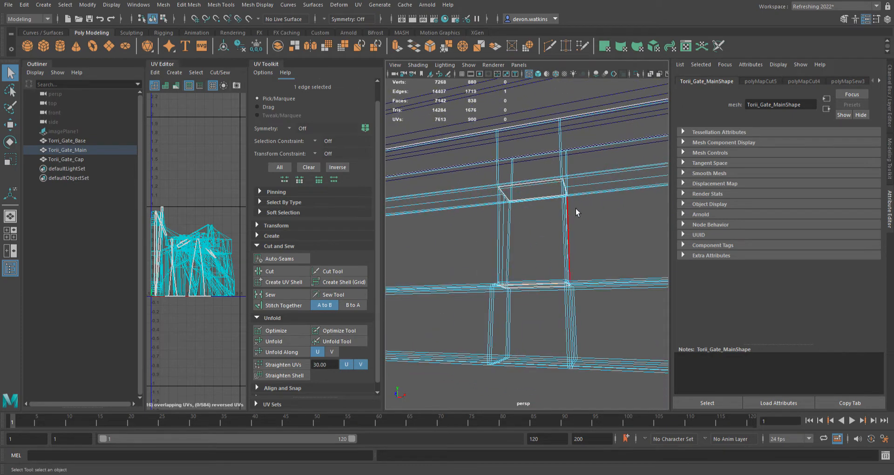
In shaded display, select the edges where the lower beam meets one side of a round pillar
alt+middle_drag(480, 289, 659, 288)
alt+drag(596, 312, 535, 361)
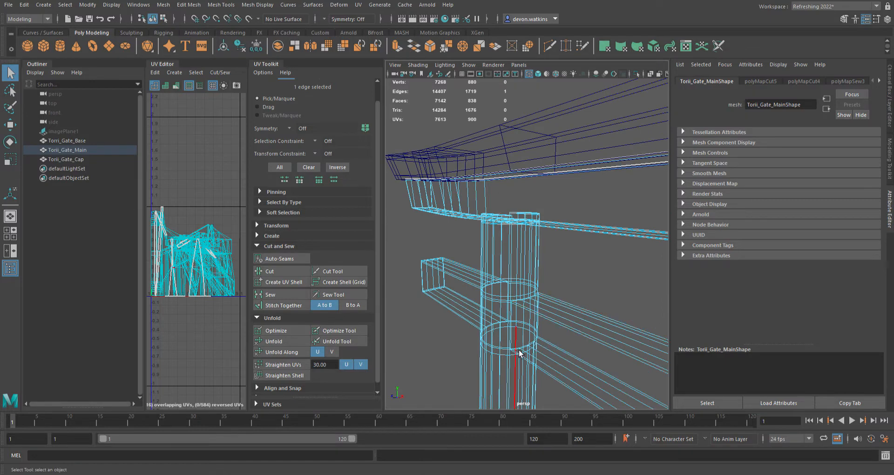
key(5)
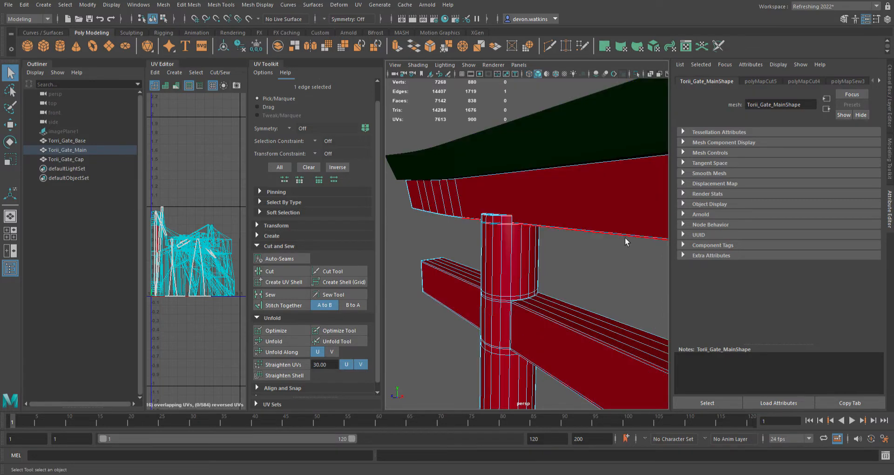
scroll(508, 339, up, 2)
alt+middle_drag(508, 340, 542, 253)
scroll(540, 264, up, 3)
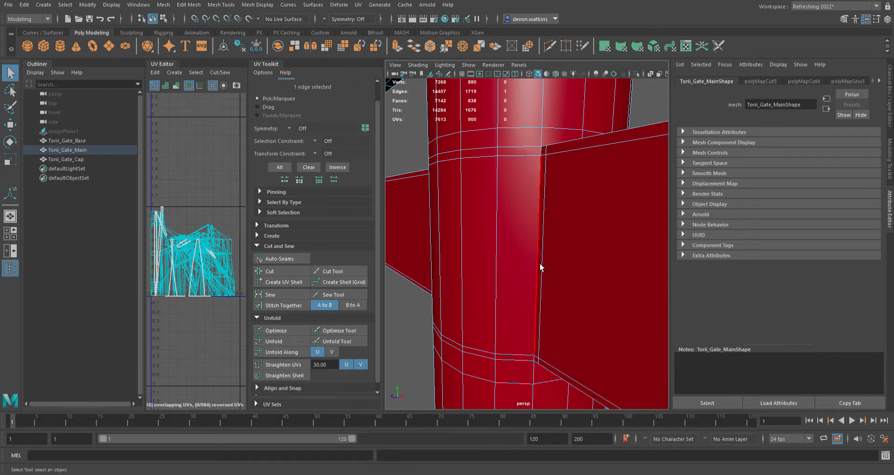
double_click(540, 263)
alt+drag(587, 233, 554, 219)
alt+drag(577, 248, 638, 343)
shift+double_click(532, 228)
shift+double_click(521, 260)
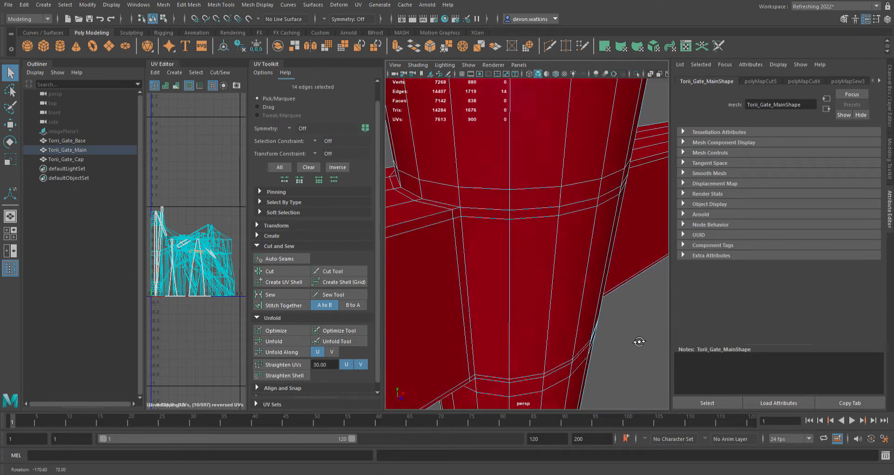
Add the vertical and underside edges where the lower beam meets the opposite side of the same pillar, completing that loop
shift+double_click(475, 257)
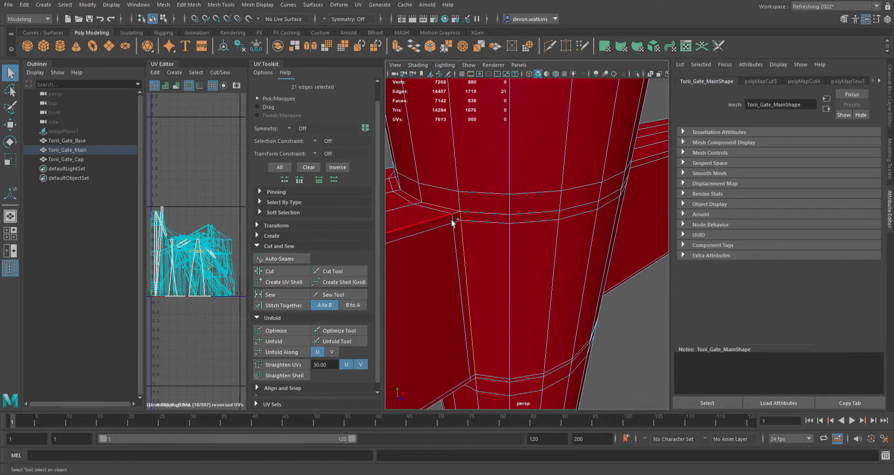
alt+drag(452, 222, 564, 269)
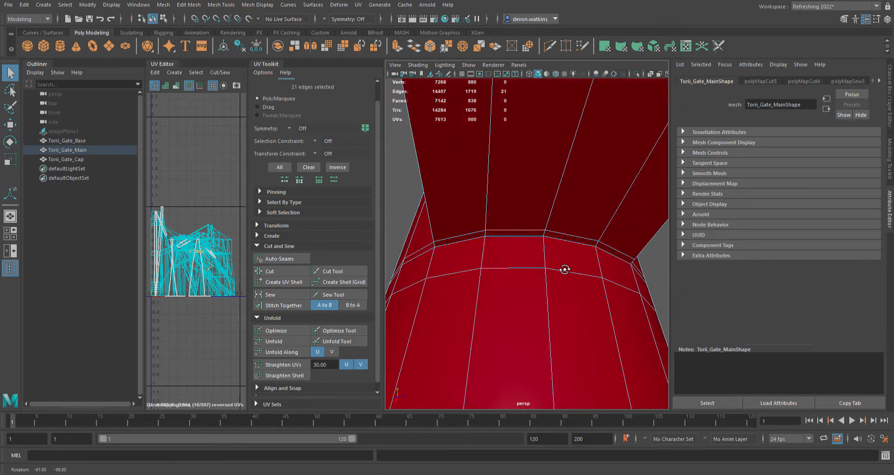
shift+double_click(533, 242)
alt+drag(442, 241, 475, 268)
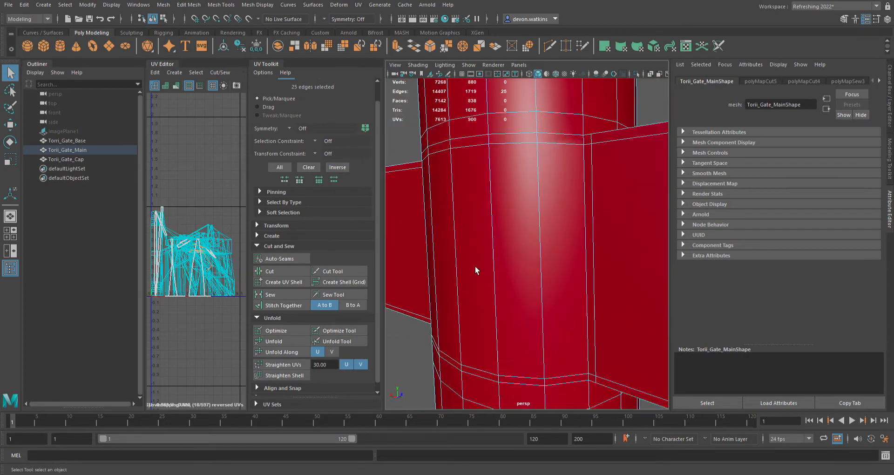
shift+double_click(587, 226)
alt+drag(590, 217, 568, 210)
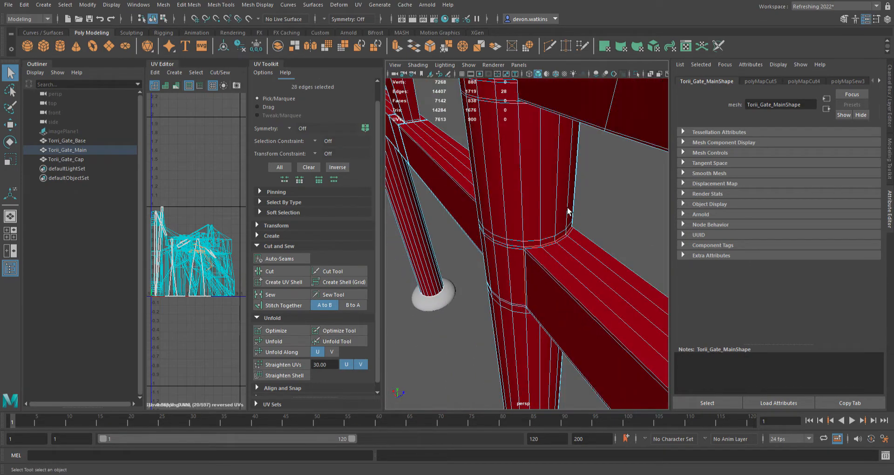
Add one vertical edge and the top edges where the lower beam meets the gate's other pillar
key(f)
alt+drag(493, 242, 560, 233)
alt+middle_drag(454, 242, 699, 267)
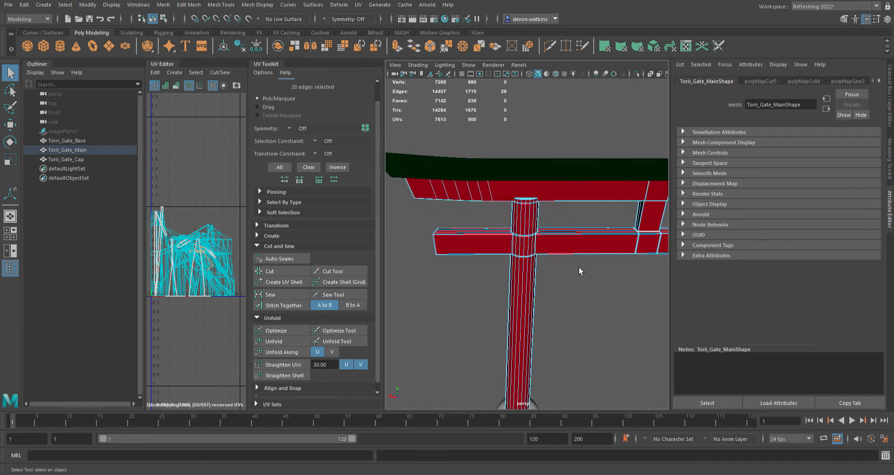
scroll(562, 266, up, 5)
alt+drag(562, 267, 526, 228)
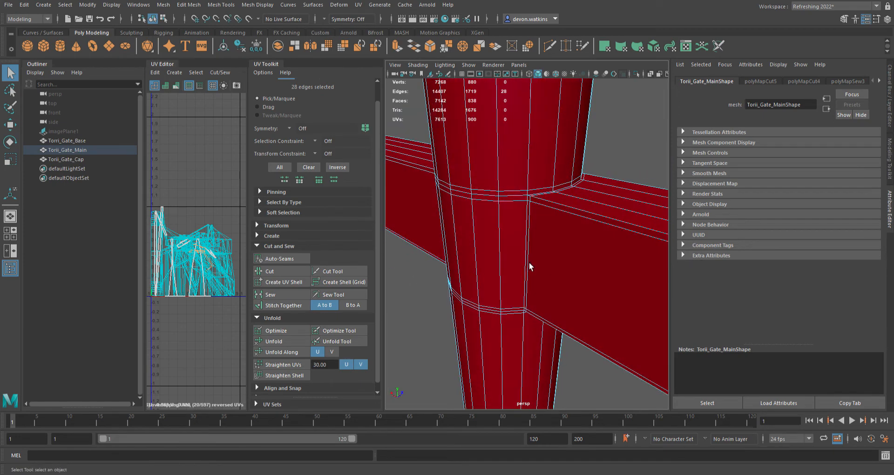
scroll(530, 270, up, 3)
shift+double_click(527, 227)
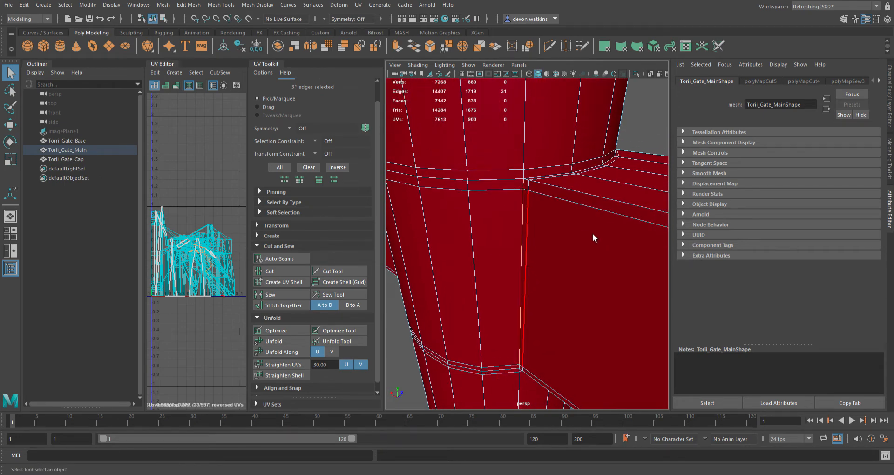
alt+drag(594, 233, 524, 214)
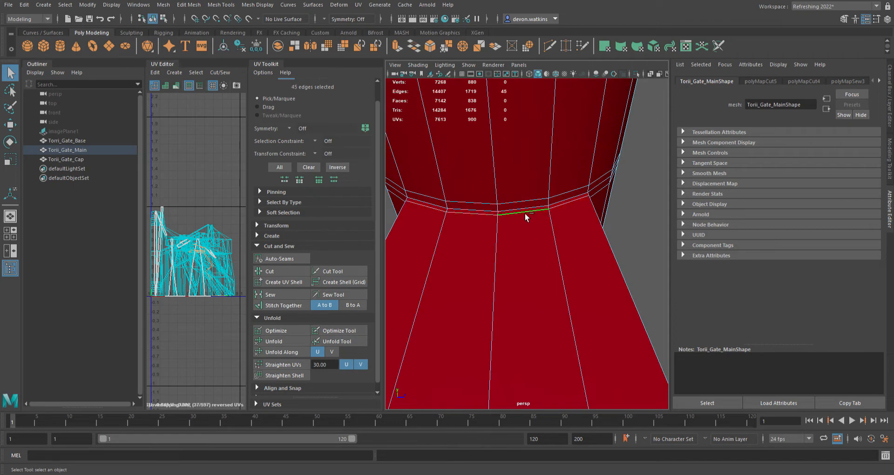
key(ctrl+z)
key(ctrl+z)
shift+click(519, 212)
shift+double_click(575, 286)
Add the remaining vertical edge and the underside edges of this beam junction, closing its loop on the pillar
alt+drag(585, 289, 528, 266)
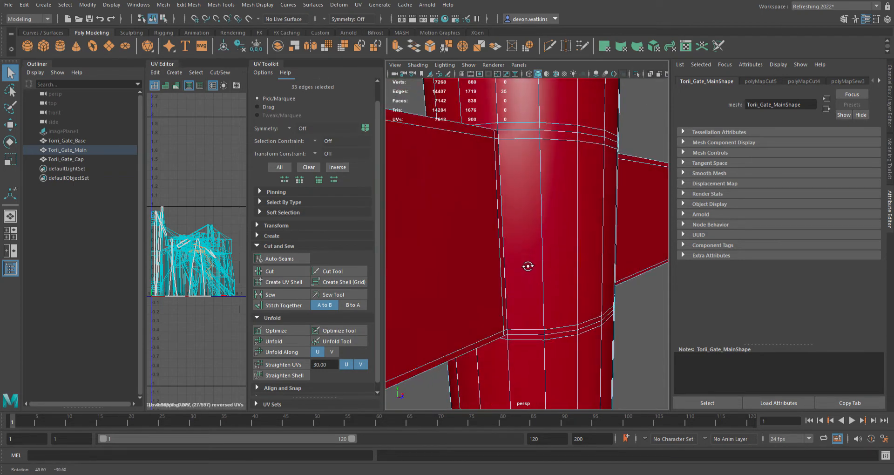
shift+double_click(513, 231)
alt+drag(509, 310, 499, 271)
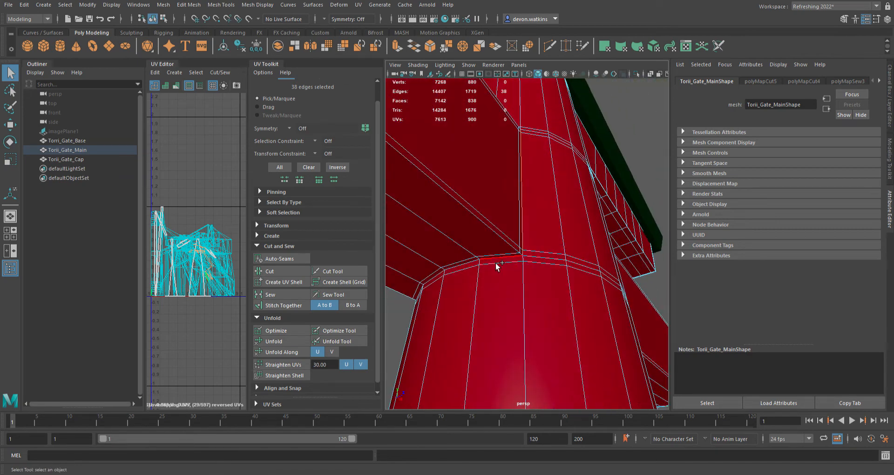
alt+drag(596, 296, 462, 303)
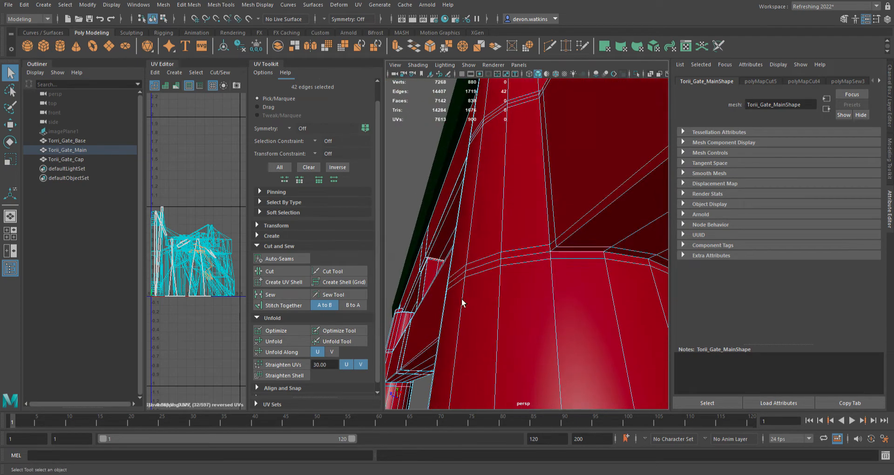
ctrl+click(575, 260)
scroll(578, 260, up, 4)
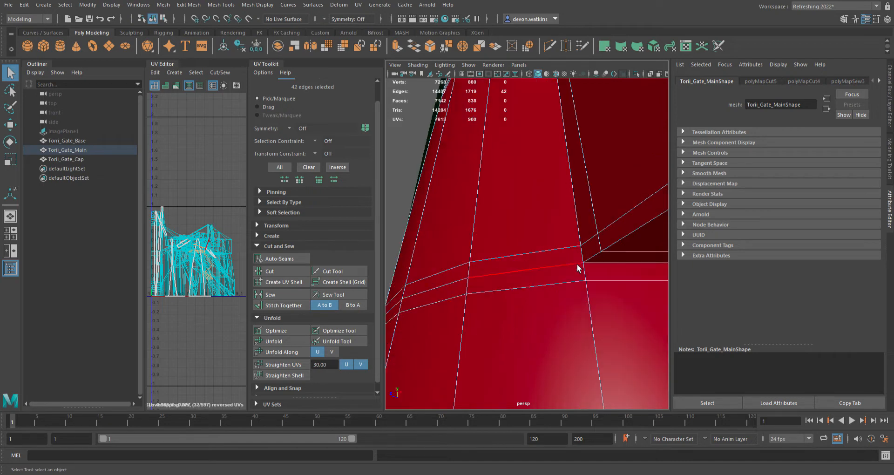
shift+double_click(604, 265)
scroll(607, 278, down, 3)
alt+drag(607, 279, 576, 276)
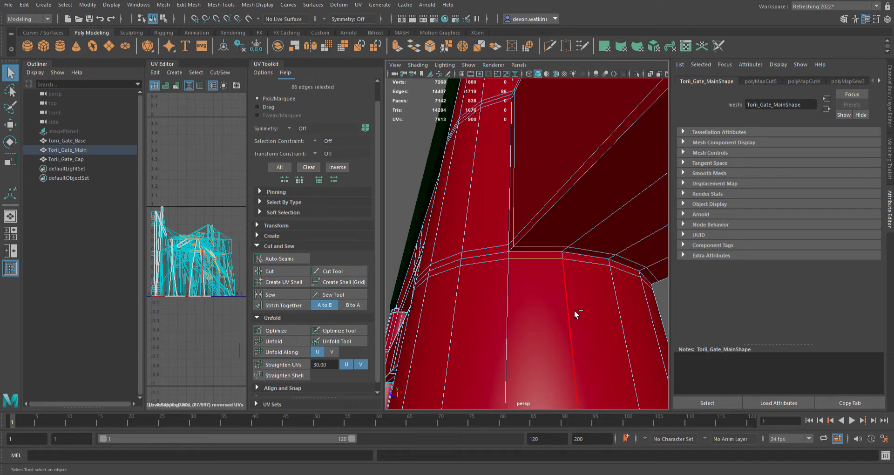
key(ctrl+z)
Check the selected beam junction edges in wireframe display and cut the UVs along them
mouse_move(579, 310)
alt+mouse_down()
mouse_move(568, 309)
mouse_move(592, 335)
mouse_move(560, 331)
mouse_move(559, 320)
mouse_move(589, 318)
mouse_move(469, 309)
mouse_move(552, 308)
alt+mouse_up()
scroll(565, 304, up, 3)
scroll(559, 332, up, 3)
scroll(559, 335, down, 5)
key(4)
scroll(493, 284, up, 4)
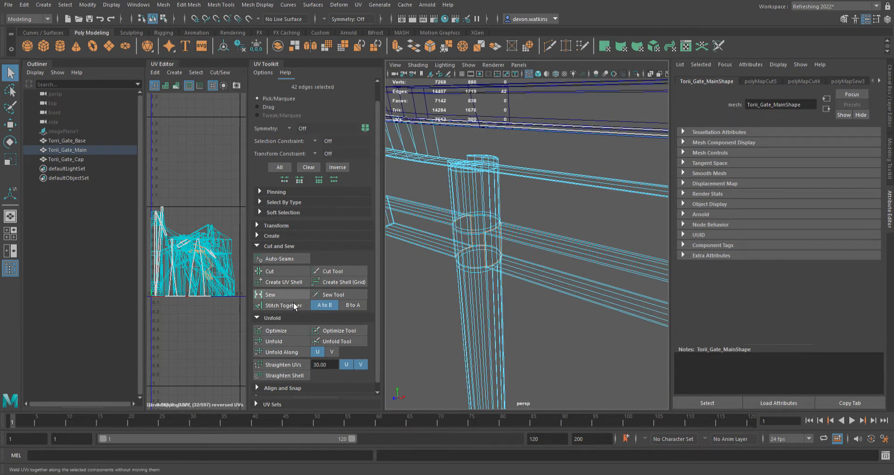
click(286, 273)
Clear the edge selection and examine the pillar's cut seams around the lower beam in wireframe and shaded display
alt+middle_drag(605, 320, 538, 317)
scroll(538, 317, down, 3)
scroll(607, 318, down, 3)
alt+middle_drag(607, 317, 540, 303)
click(556, 299)
scroll(543, 304, up, 5)
mouse_move(650, 335)
alt+mouse_down()
mouse_move(587, 290)
mouse_move(567, 314)
alt+mouse_up()
scroll(587, 290, up, 3)
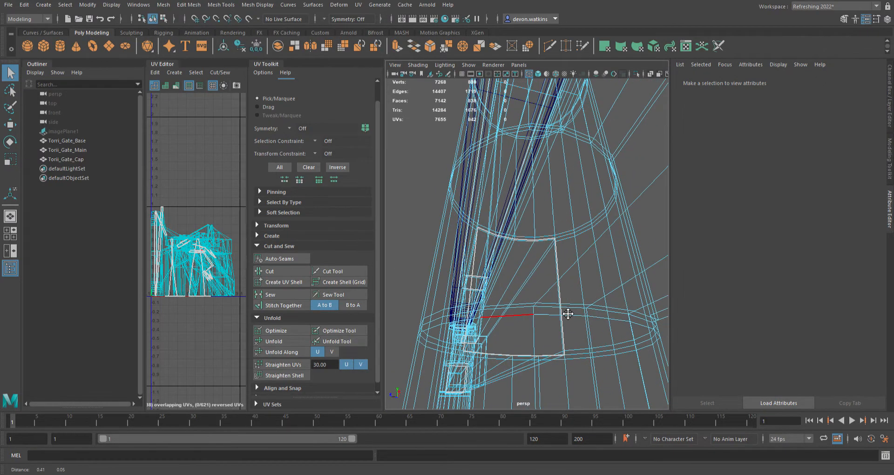
key(5)
scroll(518, 318, up, 3)
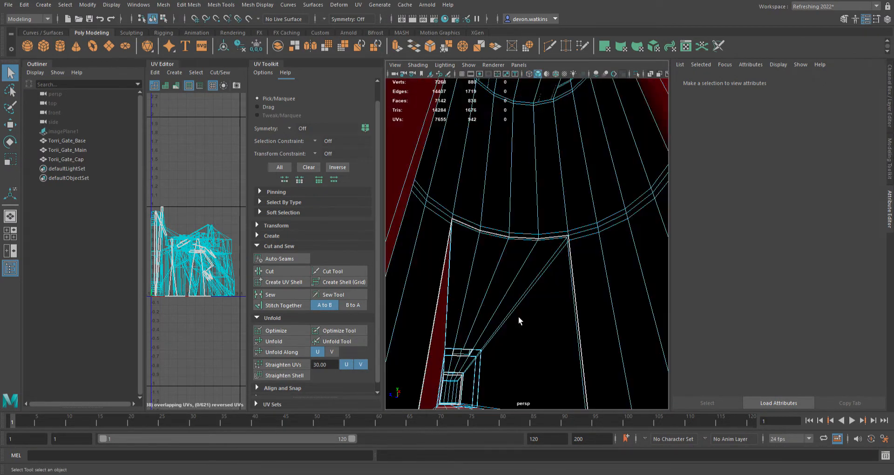
Select the pillar edges under the lower beam on its uncut side and check them in wireframe and shaded display
scroll(520, 346, down, 3)
scroll(526, 322, up, 5)
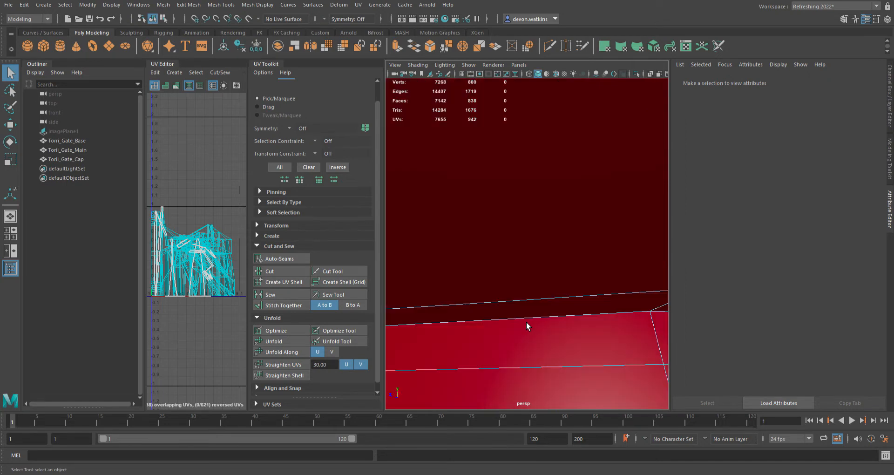
click(554, 319)
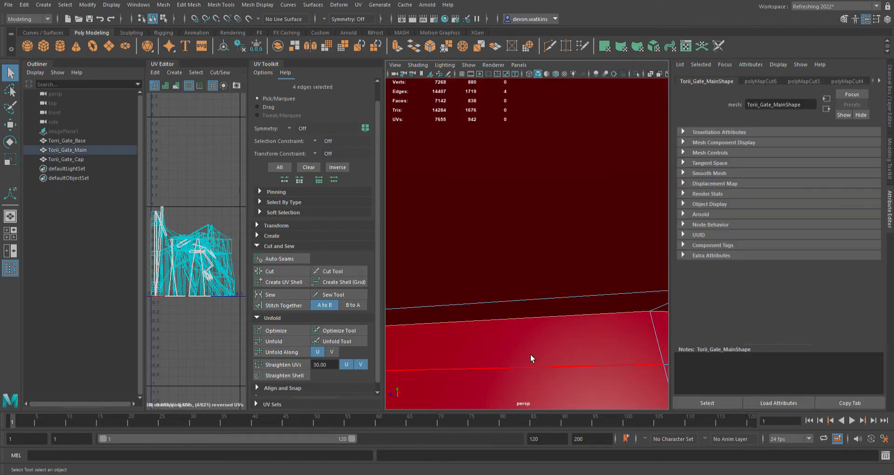
scroll(530, 354, down, 3)
scroll(529, 354, up, 2)
scroll(530, 354, down, 2)
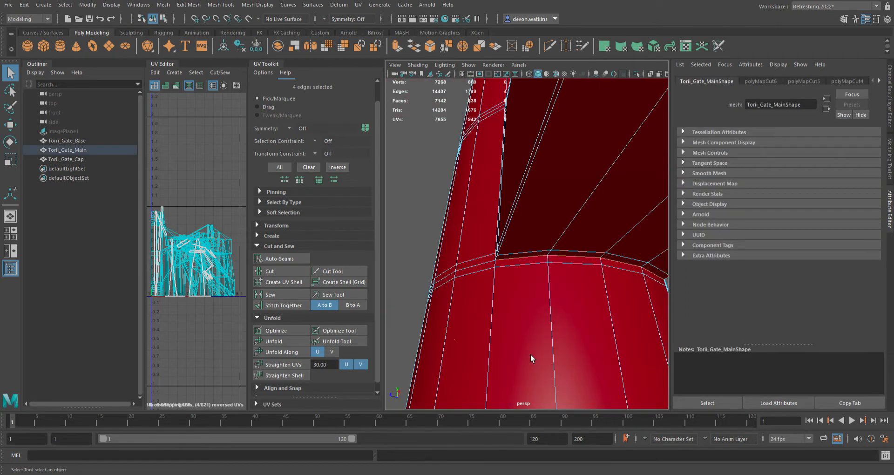
key(4)
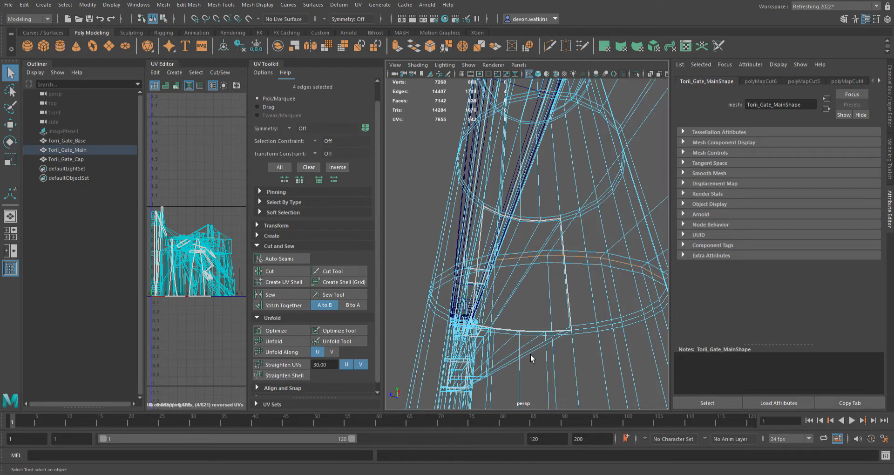
key(5)
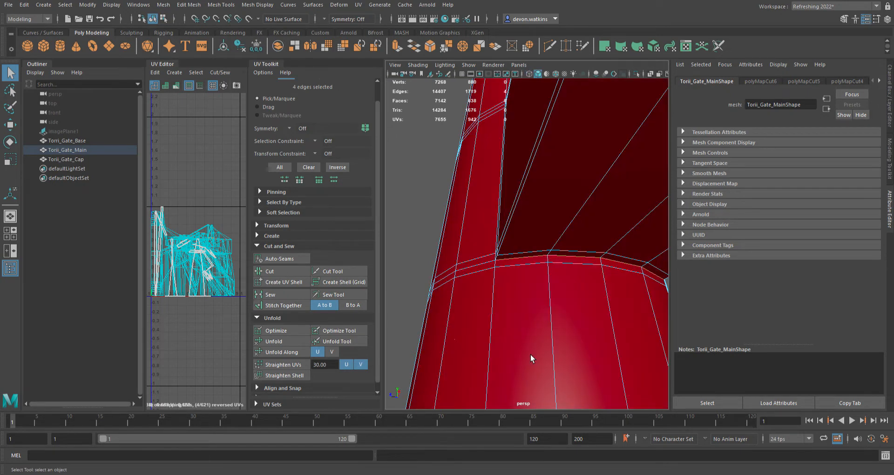
alt+right_drag(530, 354, 523, 311)
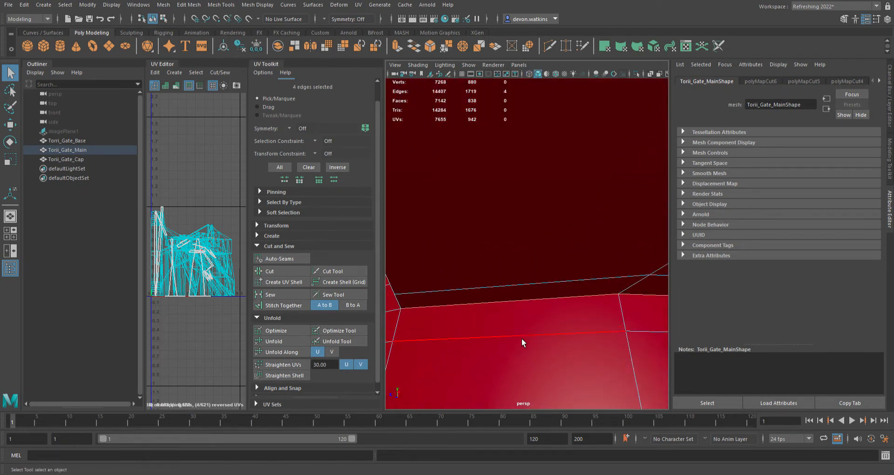
Try moving the selected junction edges with the Move tool and undo the move
key(w)
scroll(523, 341, down, 3)
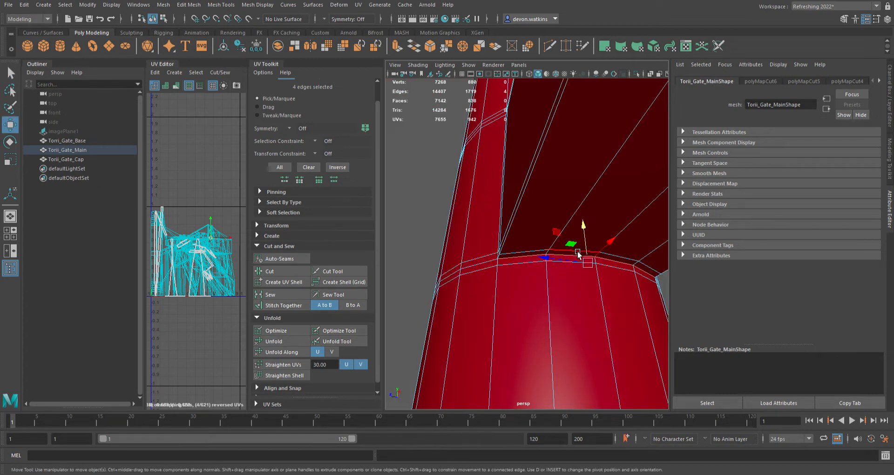
drag(592, 233, 611, 263)
key(ctrl+z)
scroll(532, 313, up, 2)
scroll(531, 313, down, 2)
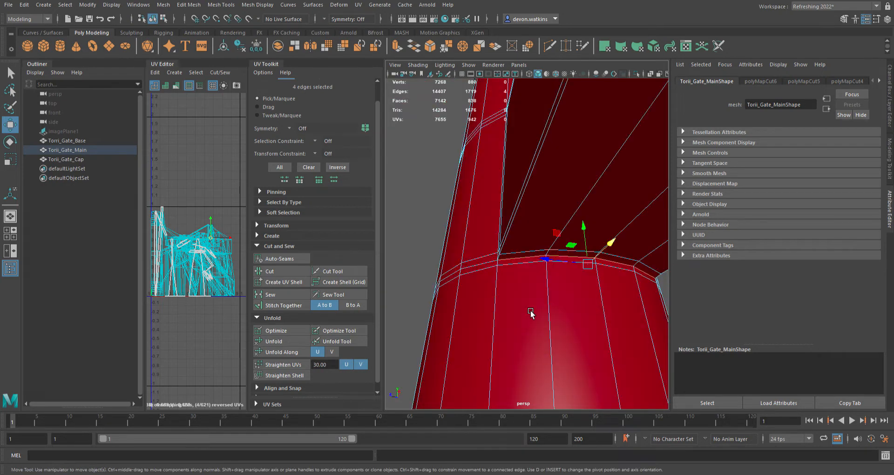
Reselect the pillar edges beneath the lower beam and add the adjoining vertical edge of the junction
click(510, 245)
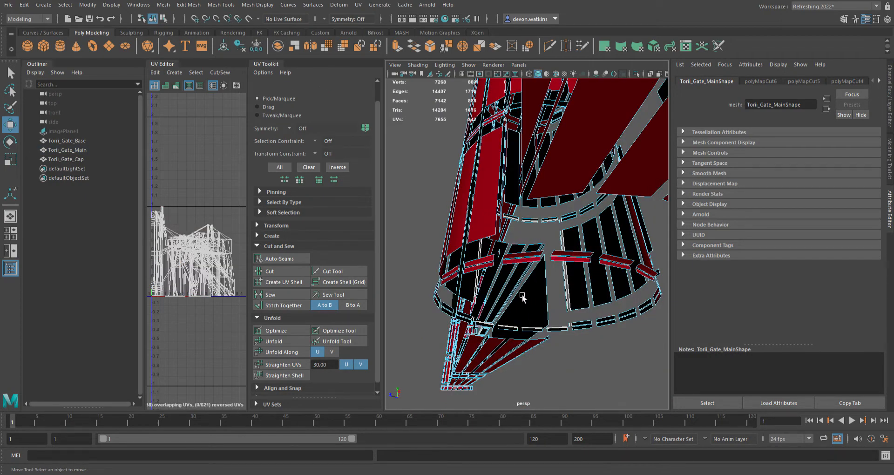
alt+drag(522, 298, 522, 292)
click(540, 226)
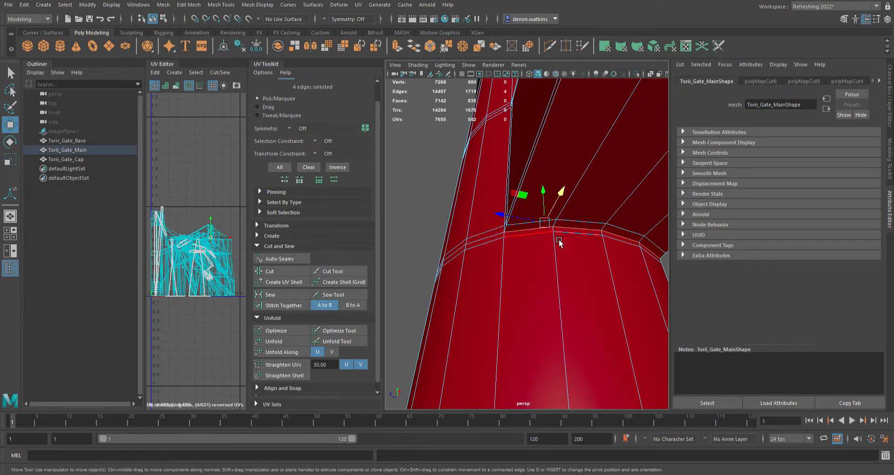
scroll(562, 260, up, 3)
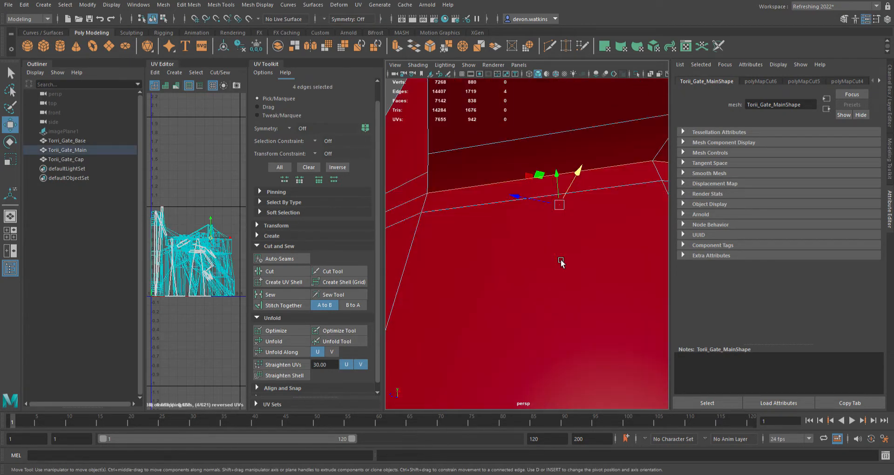
alt+drag(550, 254, 547, 252)
shift+double_click(549, 256)
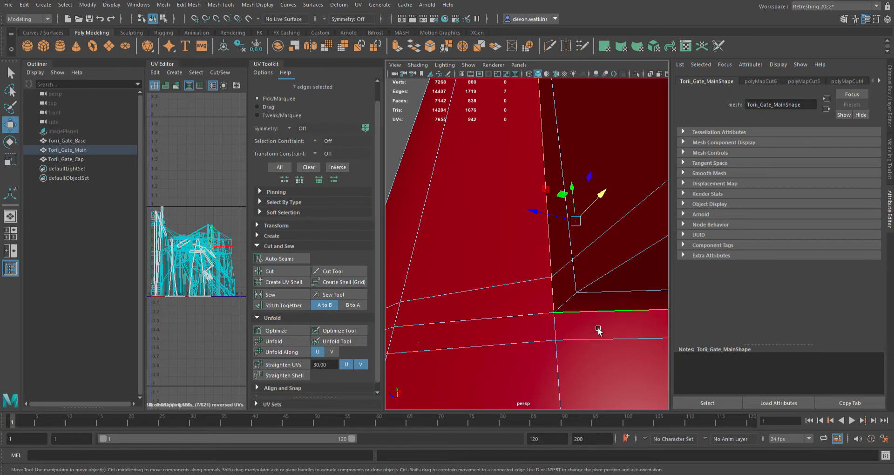
Add the opposite vertical edge and the top edges of this lower beam junction, closing its loop on the pillar
alt+drag(599, 329, 549, 329)
shift+double_click(420, 268)
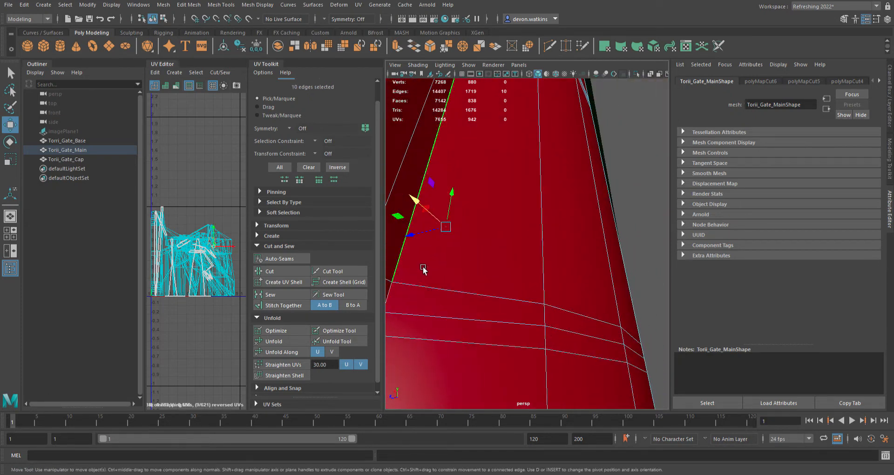
alt+drag(438, 146, 442, 229)
shift+double_click(444, 285)
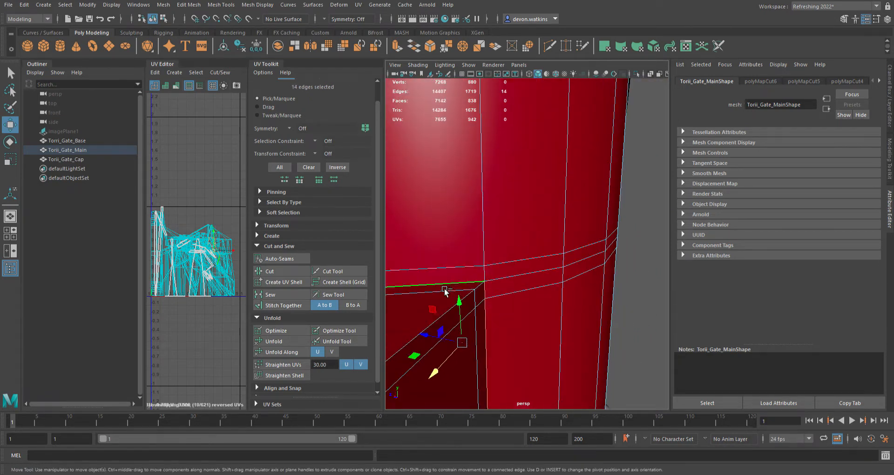
Check the closed junction loop in wireframe display, cut the UVs along it and clear the edge selection
key(4)
mouse_move(445, 291)
alt+mouse_down()
mouse_move(534, 352)
mouse_move(637, 342)
alt+mouse_up()
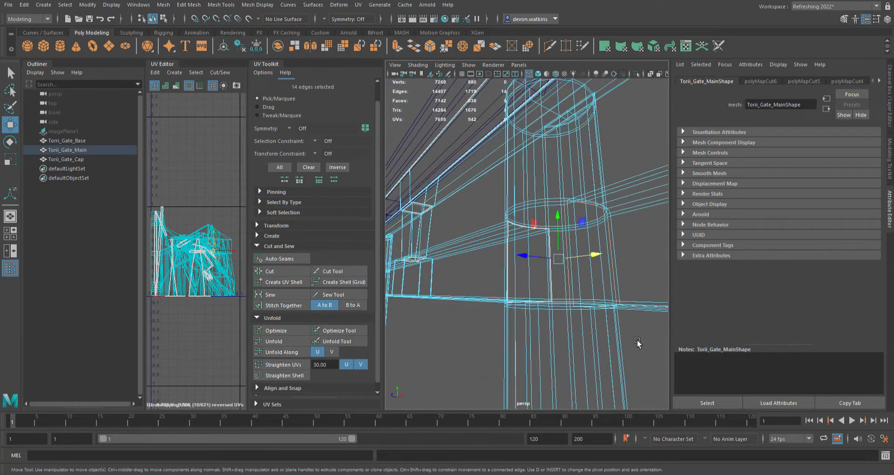
click(285, 272)
click(465, 348)
Select the first top edge where the pillar's head meets the upper beam's face, working in shaded display
mouse_move(466, 349)
alt+middle_down()
mouse_move(470, 339)
mouse_move(489, 361)
mouse_move(482, 349)
alt+middle_up()
alt+drag(482, 350, 565, 344)
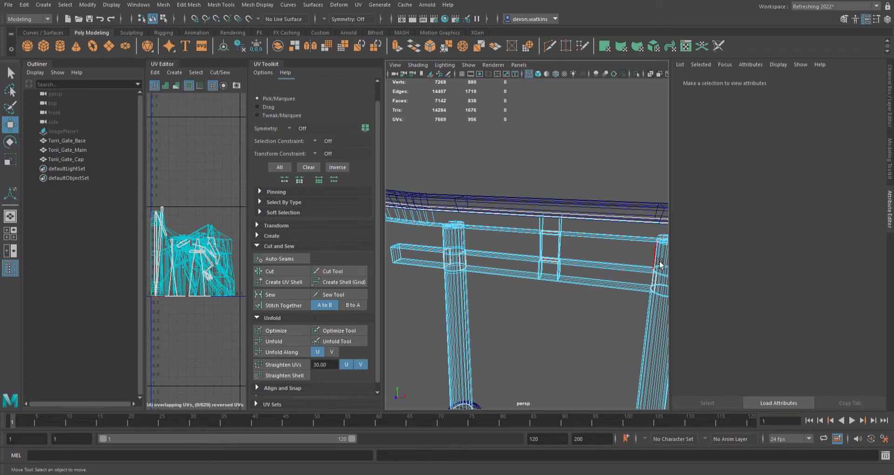
alt+drag(491, 366, 541, 387)
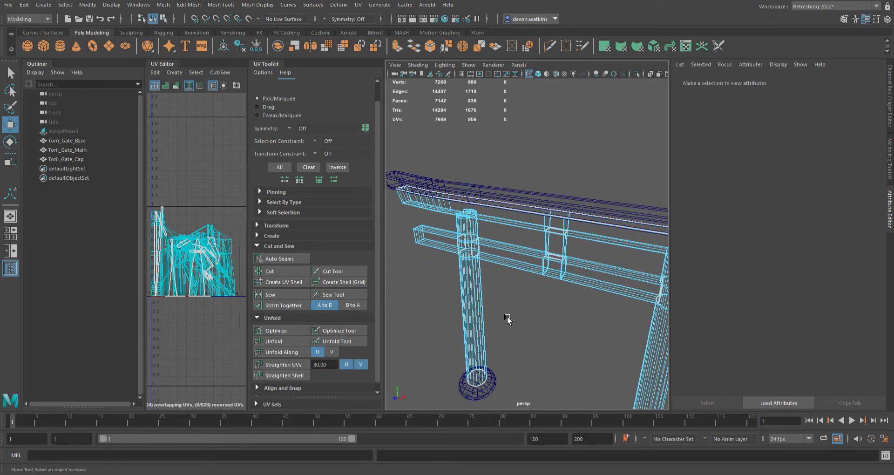
scroll(504, 310, up, 4)
alt+middle_drag(463, 261, 564, 385)
scroll(561, 383, up, 5)
alt+middle_drag(510, 337, 574, 236)
key(5)
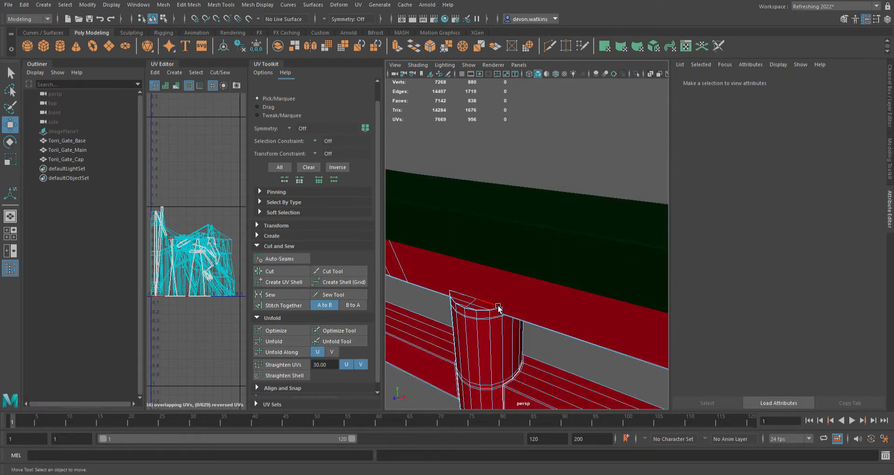
click(498, 309)
key(f)
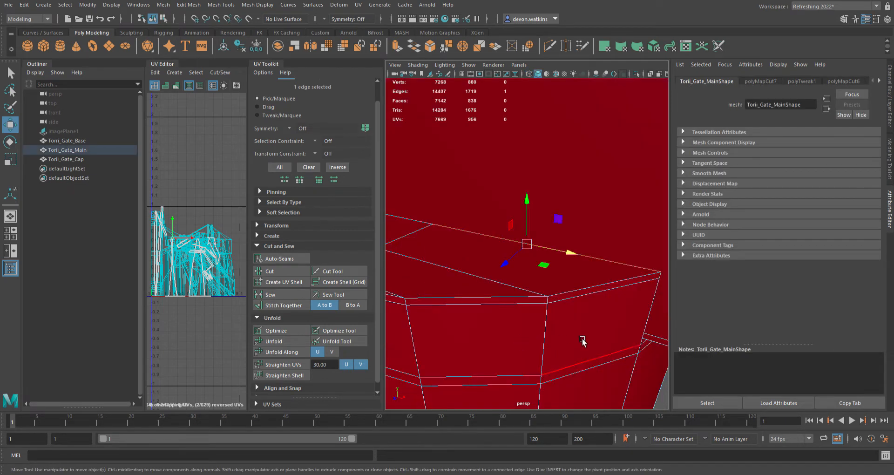
Add the vertical edges running down from that top edge, where the pillar's head meets the upper beam's face
scroll(582, 342, down, 5)
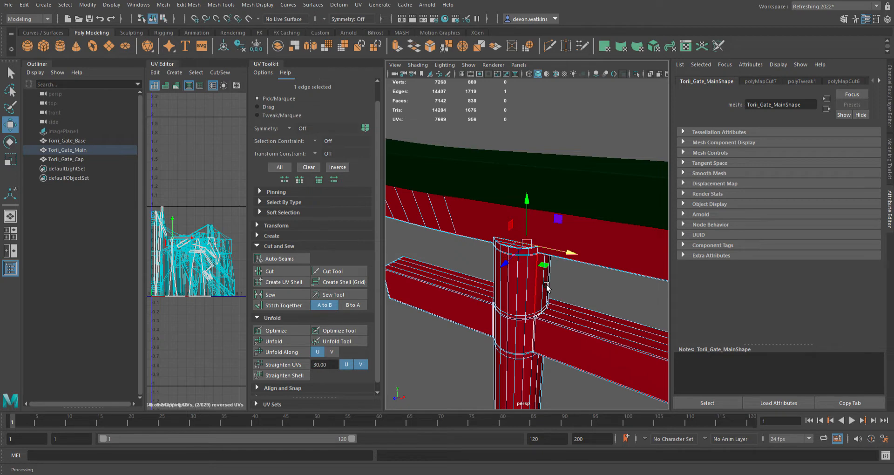
scroll(525, 287, up, 2)
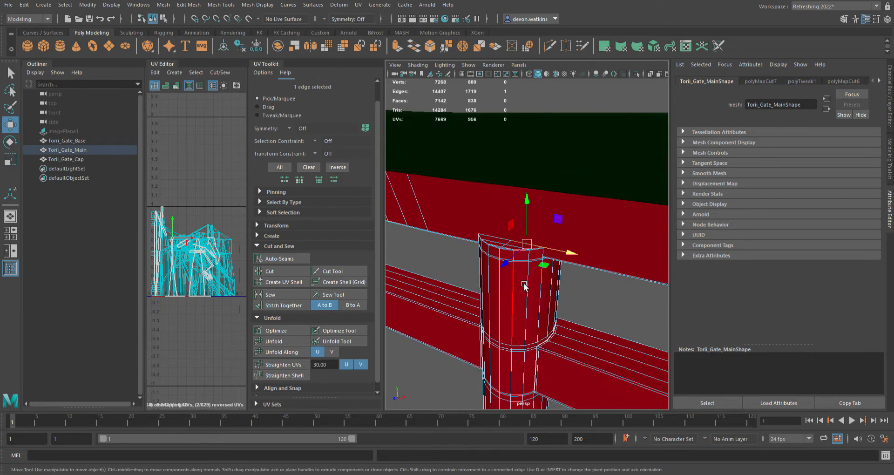
alt+drag(550, 292, 486, 250)
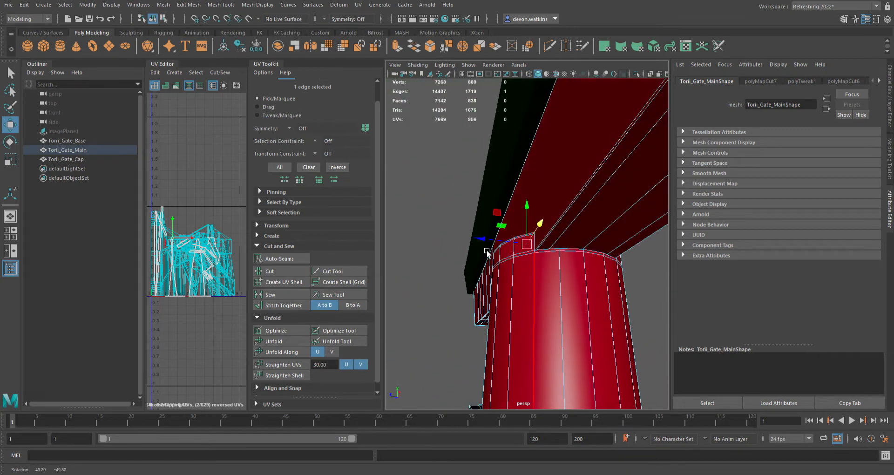
alt+drag(575, 213, 567, 245)
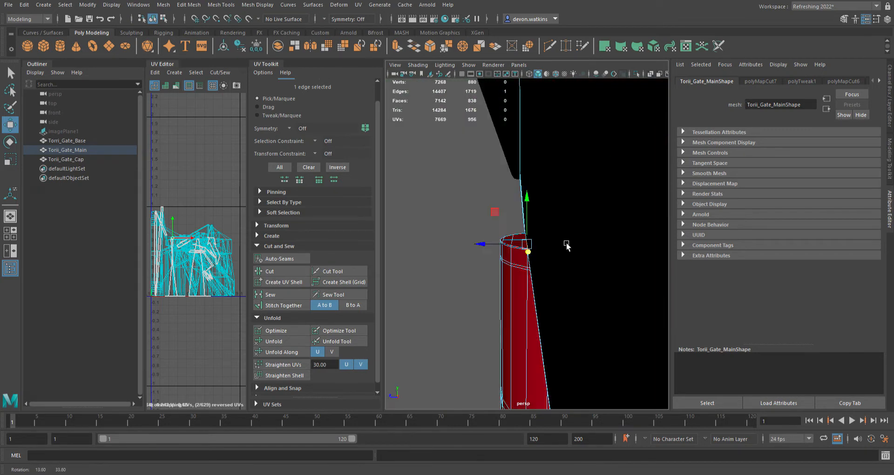
alt+drag(439, 301, 472, 299)
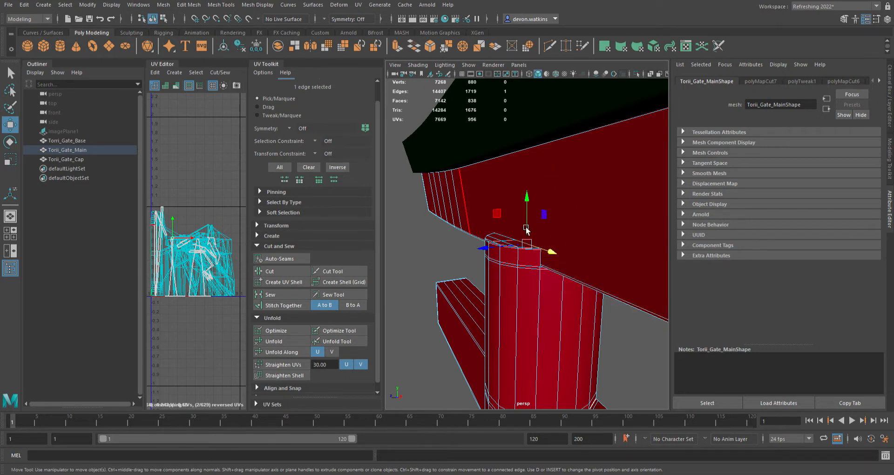
scroll(531, 303, up, 5)
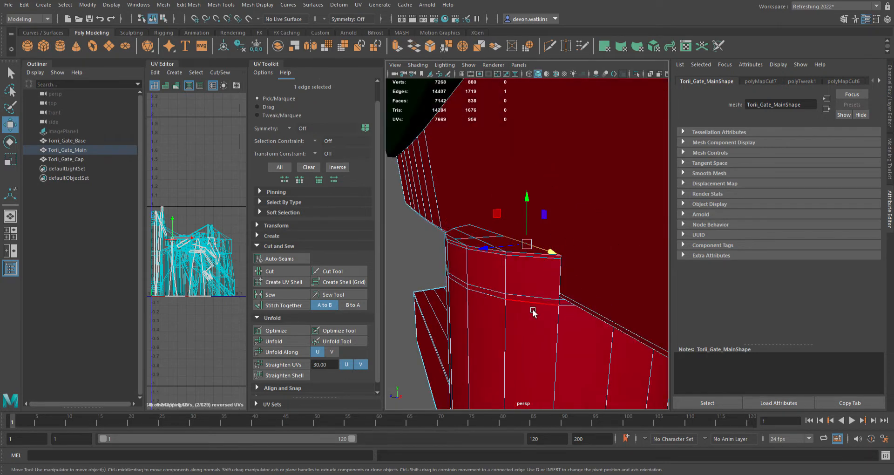
click(582, 294)
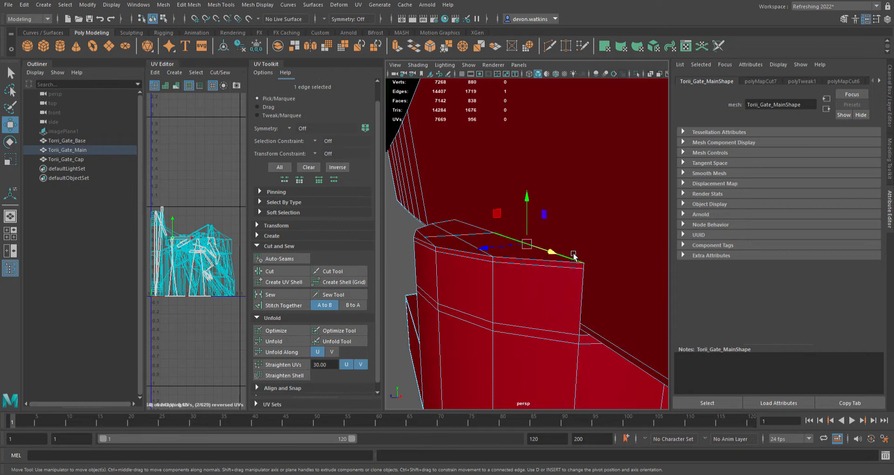
shift+double_click(596, 297)
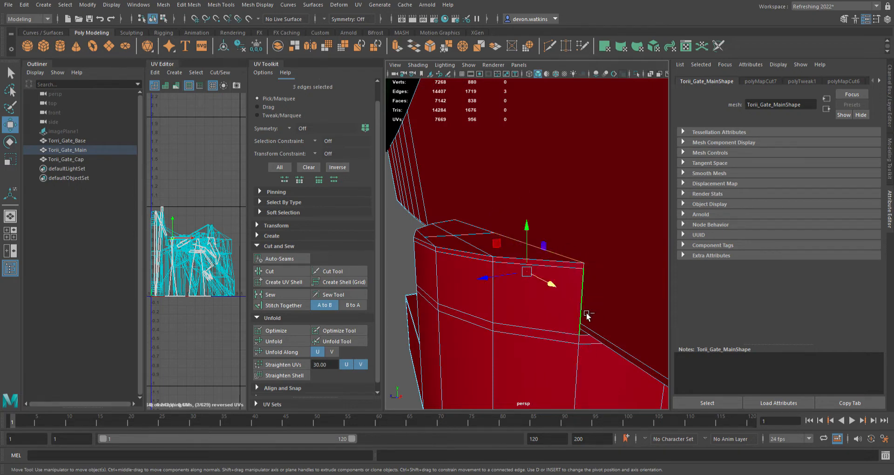
Add the remaining top edge and the other vertical edges where the pillar's head meets this face of the upper beam
alt+drag(415, 274, 521, 278)
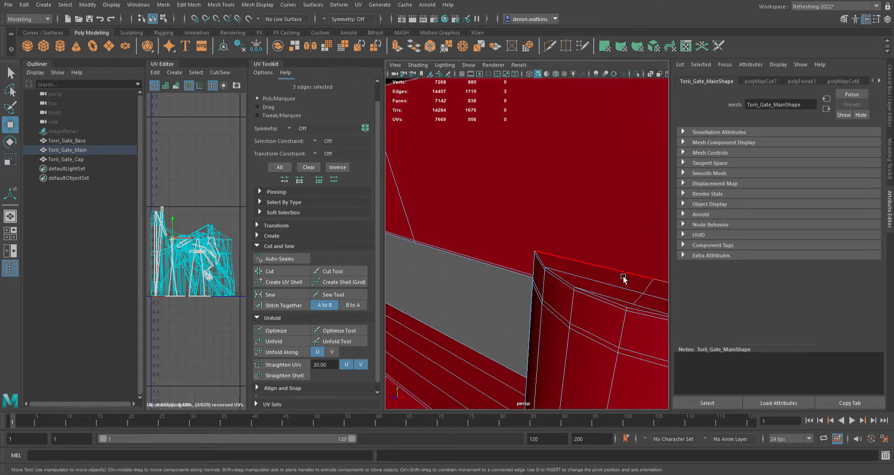
shift+click(622, 278)
key(f)
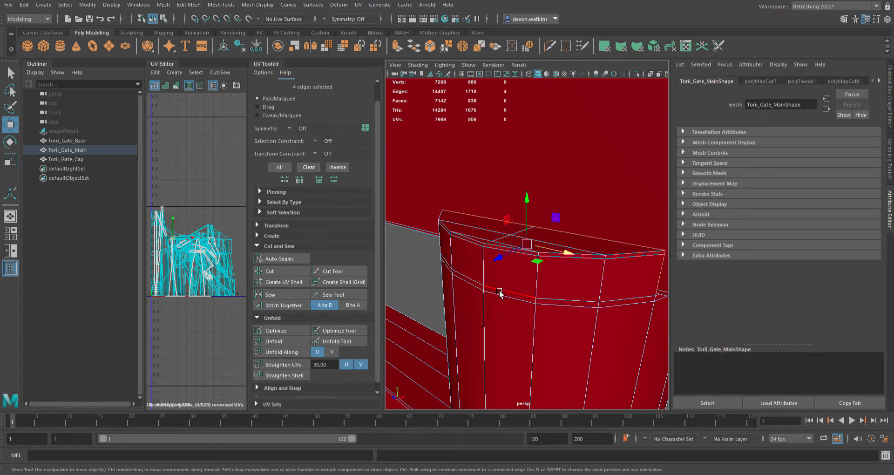
alt+drag(570, 283, 467, 269)
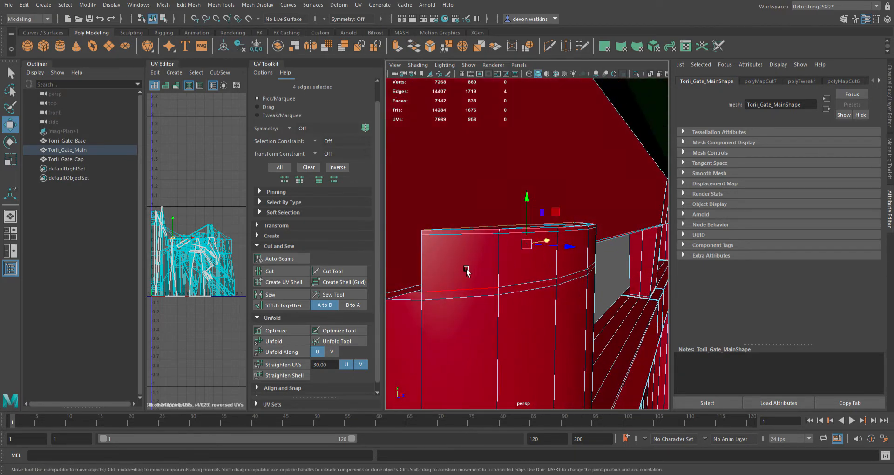
shift+double_click(431, 272)
Add the pillar edges under one side of the upper beam and the adjoining vertical edges on the beam's opposite face
alt+drag(417, 320, 473, 303)
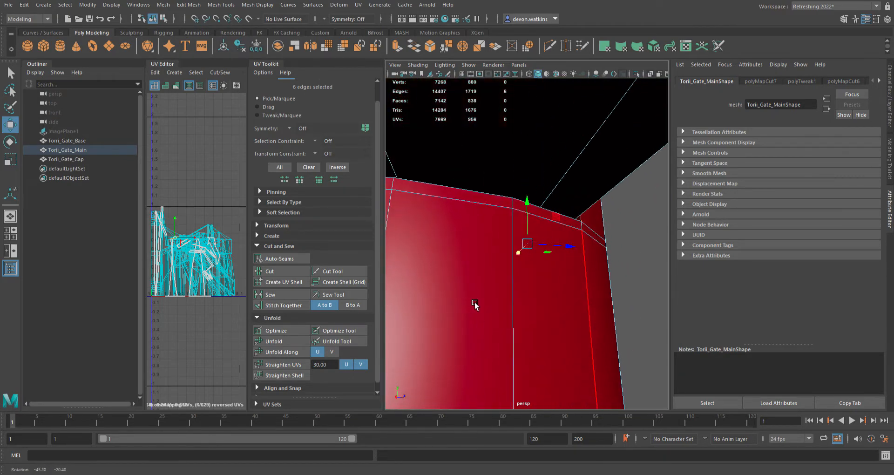
shift+double_click(489, 200)
alt+drag(458, 227, 534, 265)
shift+double_click(544, 264)
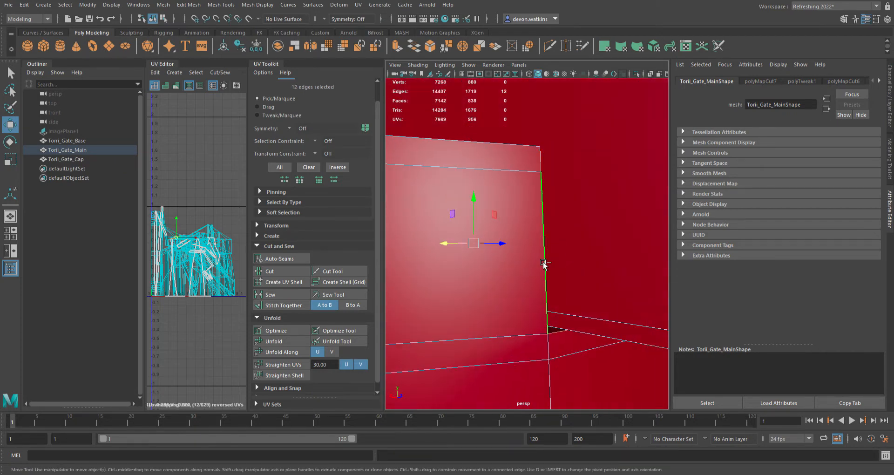
Add the remaining opposite-face and underside edges of the upper beam junction, closing its loop, and check it in wireframe display
alt+drag(459, 251, 551, 297)
scroll(449, 269, down, 4)
shift+double_click(474, 269)
shift+double_click(546, 278)
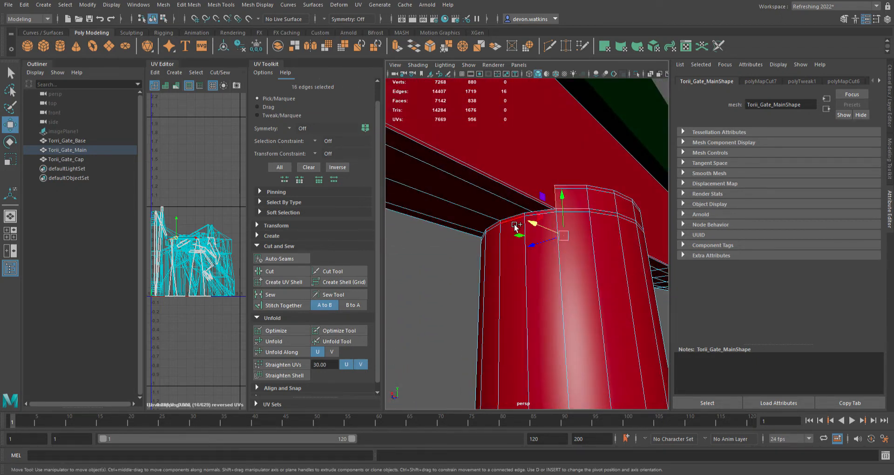
shift+double_click(500, 225)
key(4)
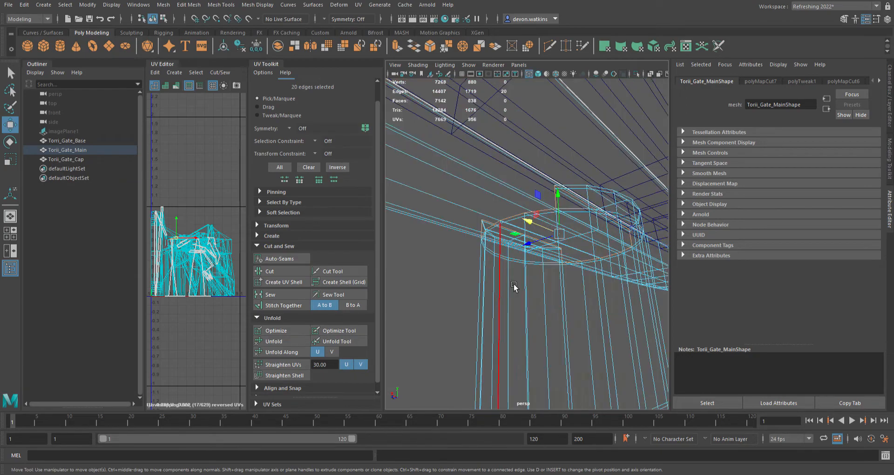
mouse_move(509, 298)
alt+mouse_down()
mouse_move(497, 336)
mouse_move(425, 220)
alt+mouse_up()
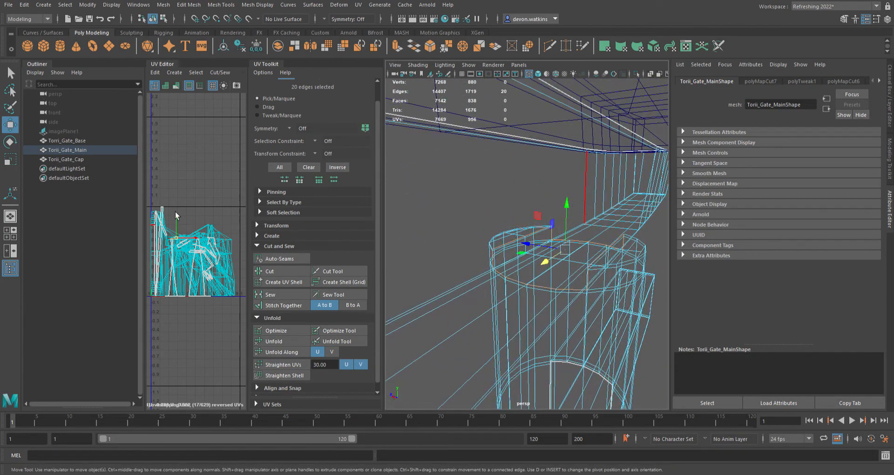
Cut a UV seam along the selected edges where the pillar's head meets the upper beam
click(285, 272)
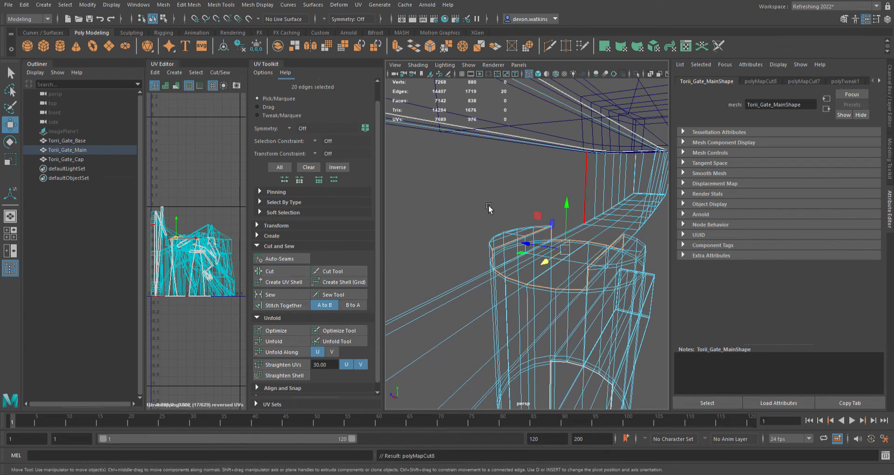
alt+drag(465, 223, 475, 238)
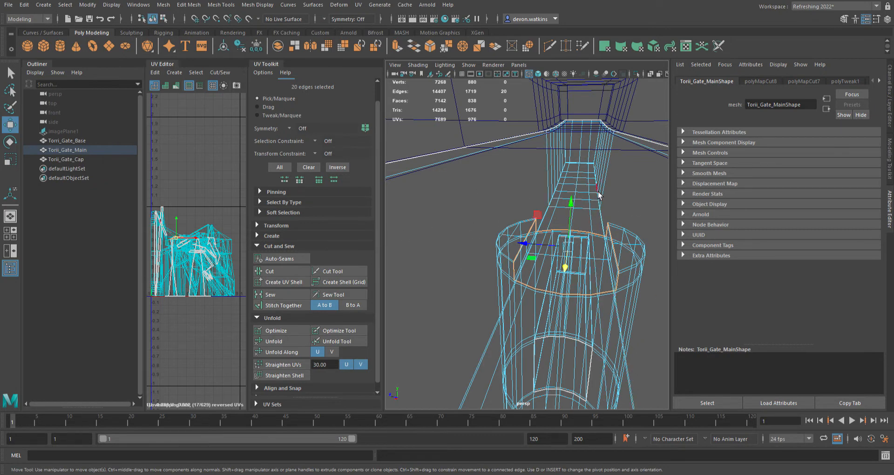
key(f)
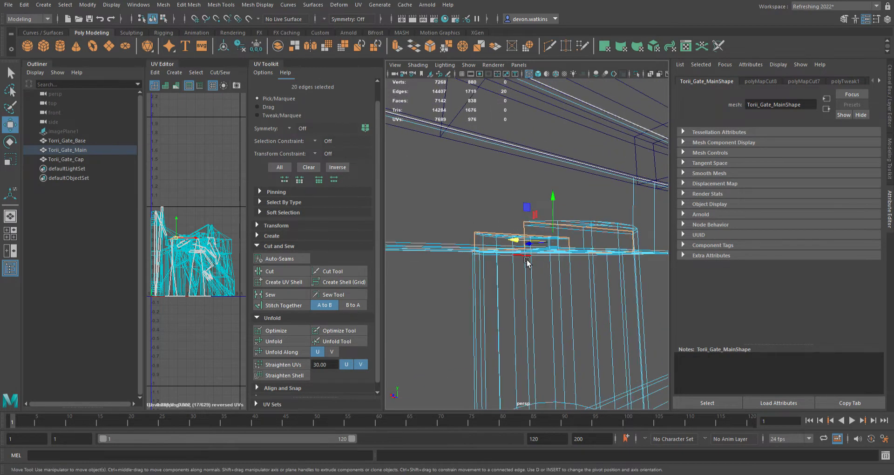
Examine the pillar's seams in shaded and wireframe display from several sides, clearing the edge selection
key(5)
alt+drag(526, 263, 548, 355)
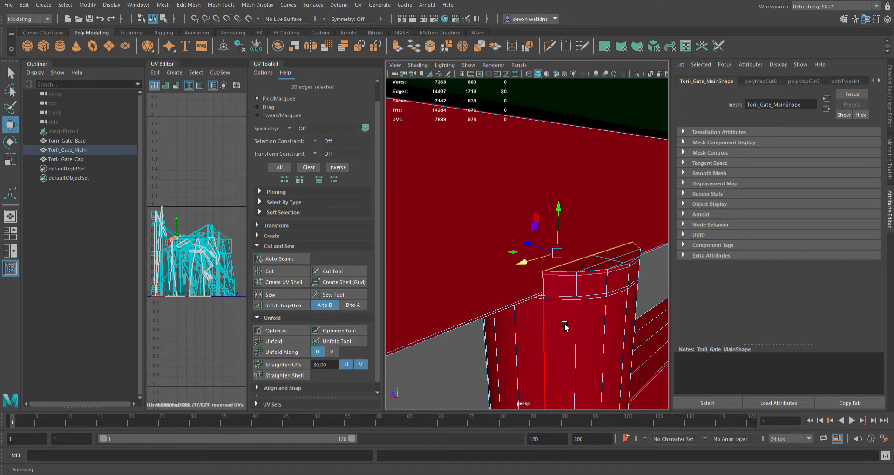
key(4)
alt+drag(485, 303, 570, 300)
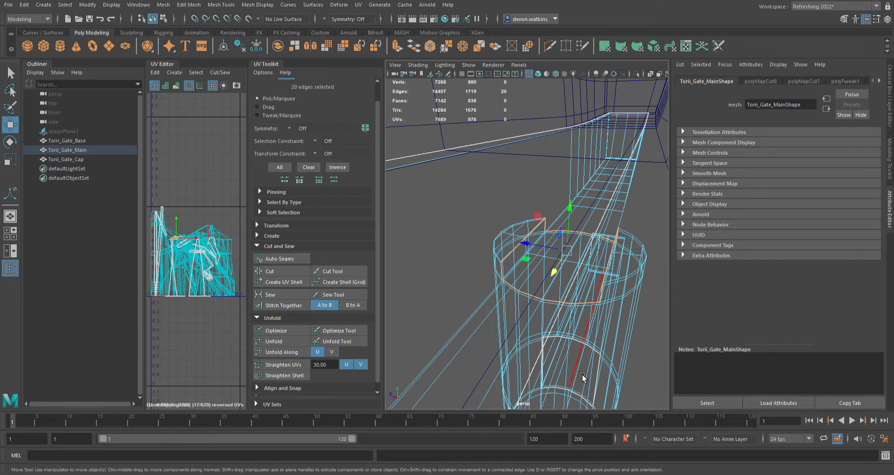
key(f)
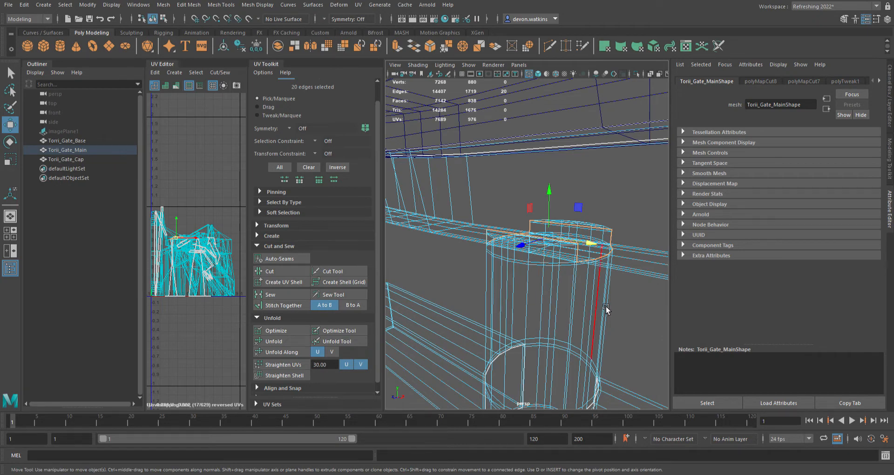
alt+drag(549, 309, 569, 313)
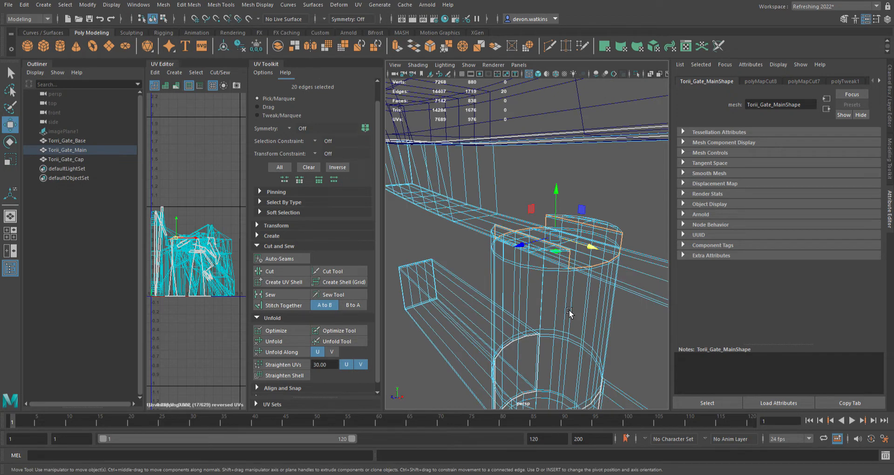
alt+drag(569, 313, 571, 315)
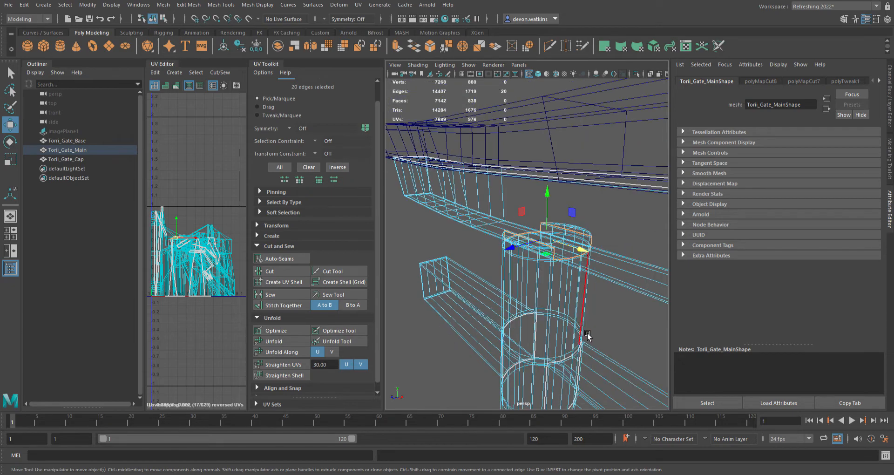
click(620, 327)
alt+drag(619, 327, 503, 332)
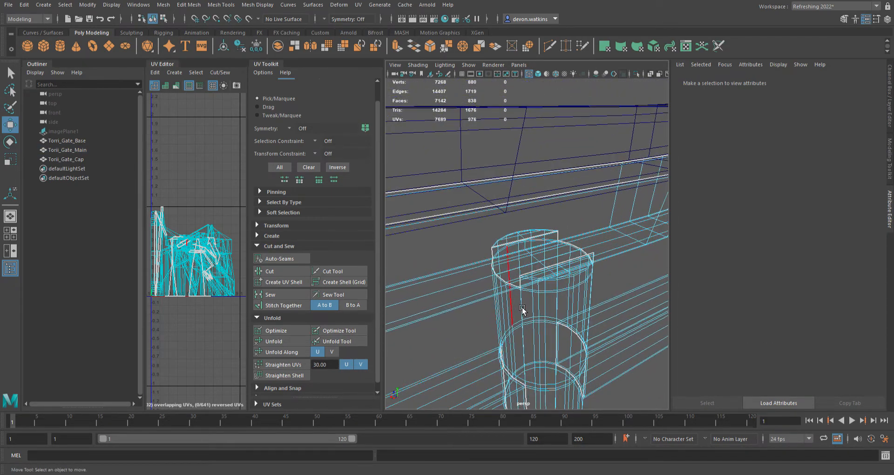
On the other pillar's head, select the top edge against the upper beam's face and the adjoining vertical edges on one side
alt+middle_drag(471, 333, 553, 281)
alt+drag(553, 282, 493, 283)
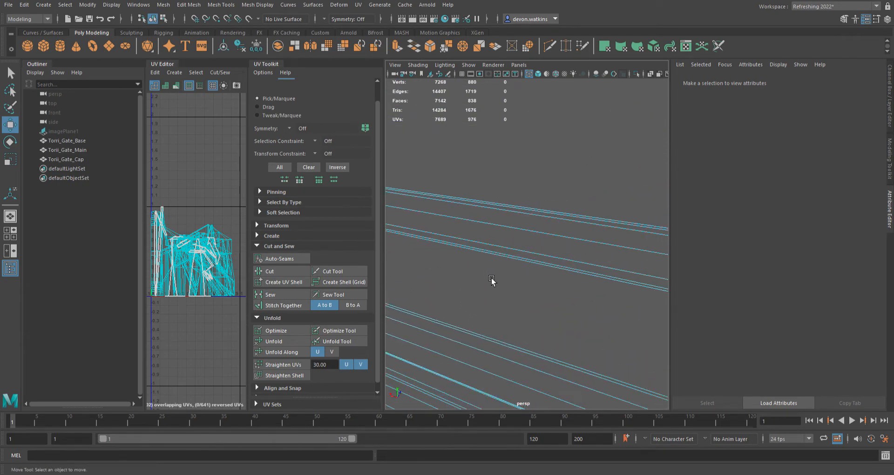
scroll(493, 282, down, 3)
alt+middle_drag(490, 281, 654, 323)
scroll(603, 293, up, 5)
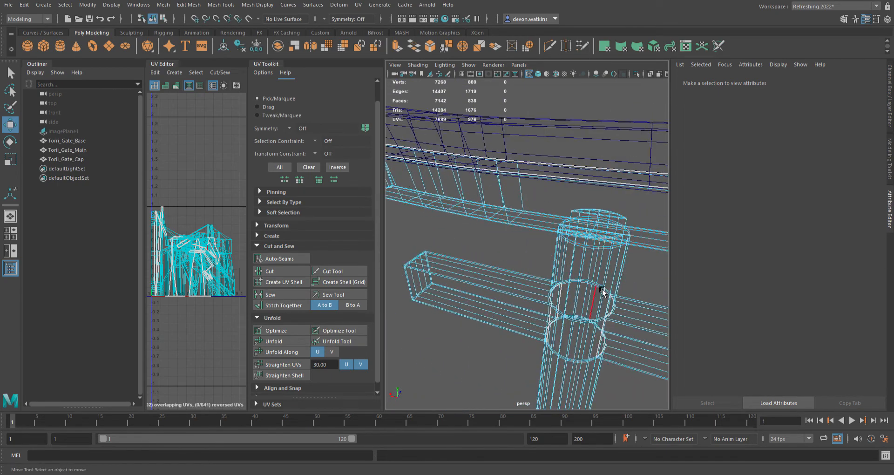
alt+middle_drag(602, 293, 541, 326)
scroll(543, 324, up, 3)
key(5)
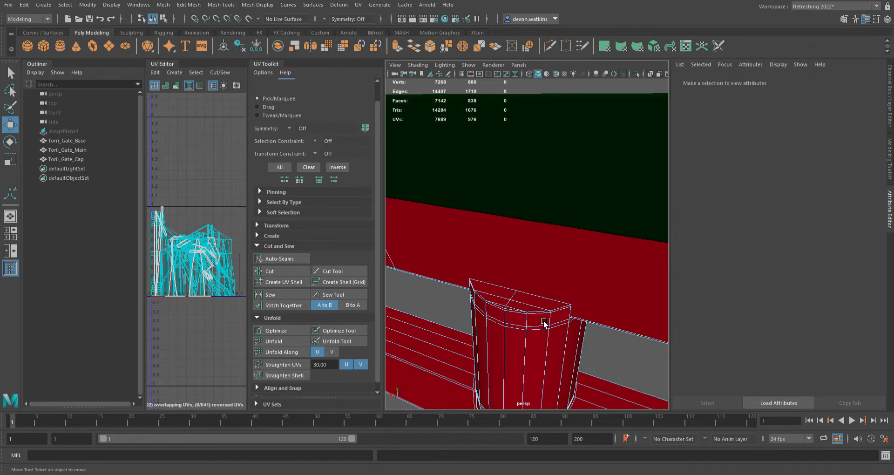
alt+drag(564, 320, 511, 225)
double_click(555, 311)
scroll(510, 226, up, 4)
scroll(511, 226, down, 2)
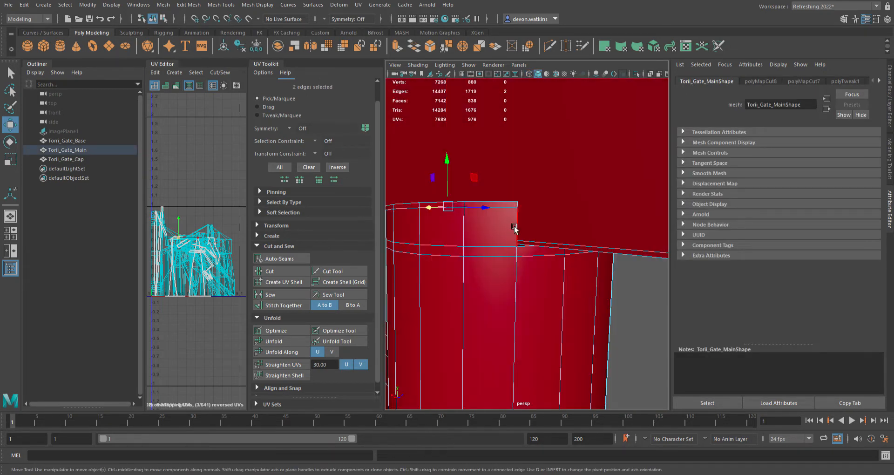
shift+double_click(515, 227)
alt+drag(587, 311, 559, 294)
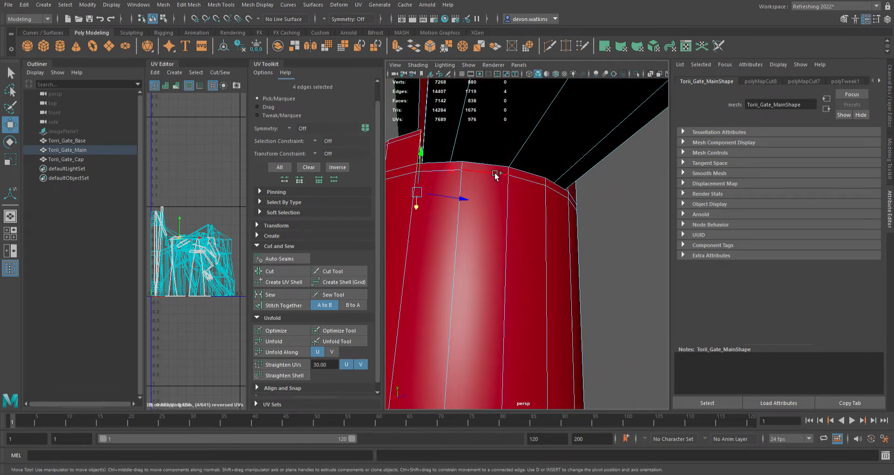
Add the edges under the upper beam and the opposite-face edges of the pillar's head to close the loop
shift+double_click(496, 175)
alt+drag(496, 176, 495, 233)
shift+double_click(463, 294)
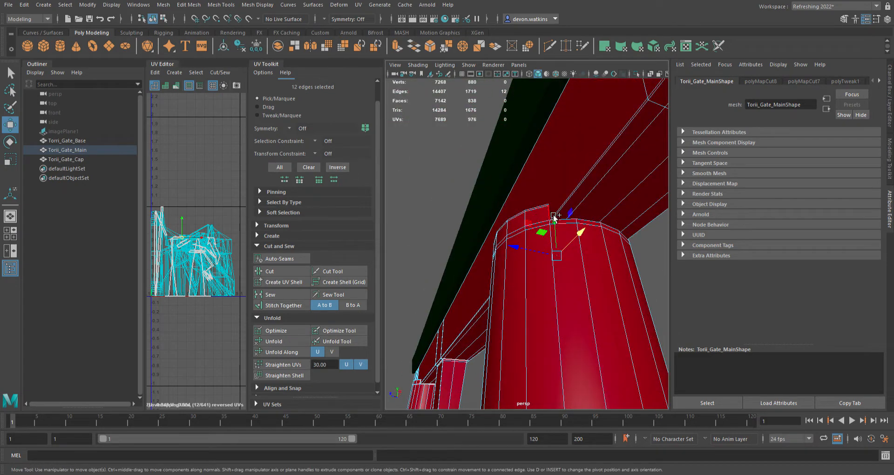
shift+double_click(600, 223)
alt+drag(644, 276, 589, 295)
shift+double_click(591, 295)
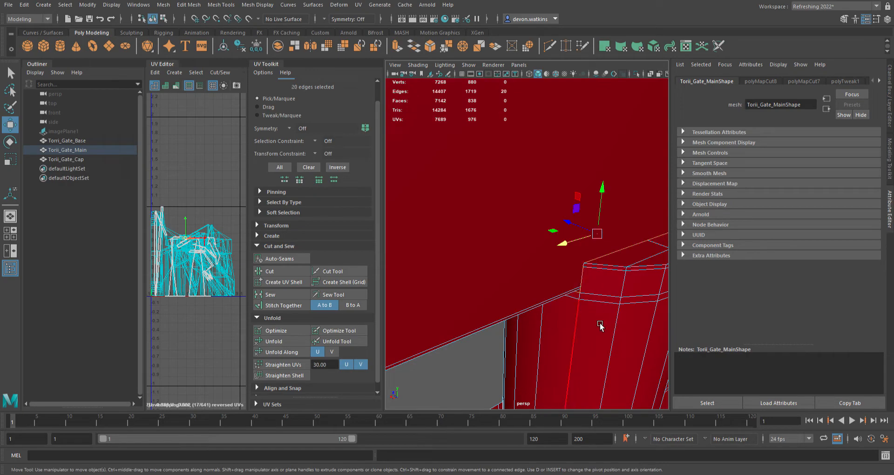
Check the loop in wireframe display, cut a UV seam along it and clear the selection
key(4)
alt+drag(467, 325, 622, 319)
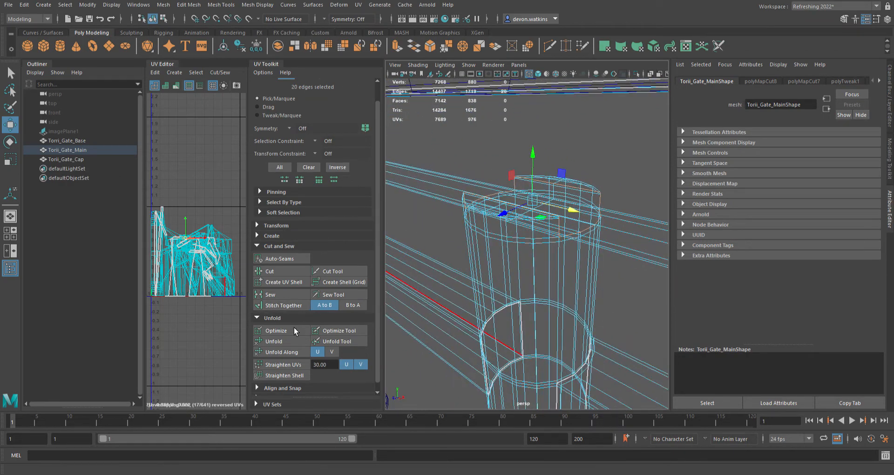
click(292, 275)
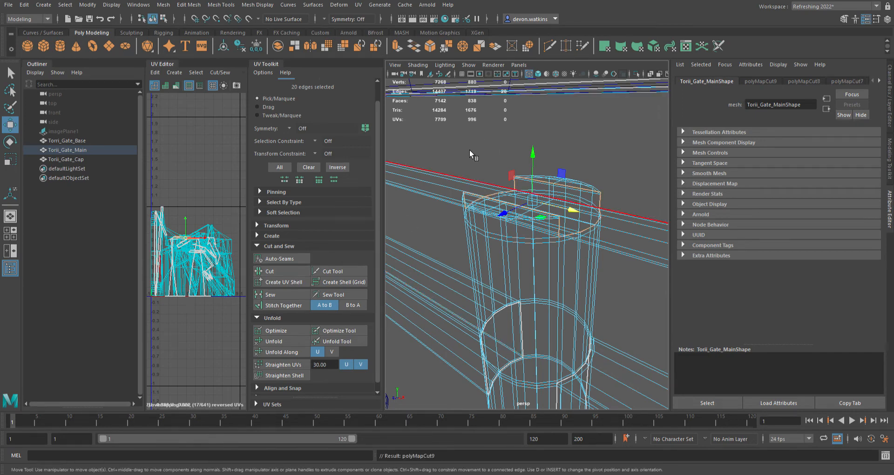
click(440, 235)
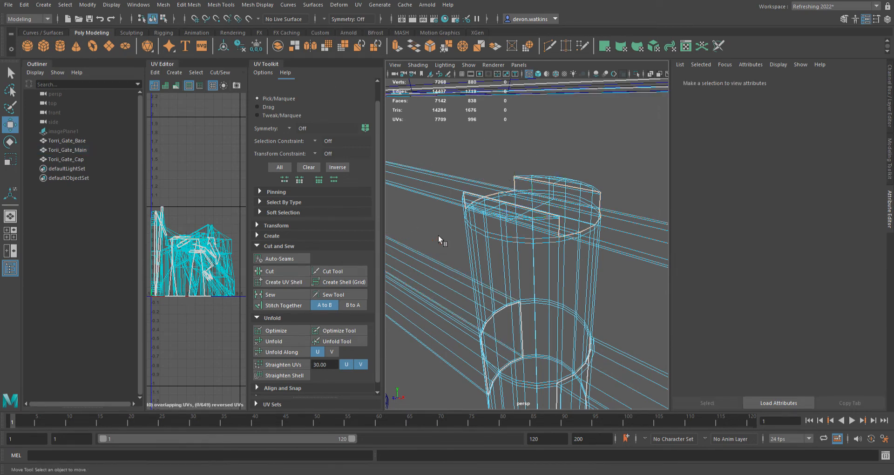
Select the lengthwise upper corner edge on the lower beam's overhanging end, from the end face to the pillar
scroll(442, 235, down, 5)
alt+middle_drag(454, 281, 511, 287)
scroll(510, 289, down, 3)
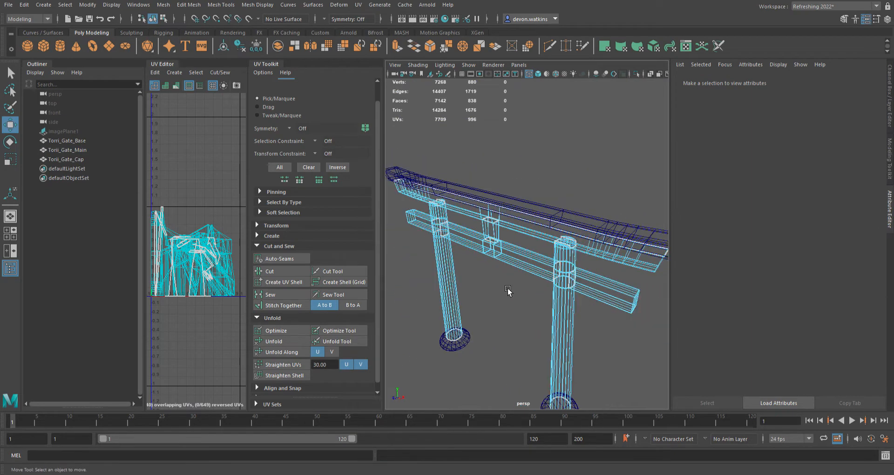
alt+drag(491, 302, 540, 324)
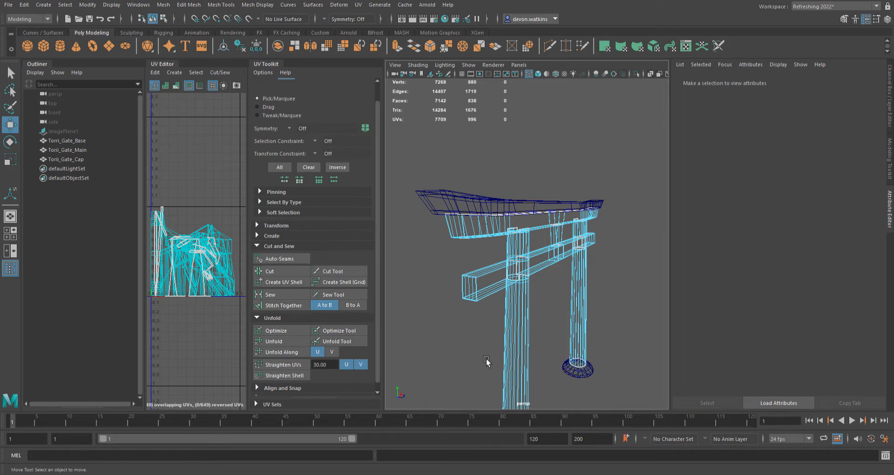
scroll(494, 345, up, 5)
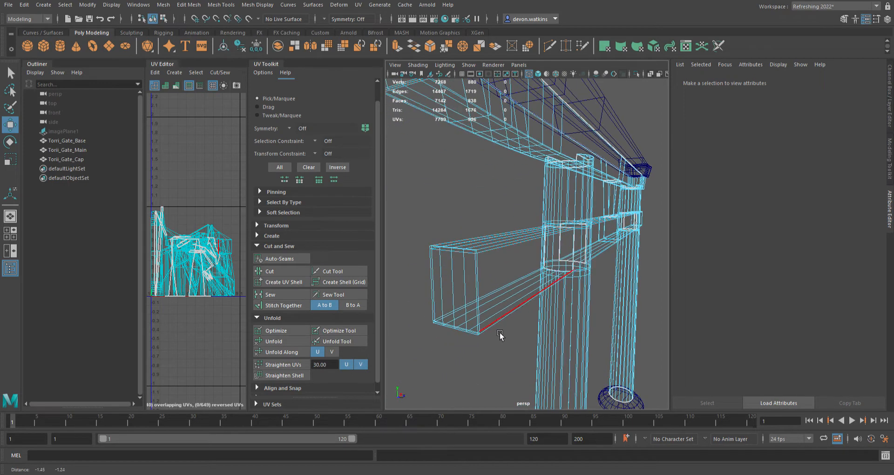
alt+drag(501, 321, 504, 298)
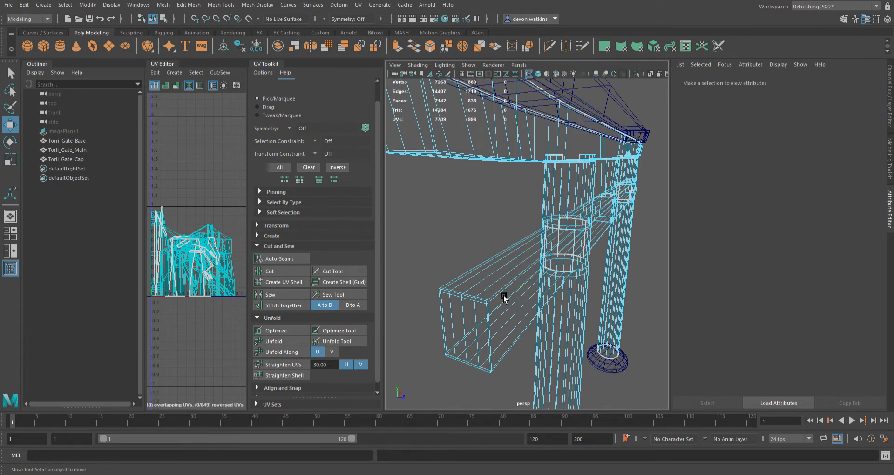
key(5)
scroll(501, 302, up, 3)
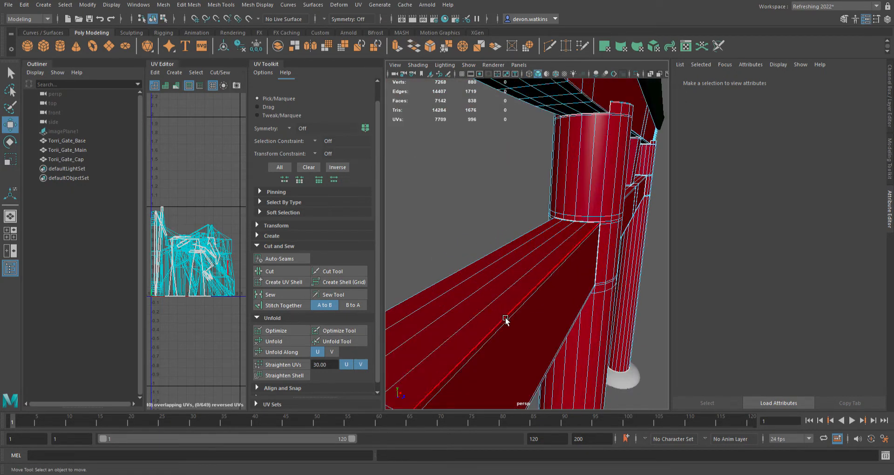
alt+drag(505, 321, 503, 286)
double_click(459, 266)
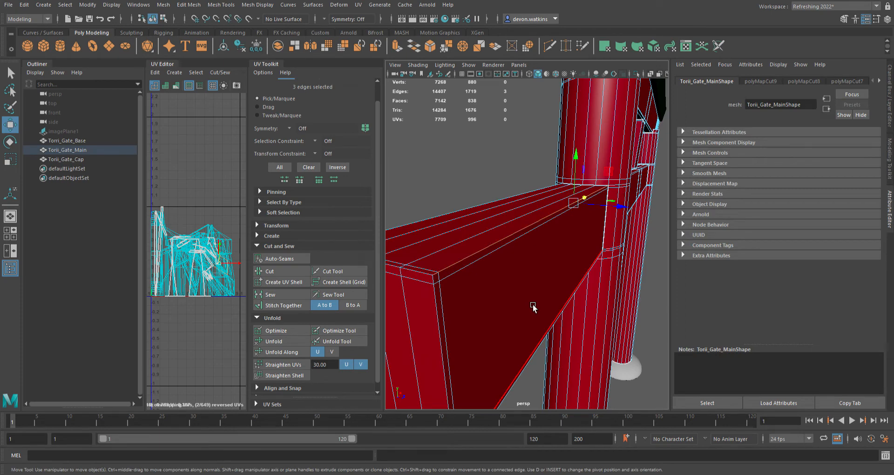
Examine the lower beam's overhanging end from the front, underneath, end and back to judge where its lengthwise seams belong
scroll(532, 303, down, 4)
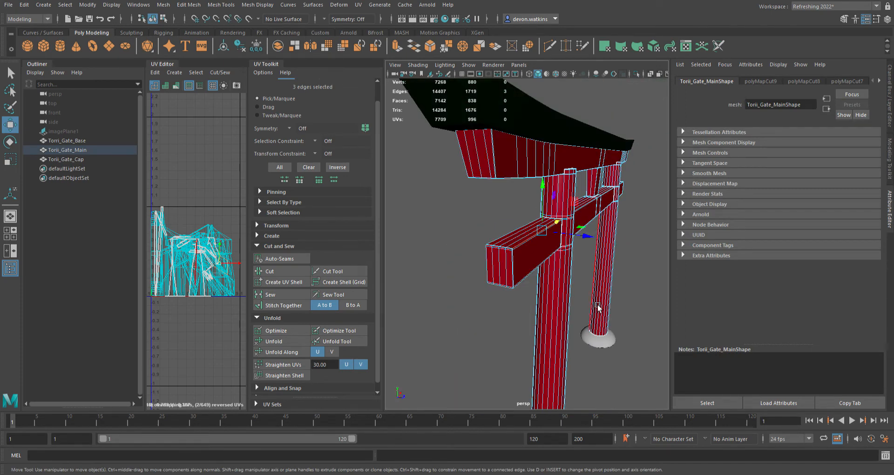
alt+drag(596, 307, 489, 333)
scroll(556, 267, down, 2)
scroll(557, 268, down, 5)
alt+middle_drag(489, 333, 592, 333)
scroll(506, 288, up, 5)
scroll(532, 270, up, 2)
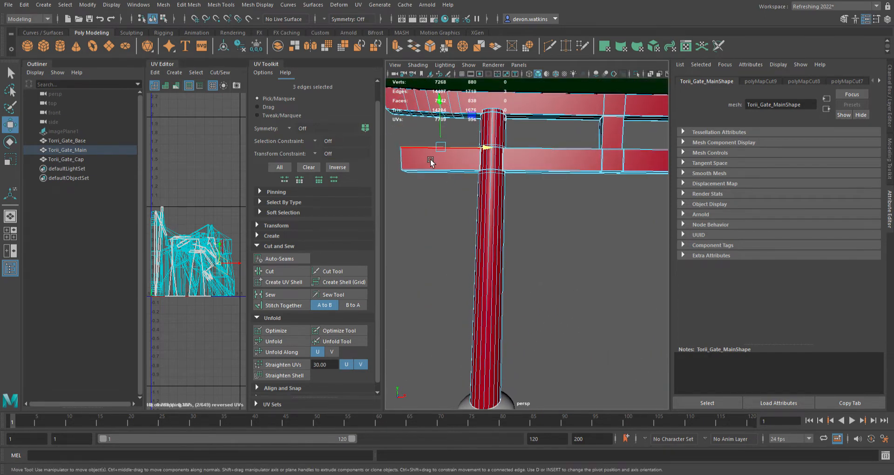
alt+drag(419, 239, 535, 274)
alt+middle_drag(536, 273, 632, 309)
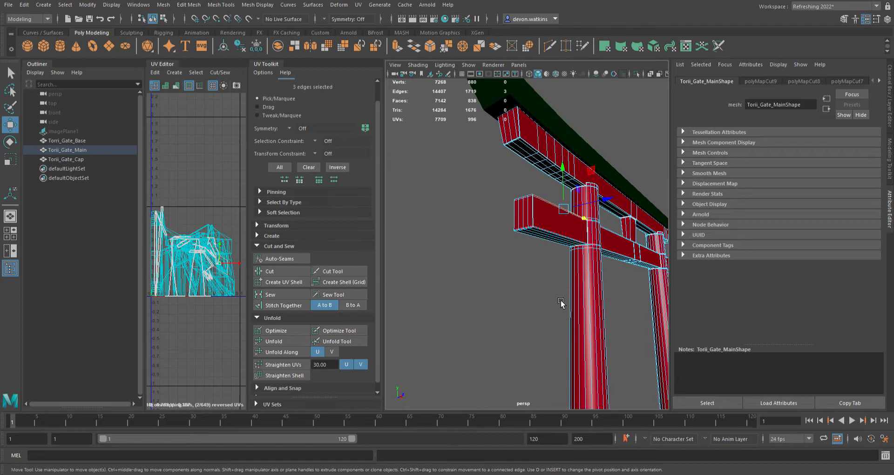
alt+drag(525, 272, 581, 302)
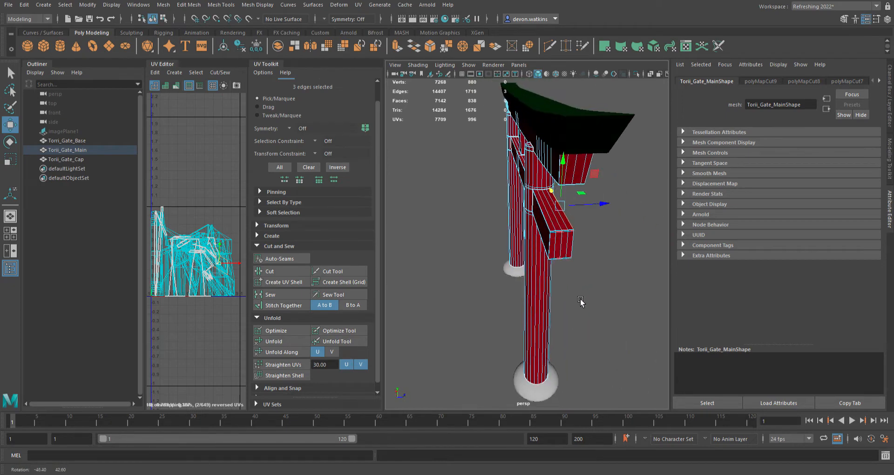
scroll(578, 299, up, 5)
alt+middle_drag(574, 298, 536, 353)
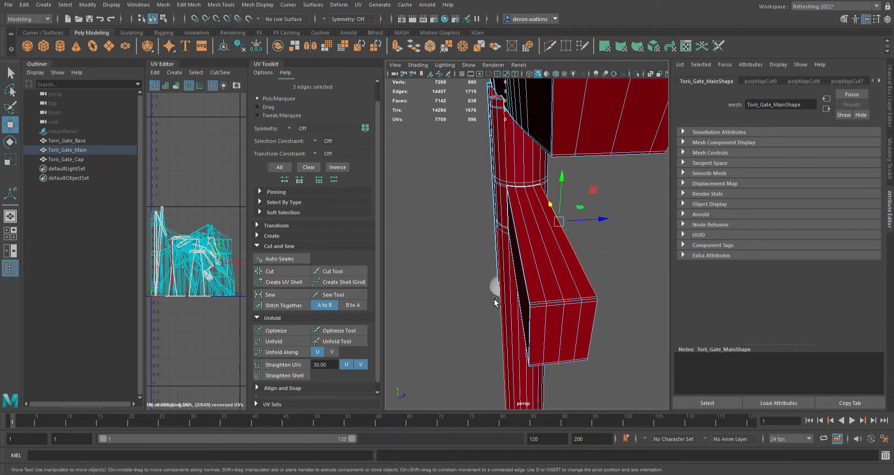
alt+drag(495, 301, 467, 244)
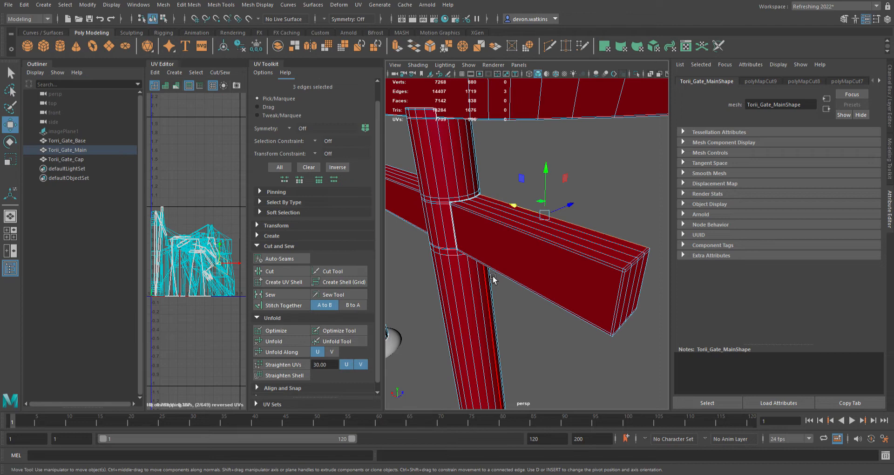
Add the opposite upper lengthwise edge and both vertical end-face edges of the lower beam's overhang, and cut a UV seam along the selected edges
double_click(559, 289)
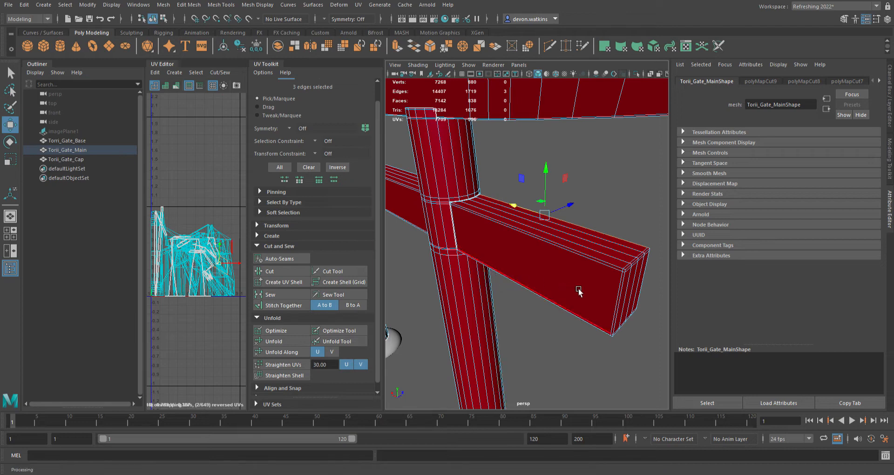
alt+drag(579, 291, 503, 328)
scroll(472, 301, up, 3)
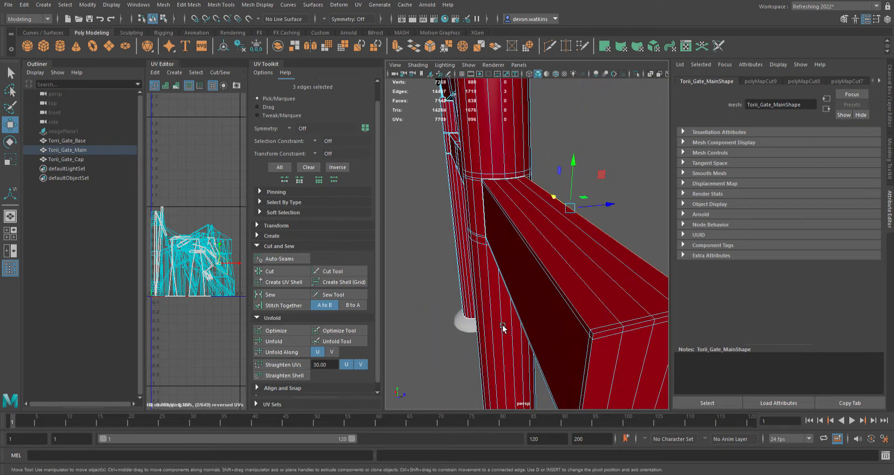
shift+double_click(582, 311)
alt+drag(599, 365, 601, 348)
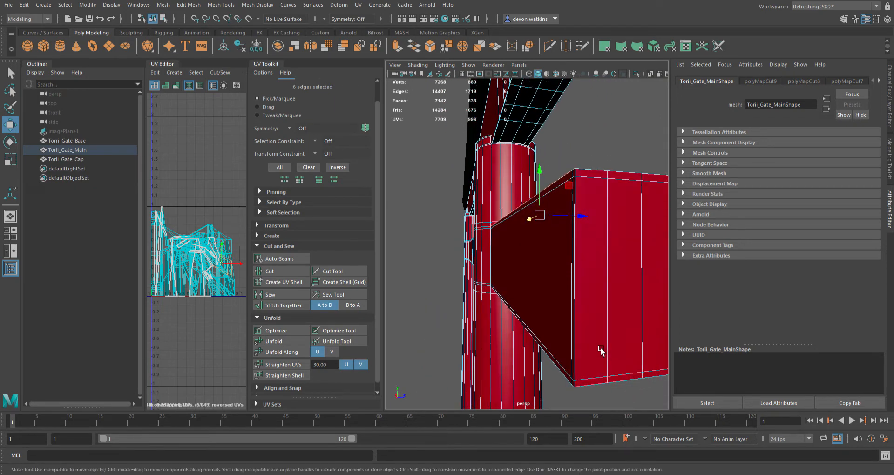
shift+double_click(592, 302)
alt+drag(642, 311, 590, 312)
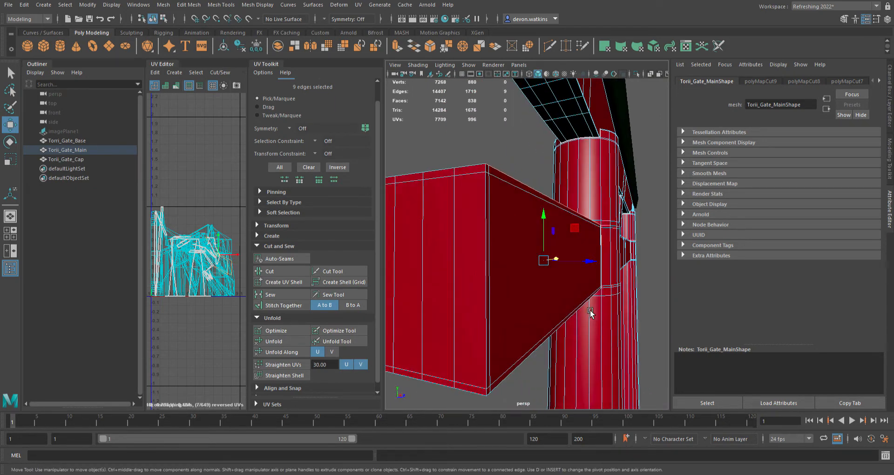
shift+double_click(488, 301)
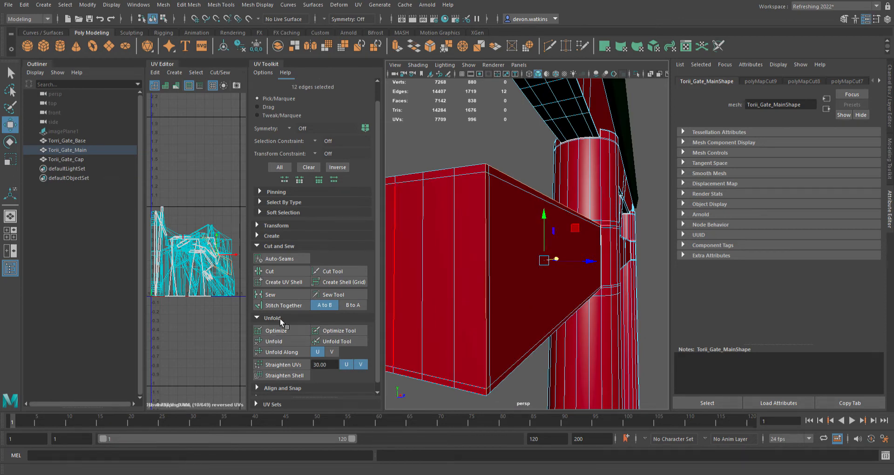
click(269, 271)
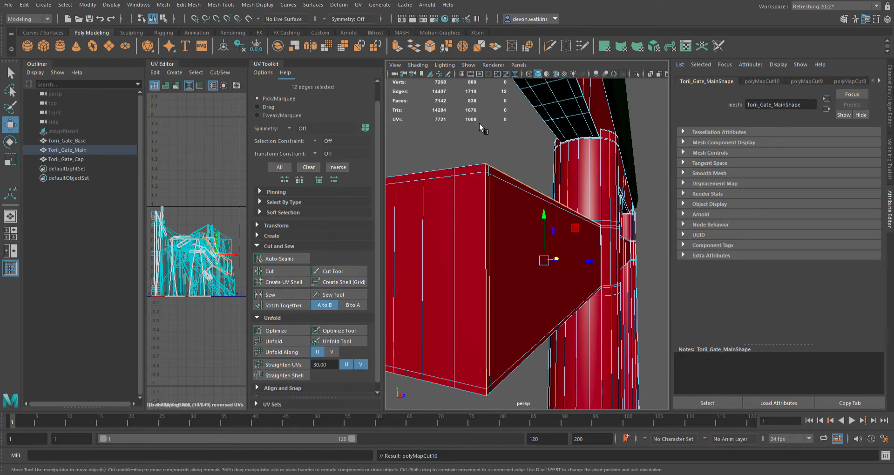
Clear the selection and examine the new seams on the lower beam's overhanging end in wireframe display from several sides
key(4)
click(482, 156)
alt+drag(454, 266, 592, 278)
alt+drag(541, 176, 547, 188)
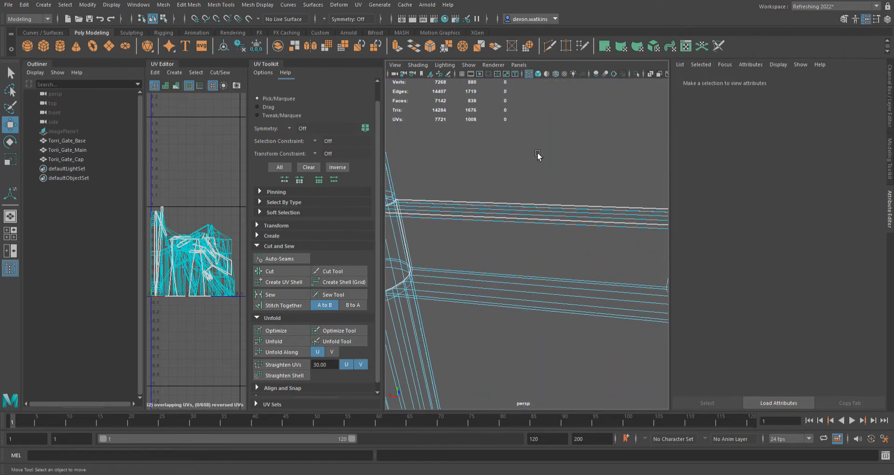
alt+drag(538, 155, 534, 223)
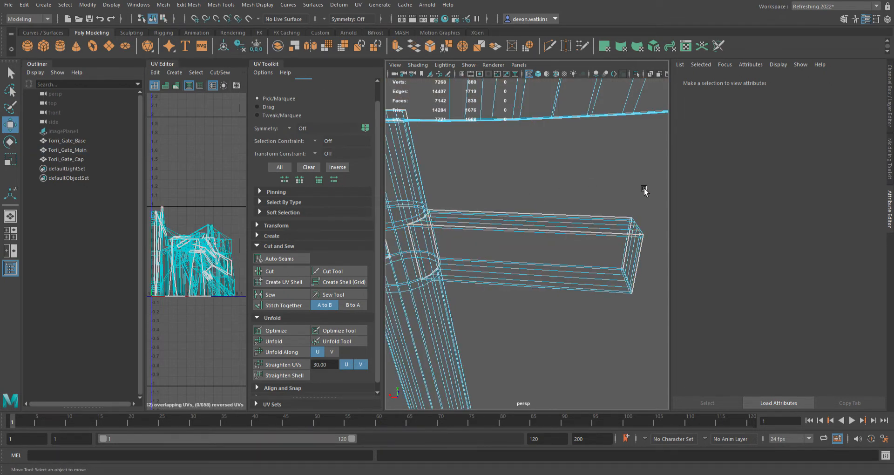
alt+drag(644, 191, 614, 231)
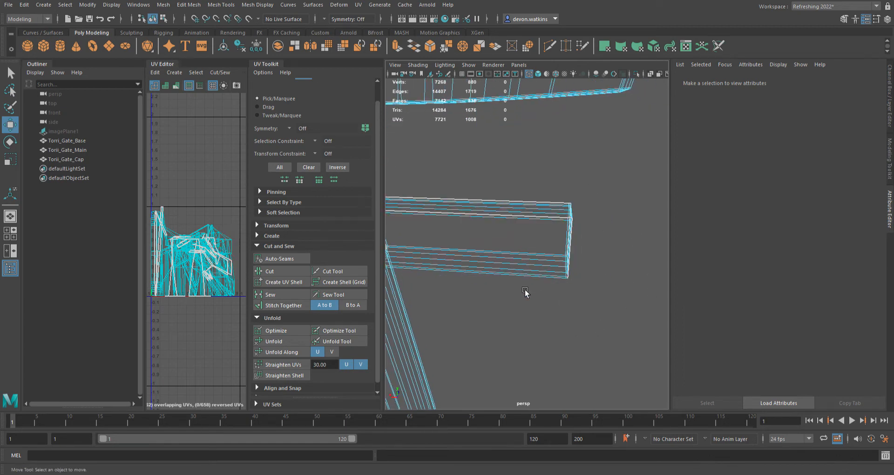
alt+drag(523, 256, 560, 306)
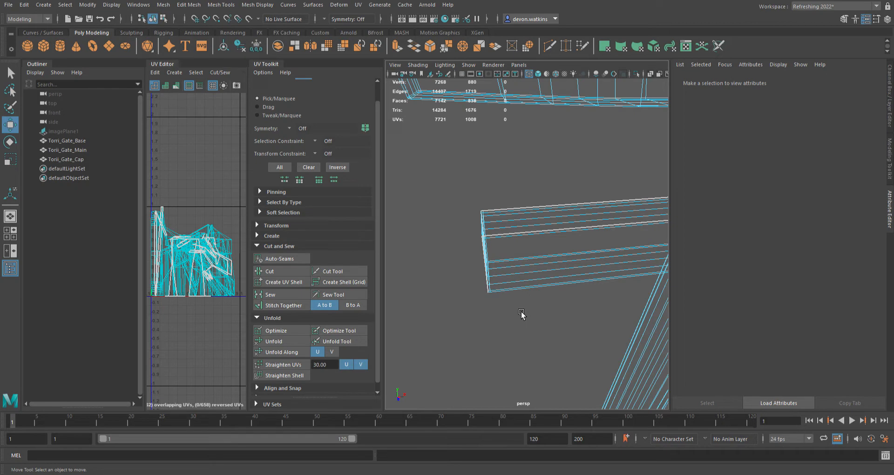
scroll(522, 314, down, 3)
scroll(473, 305, down, 3)
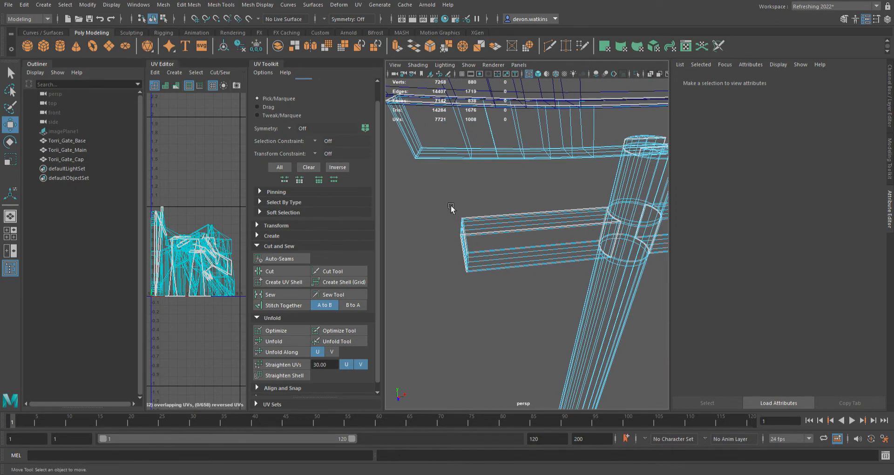
Select the faces of the lower beam's overhanging end, unfold their UVs and move them above the rest of the layout
drag(438, 196, 575, 293)
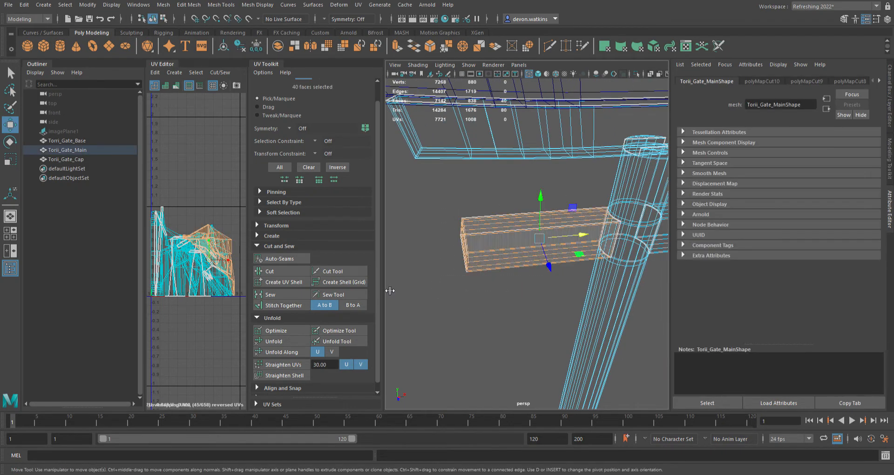
click(274, 341)
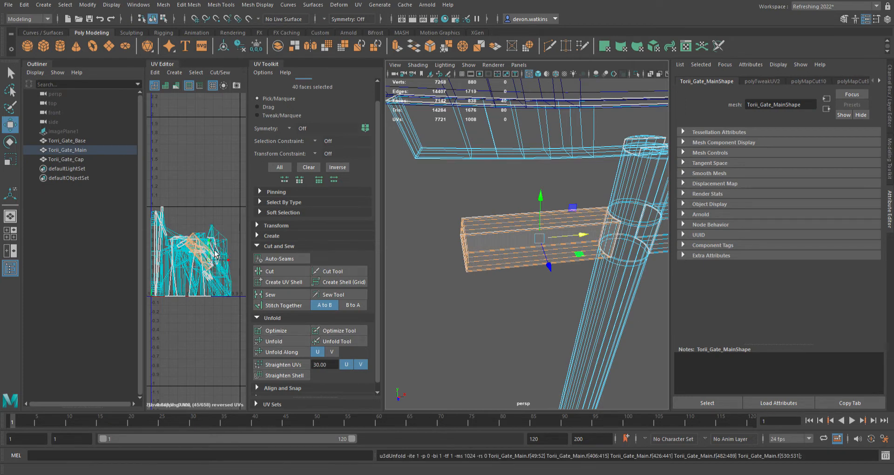
key(w)
drag(214, 247, 213, 200)
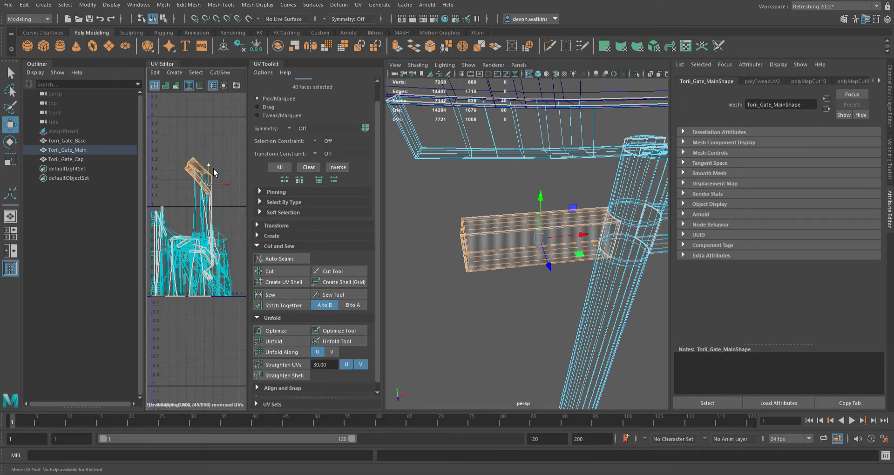
key(f)
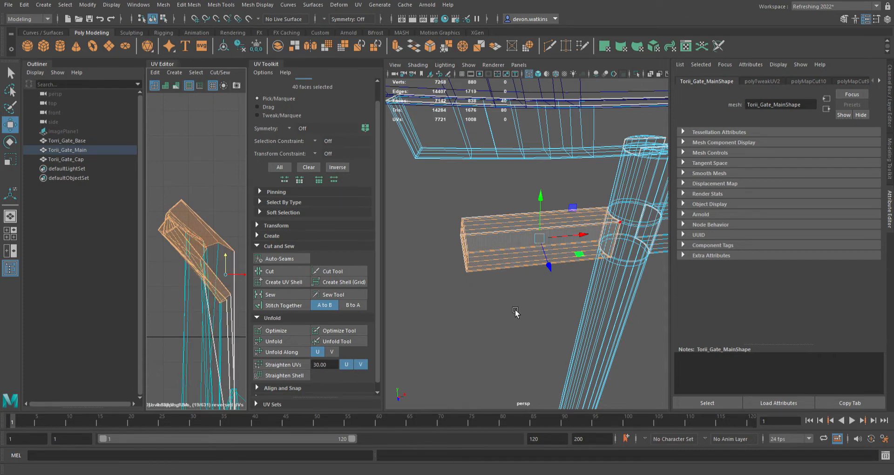
Undo the UV move and select the thin face loop at the pillar junction together with the lower beam's overhanging end
alt+middle_drag(557, 298, 528, 329)
scroll(474, 273, up, 5)
scroll(474, 271, up, 3)
scroll(521, 331, up, 2)
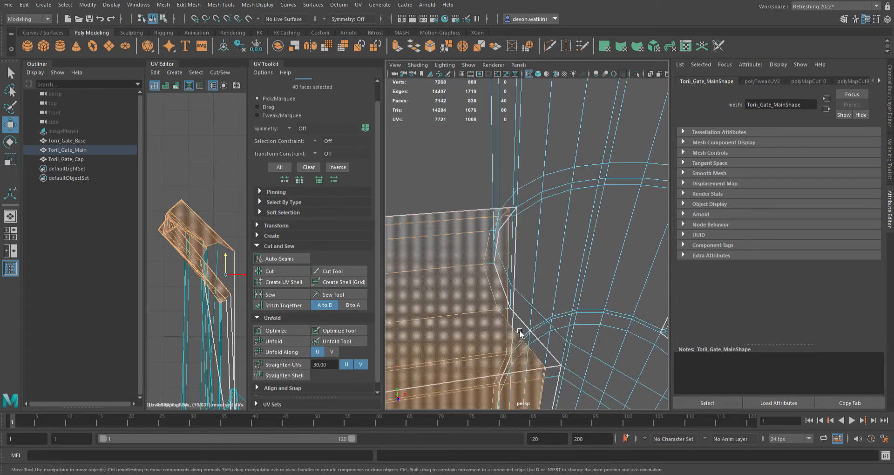
alt+drag(520, 333, 688, 325)
alt+drag(544, 322, 557, 343)
key(ctrl+z)
shift+double_click(556, 334)
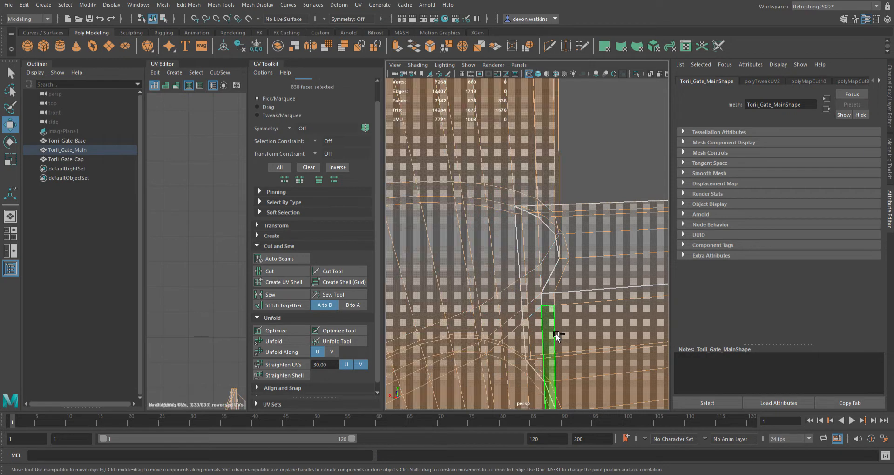
double_click(555, 307)
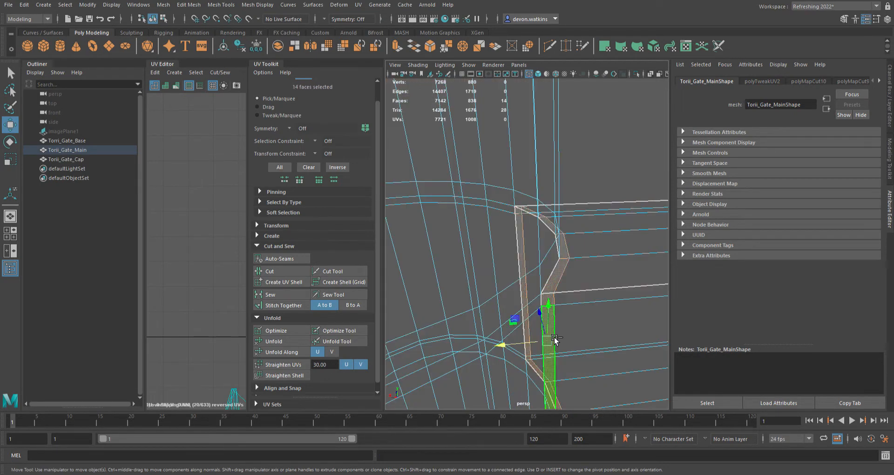
scroll(615, 278, down, 5)
shift+double_click(613, 280)
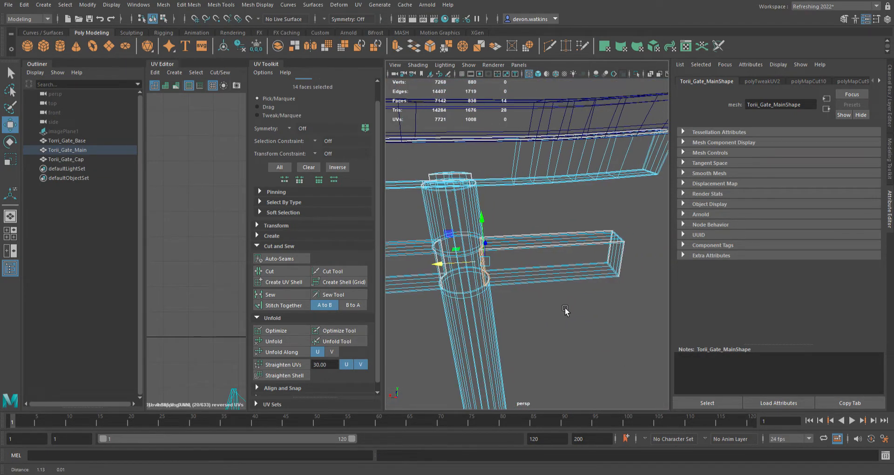
Try unfolding the selected faces with their UV shell moved clear of the layout for inspection, and undo this test
click(290, 343)
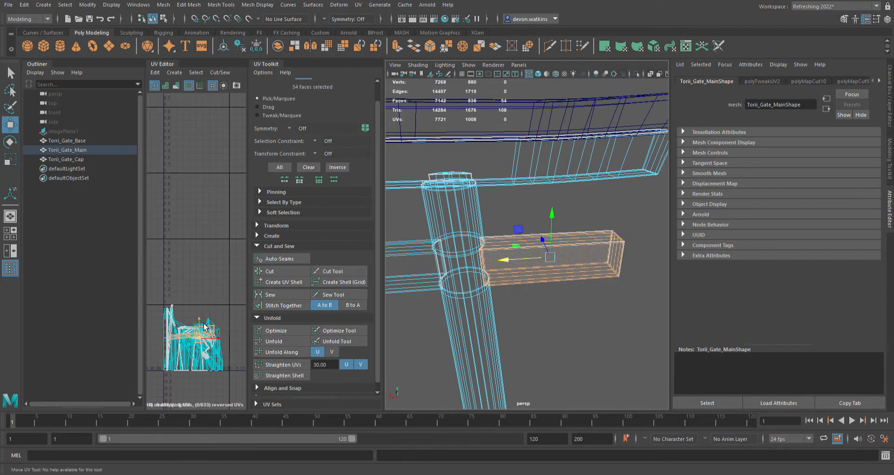
drag(209, 320, 210, 255)
scroll(209, 255, up, 2)
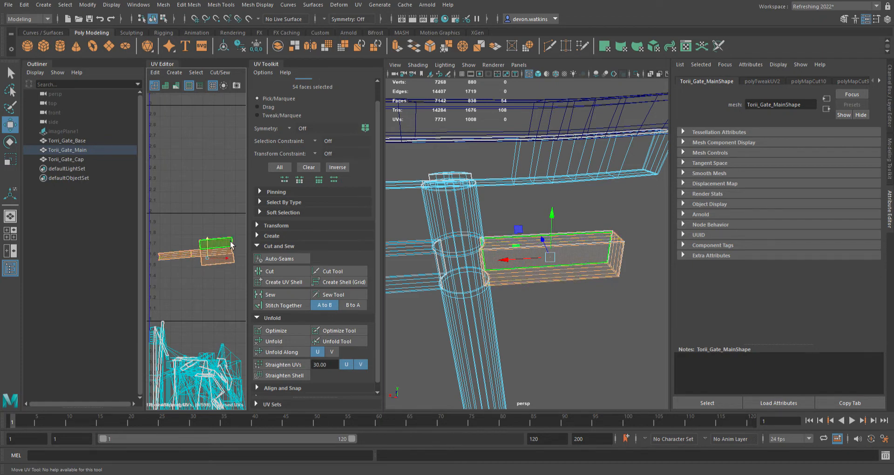
scroll(232, 268, up, 5)
scroll(230, 265, down, 3)
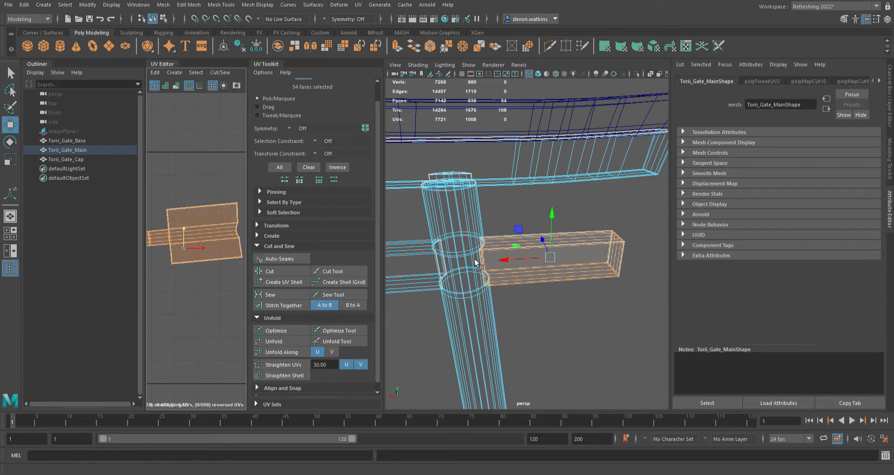
scroll(214, 251, down, 6)
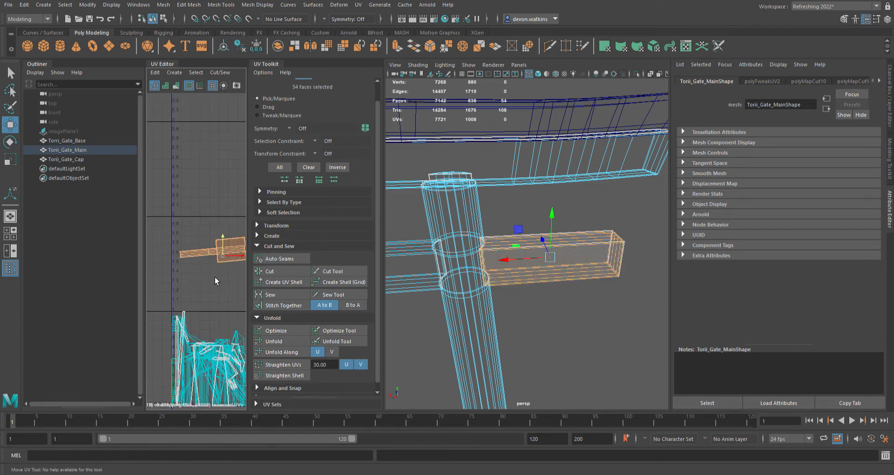
alt+middle_drag(204, 276, 205, 271)
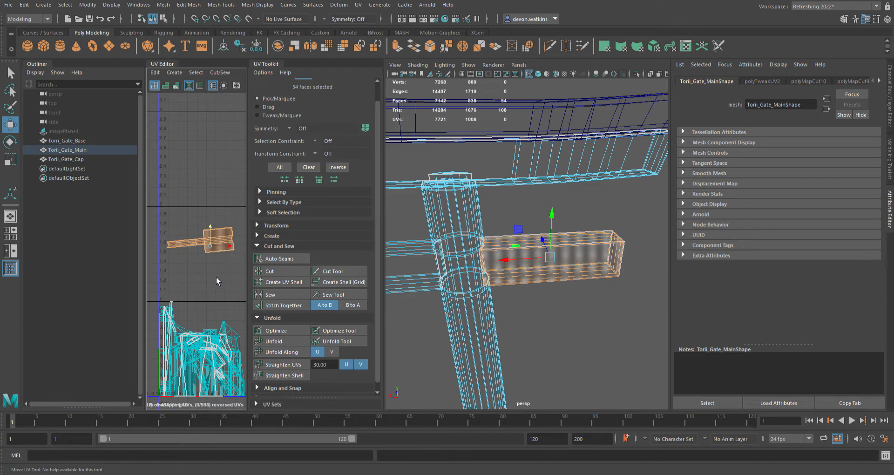
key(ctrl+z)
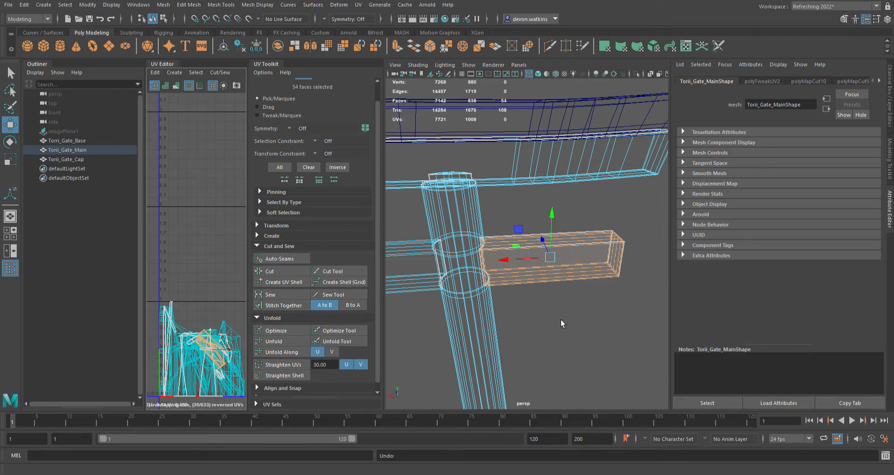
Clear the face selection and examine the lower beam between the pillars, including its junctions with the pillars and the central post
alt+middle_drag(455, 315, 624, 305)
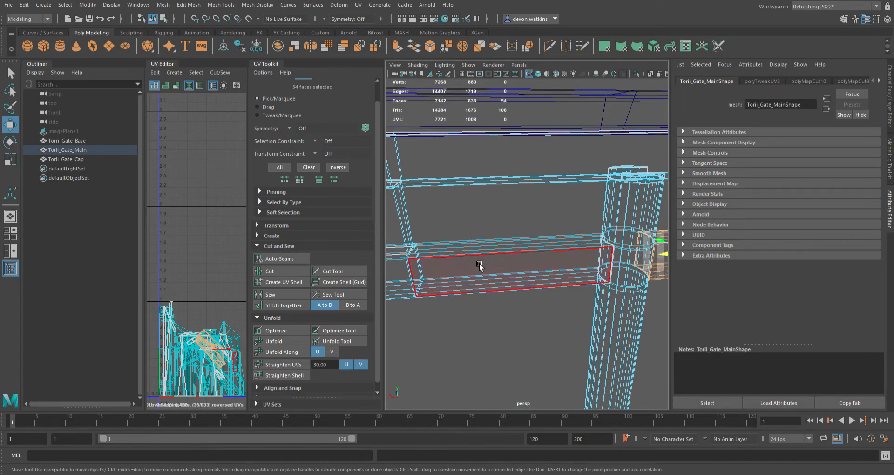
scroll(490, 330, down, 3)
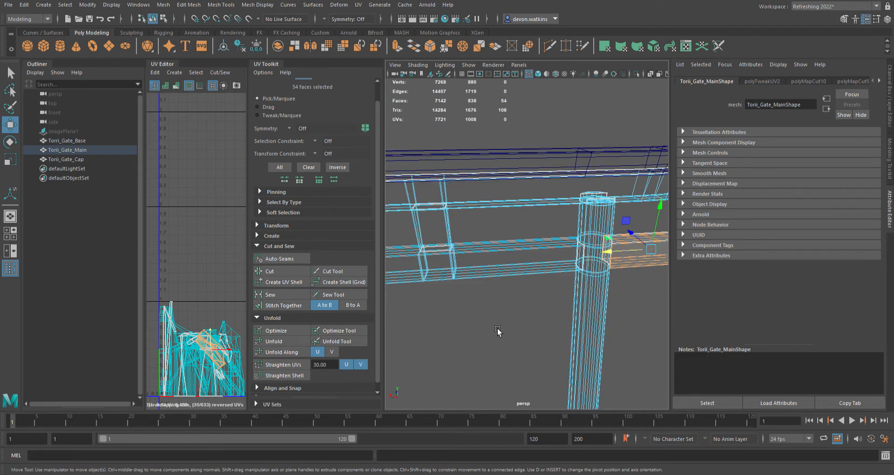
alt+middle_drag(457, 312, 408, 320)
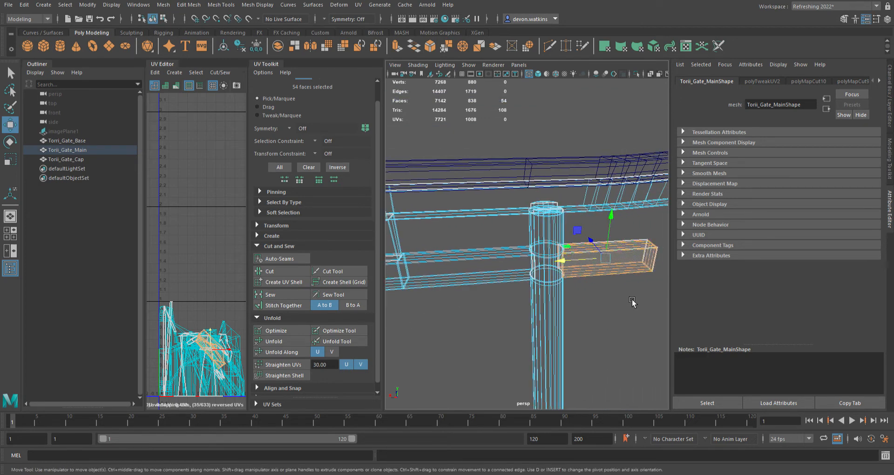
alt+middle_drag(468, 279, 582, 298)
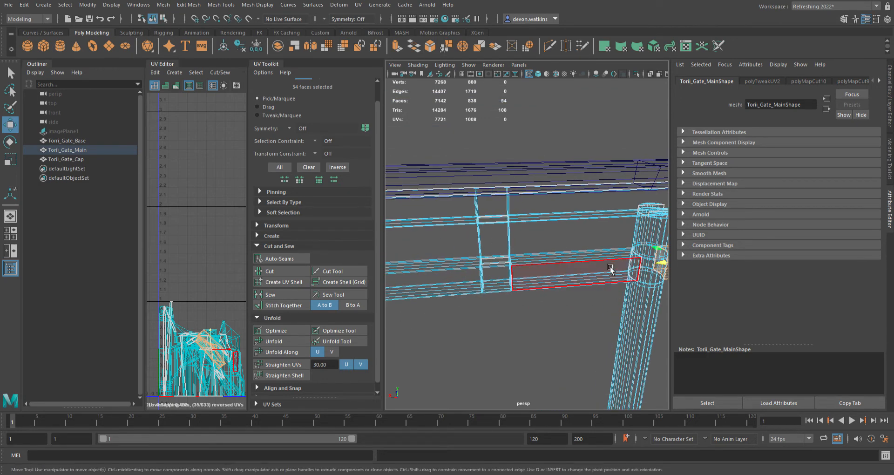
alt+middle_drag(429, 311, 566, 327)
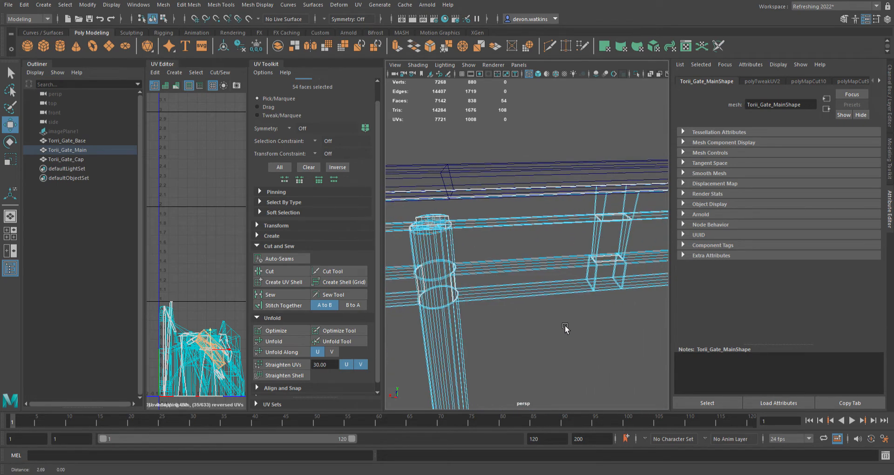
alt+drag(569, 324, 540, 285)
click(540, 285)
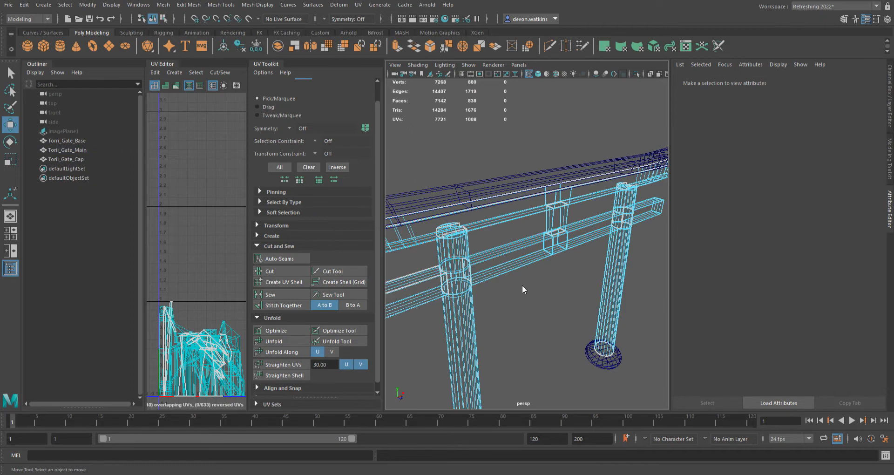
alt+drag(516, 252, 550, 219)
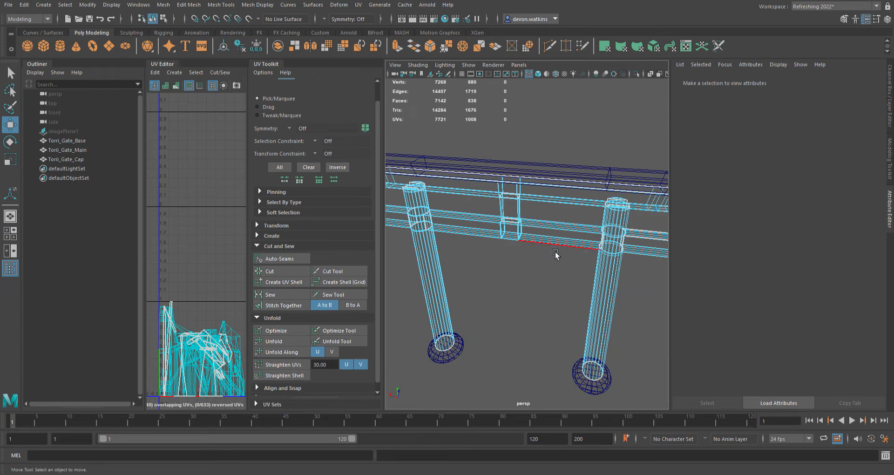
scroll(557, 262, up, 6)
alt+drag(570, 314, 498, 344)
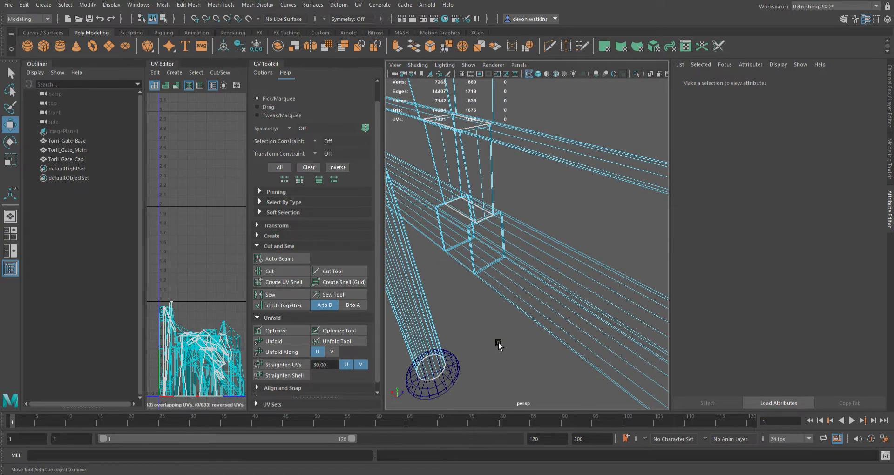
In shaded display, select the lower beam's lengthwise upper corner edge between the pillars and cut a UV seam along it
key(5)
alt+drag(521, 375, 517, 310)
double_click(492, 240)
alt+middle_drag(521, 309, 543, 314)
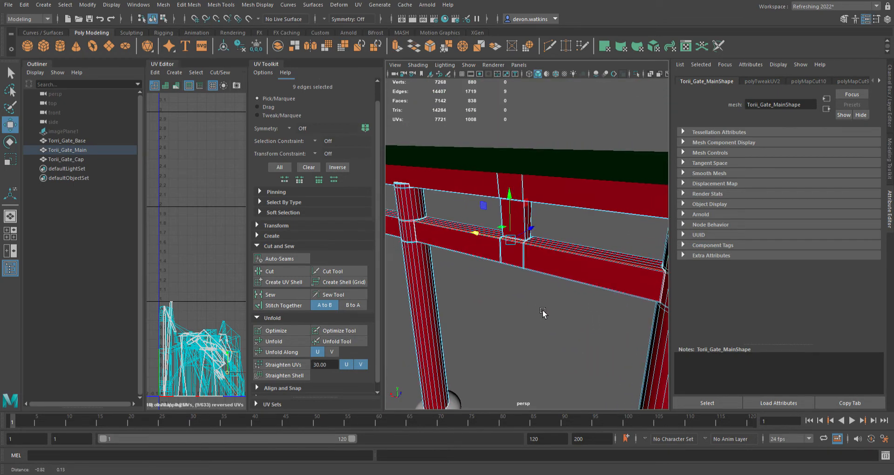
click(270, 271)
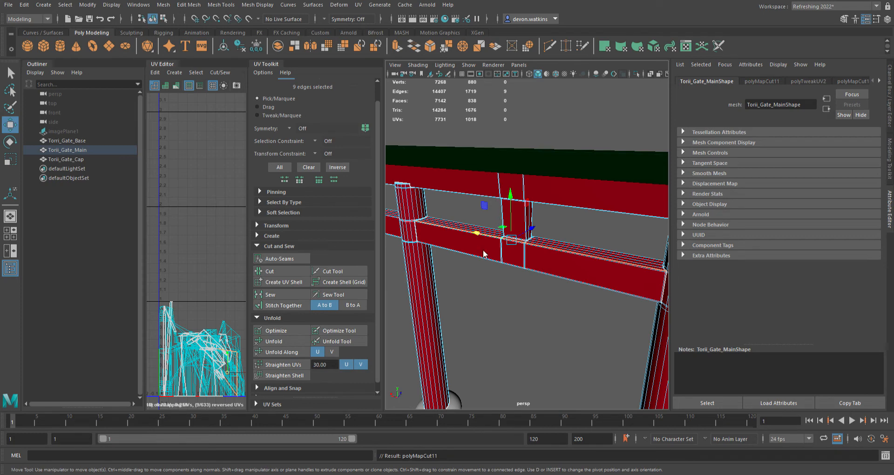
In face mode, select the face loop wrapping around the lower beam between the central post and one pillar
key(F11)
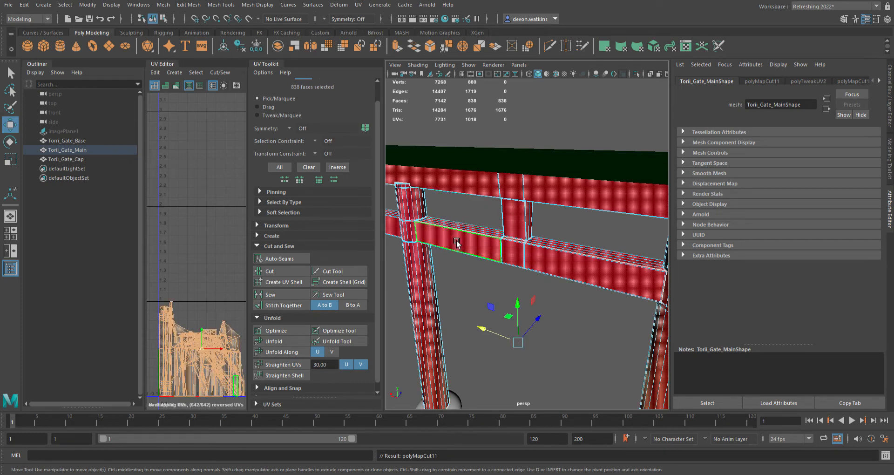
alt+drag(456, 243, 479, 255)
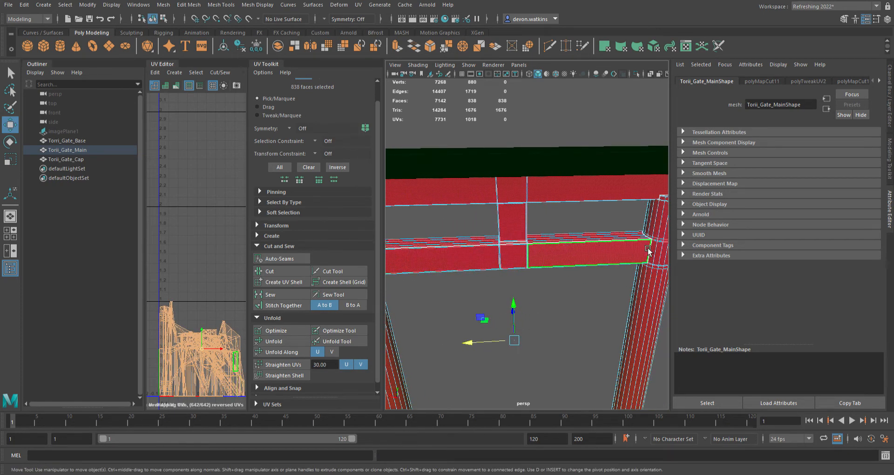
middle_drag(478, 272, 611, 264)
scroll(565, 280, up, 8)
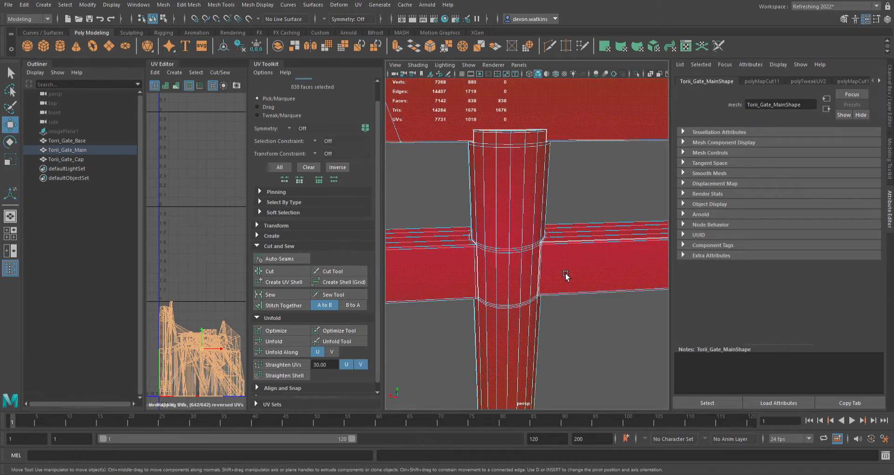
alt+middle_drag(562, 279, 410, 295)
click(453, 234)
shift+double_click(454, 247)
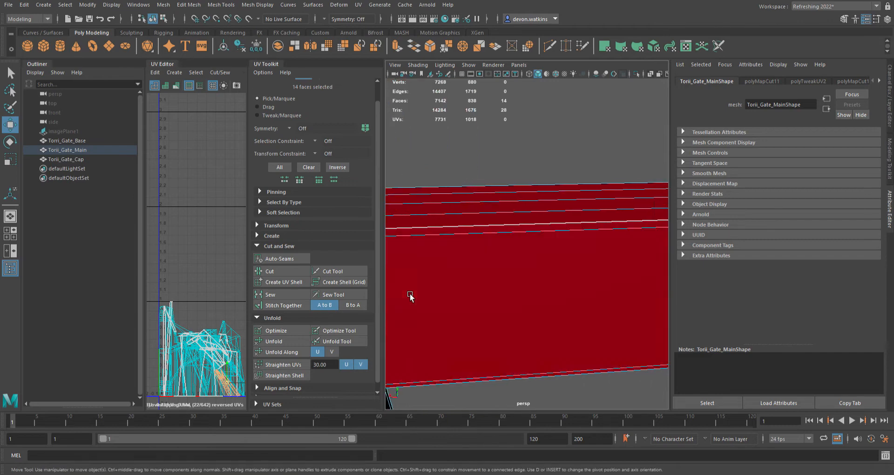
Add the thin face loop where the lower beam meets the pillar to the selection
alt+middle_drag(629, 293, 396, 315)
scroll(577, 285, down, 6)
alt+middle_drag(641, 286, 551, 281)
scroll(517, 297, up, 6)
scroll(511, 301, up, 3)
shift+click(612, 209)
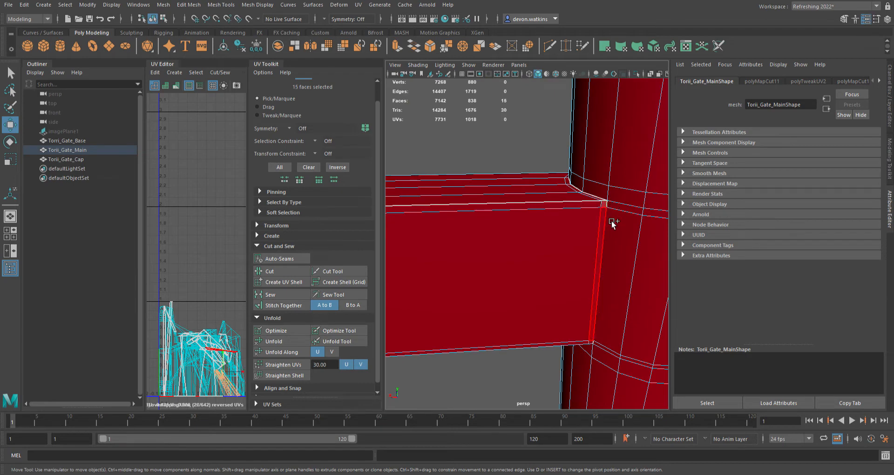
shift+double_click(609, 220)
scroll(511, 302, down, 8)
alt+middle_drag(482, 307, 640, 313)
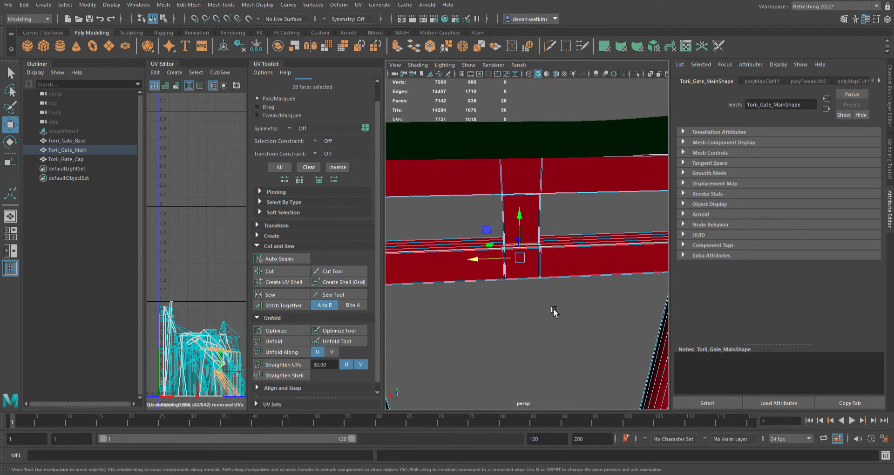
Switch to the front view and frame the lower beam's junction with the central post
scroll(553, 311, up, 8)
scroll(554, 311, down, 3)
key(space)
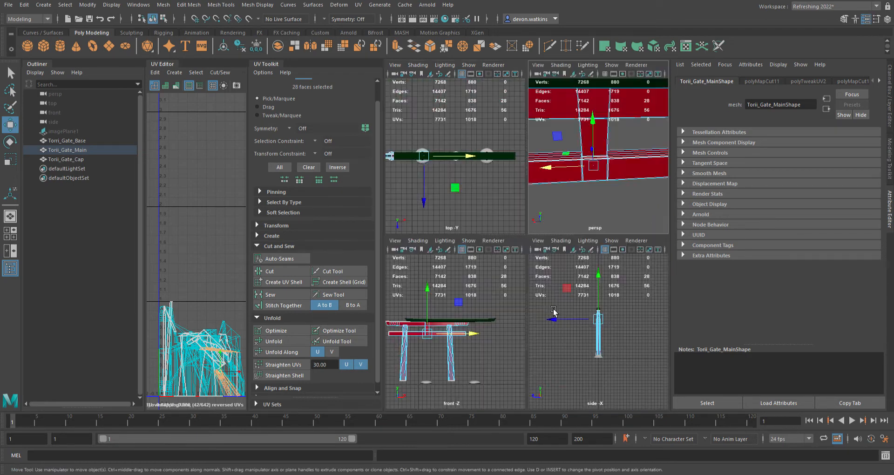
key(space)
scroll(462, 296, up, 5)
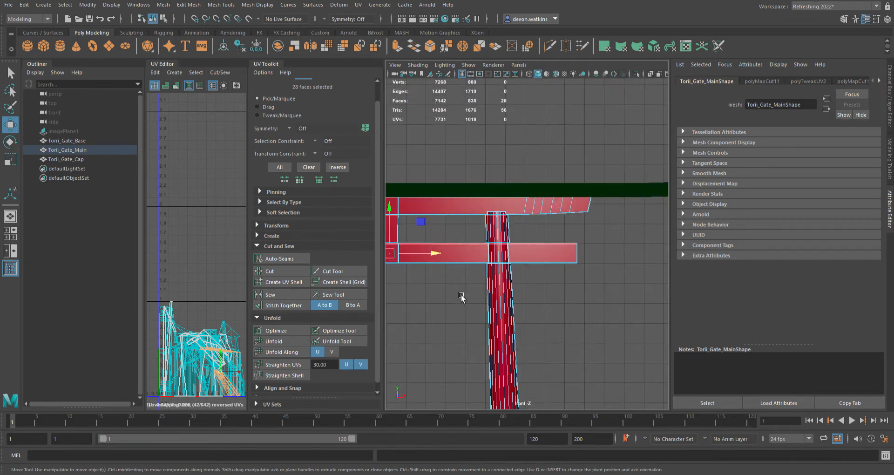
alt+middle_drag(456, 291, 620, 289)
scroll(561, 304, up, 5)
alt+middle_drag(561, 305, 475, 305)
scroll(498, 341, up, 4)
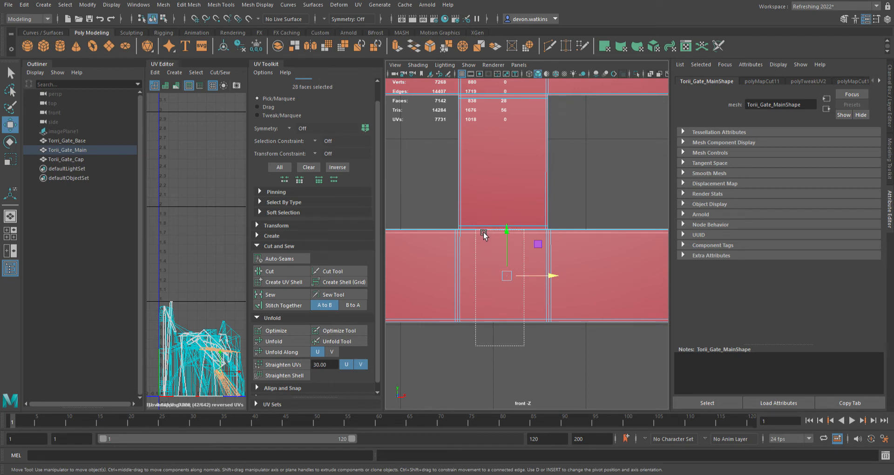
shift+drag(484, 231, 483, 231)
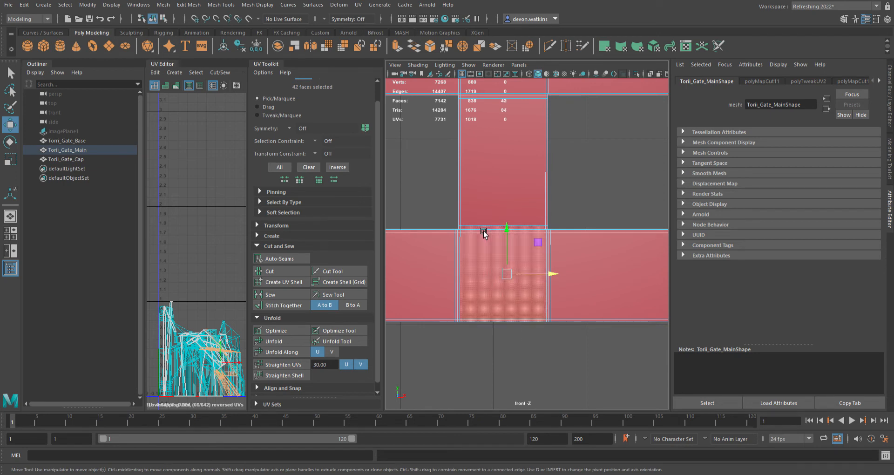
scroll(611, 256, down, 2)
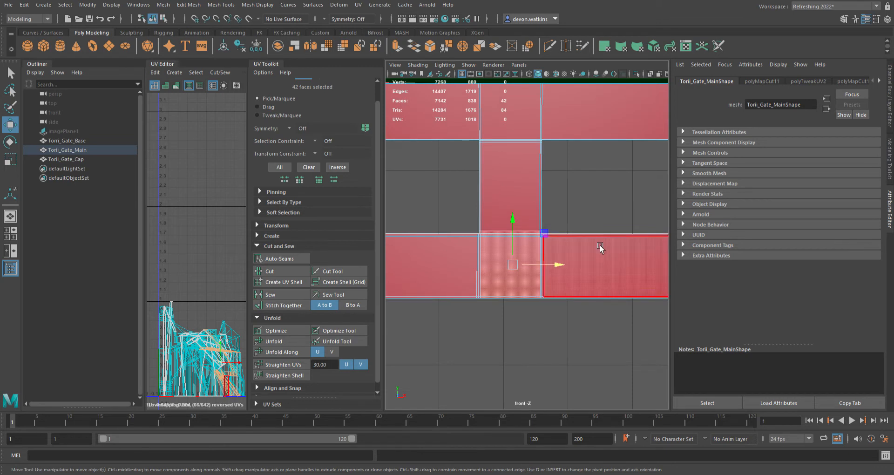
scroll(594, 252, down, 2)
scroll(511, 298, up, 4)
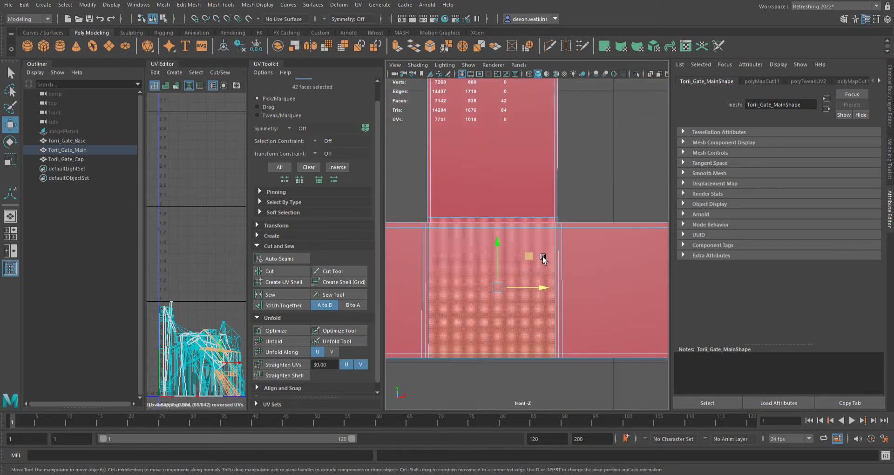
scroll(582, 251, up, 1)
scroll(590, 278, down, 3)
key(ctrl+z)
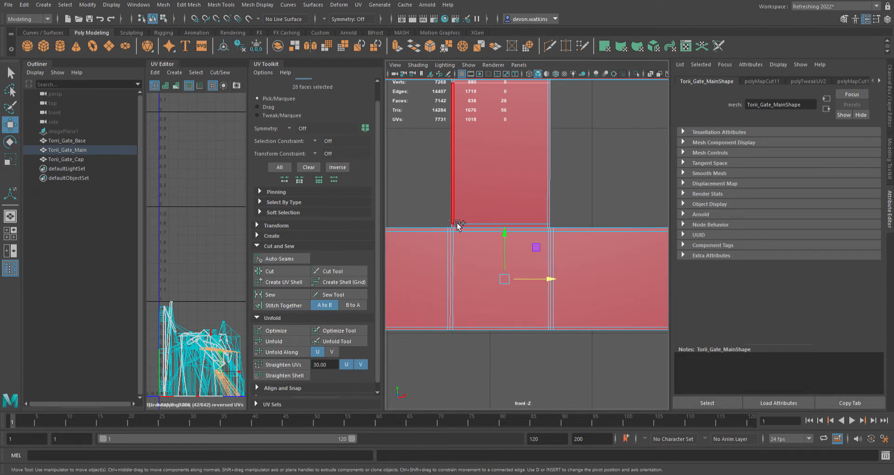
Add the lower beam's faces on both sides of the central post and the section beneath the post to the selection
shift+drag(451, 220, 407, 339)
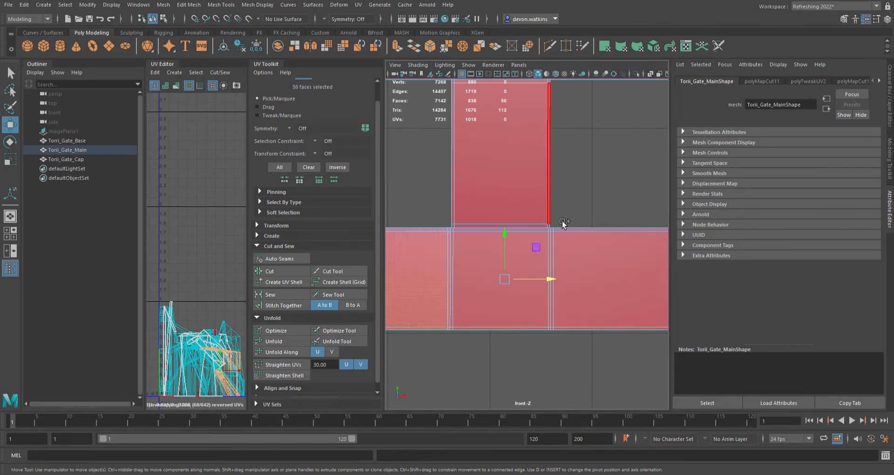
shift+drag(561, 221, 596, 353)
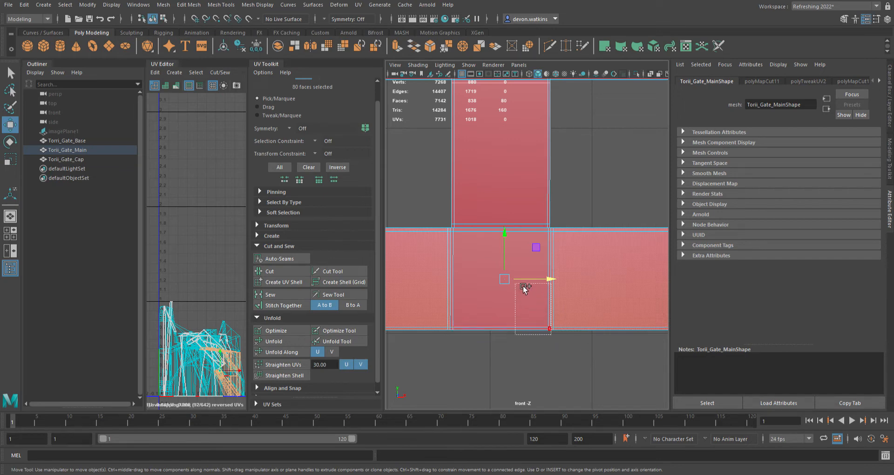
shift+drag(475, 239, 457, 228)
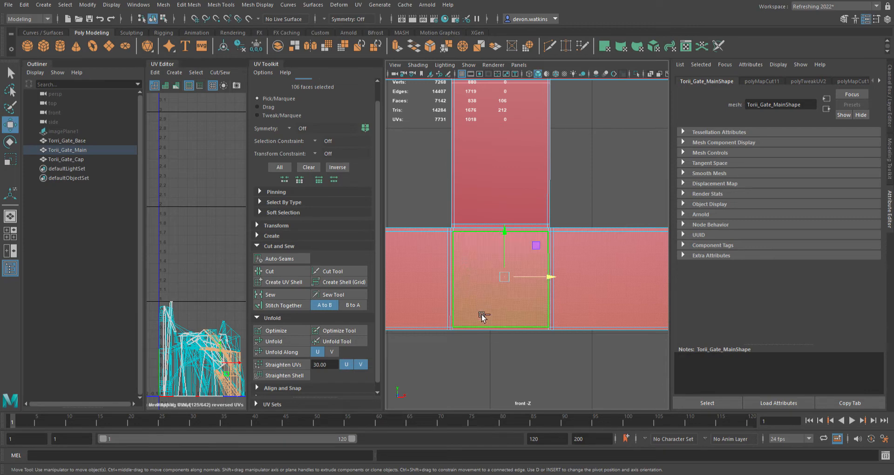
key(ctrl+z)
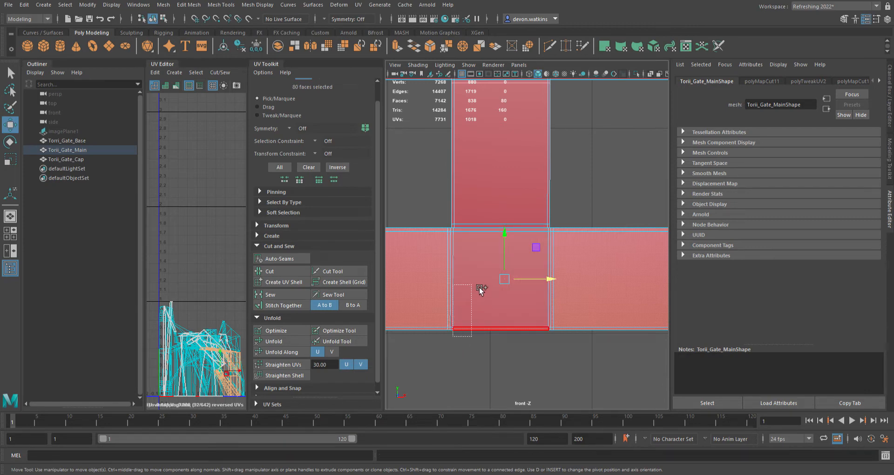
drag(554, 229, 554, 231)
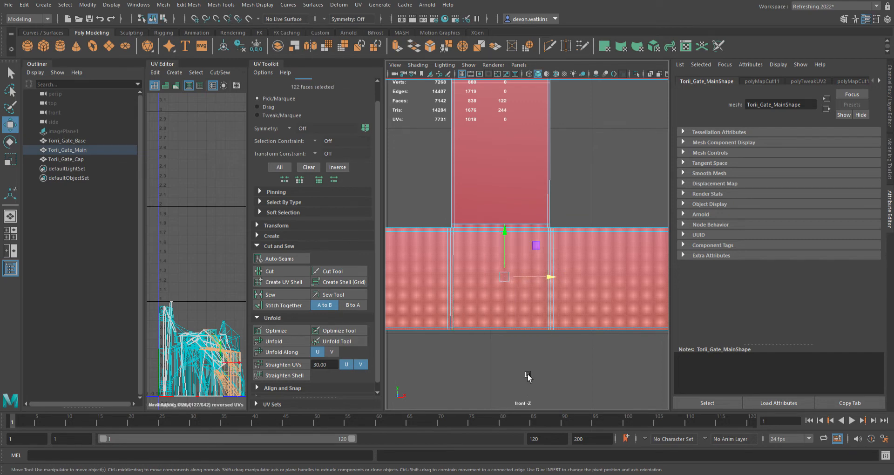
Return to the perspective view and deselect the stray thin faces at the base of the central post's side
key(space)
key(space)
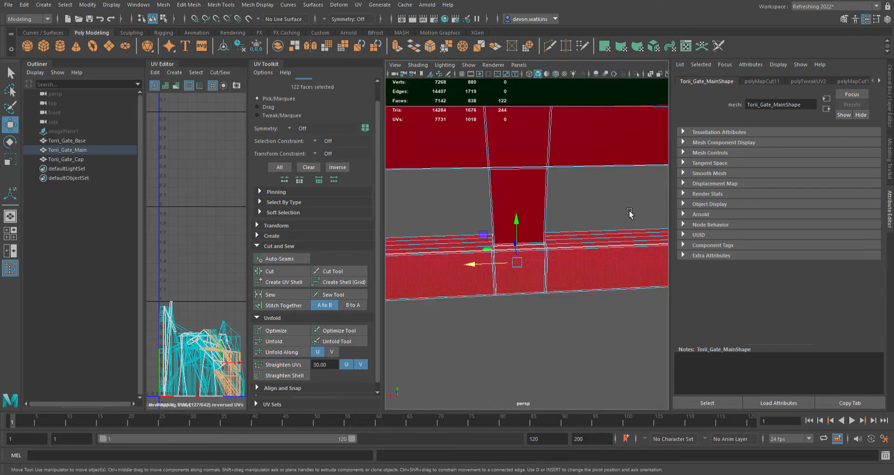
alt+drag(531, 334, 438, 330)
alt+right_drag(551, 334, 604, 321)
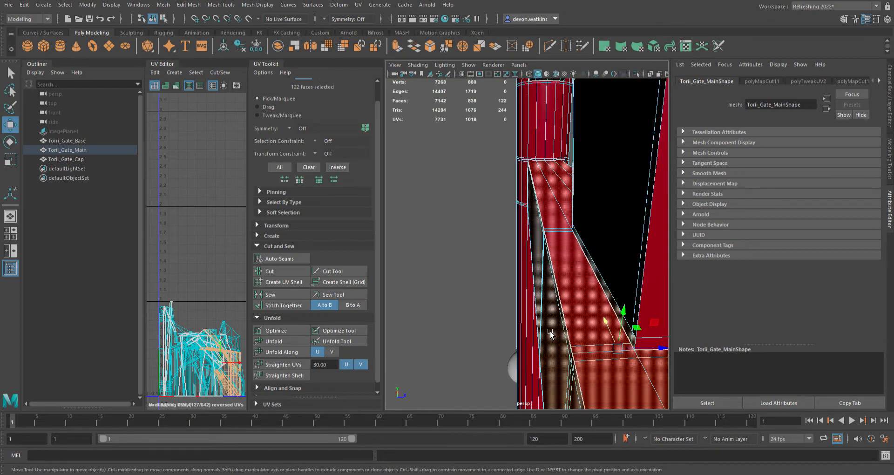
alt+middle_drag(571, 334, 534, 272)
alt+drag(534, 271, 652, 339)
alt+right_drag(536, 334, 579, 334)
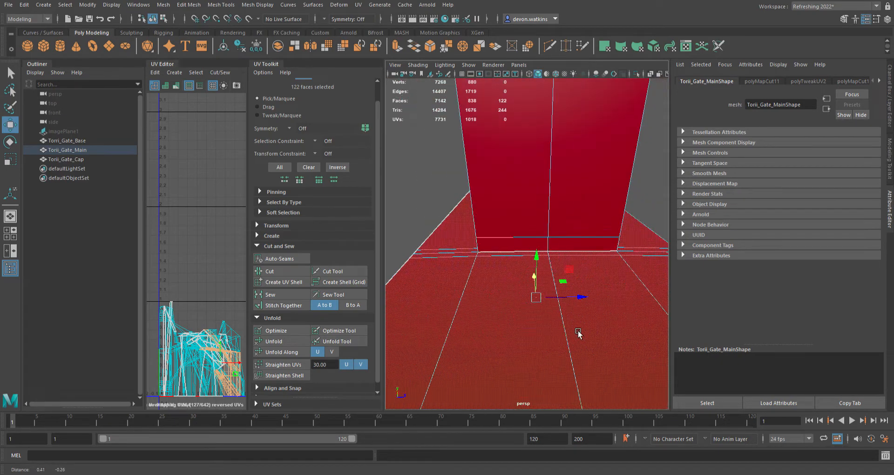
alt+middle_drag(558, 352, 580, 332)
alt+drag(580, 332, 567, 236)
ctrl+click(567, 236)
ctrl+click(562, 230)
Deselect the remaining stray thin faces around the other sides and corners of the central post's base
alt+drag(469, 242, 547, 237)
alt+right_drag(547, 237, 540, 248)
scroll(541, 244, down, 5)
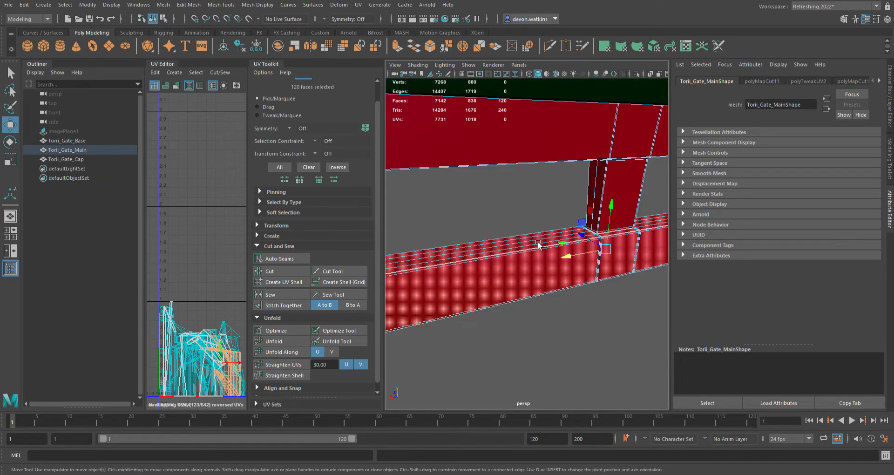
alt+middle_drag(540, 245, 509, 241)
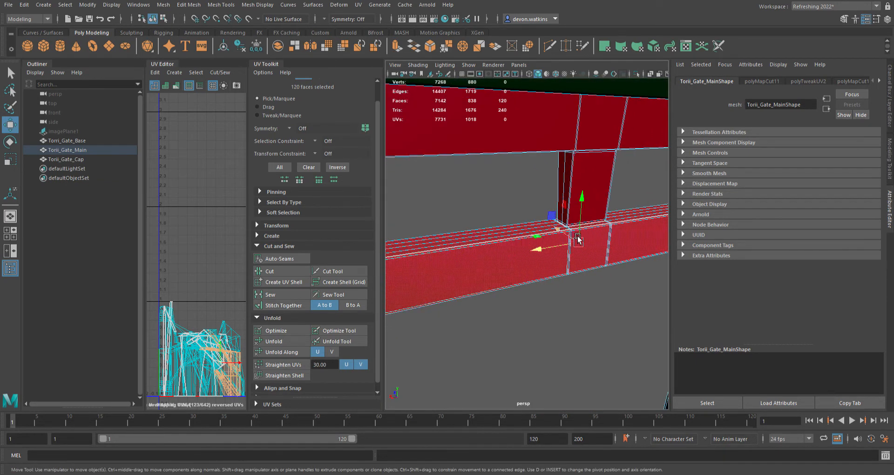
alt+middle_drag(577, 239, 532, 243)
alt+right_drag(517, 257, 553, 396)
ctrl+click(502, 172)
alt+drag(502, 191, 541, 198)
ctrl+click(545, 195)
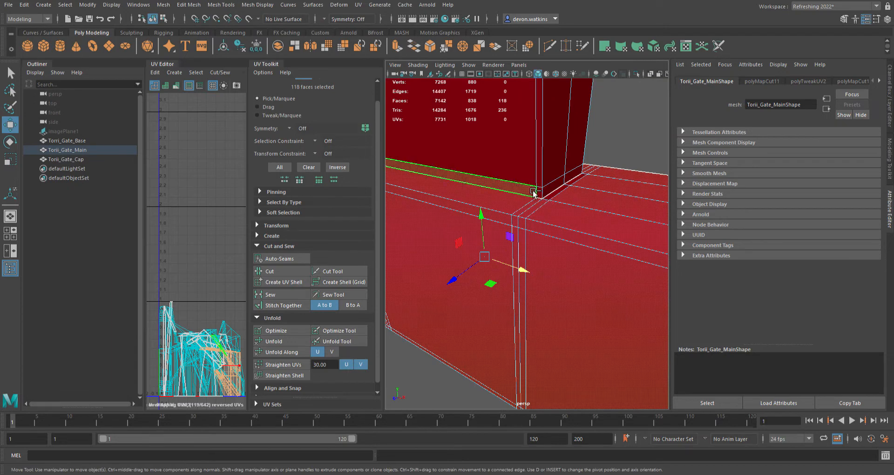
ctrl+click(531, 192)
alt+drag(459, 206, 566, 198)
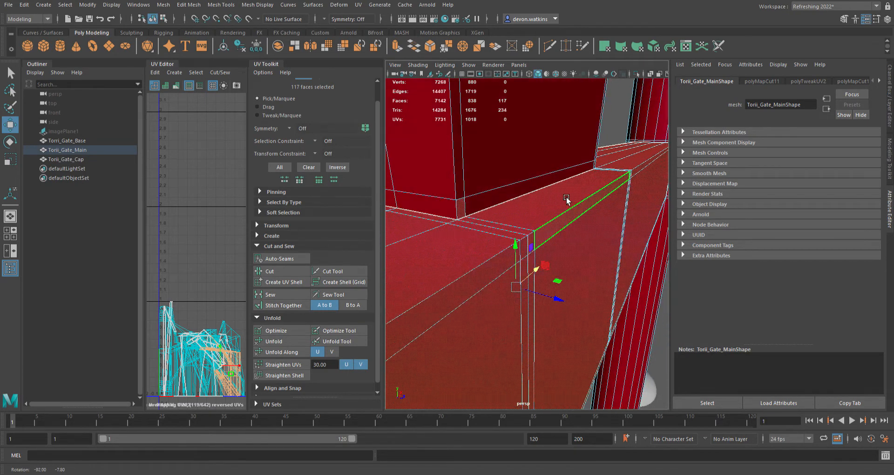
ctrl+click(475, 212)
Test-unfold the selected beam faces, move their UV shell clear of the layout to inspect the post junction, and undo the test
scroll(539, 205, down, 4)
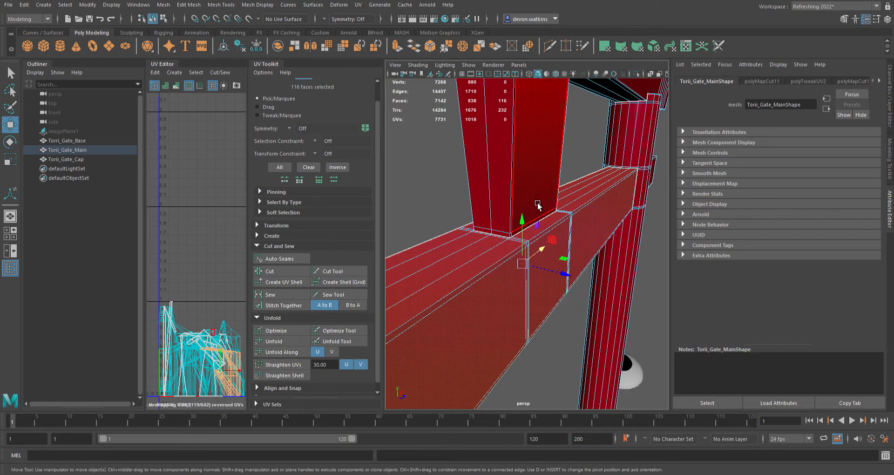
click(297, 344)
key(w)
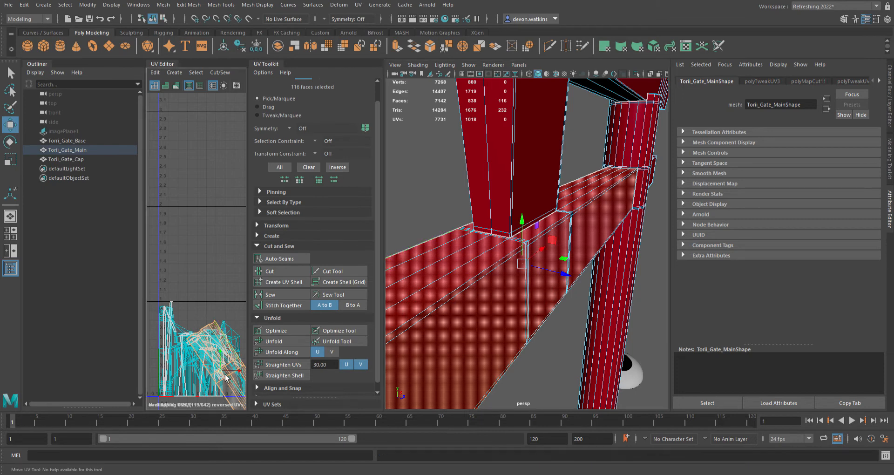
drag(227, 381, 191, 253)
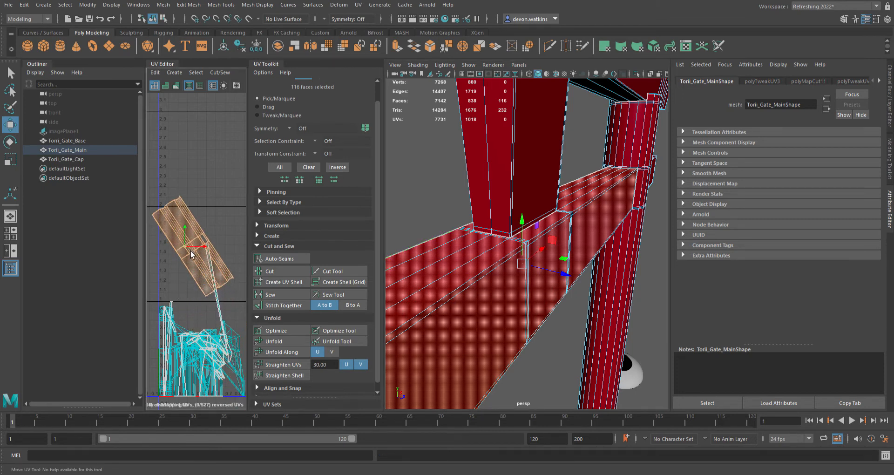
scroll(191, 253, up, 8)
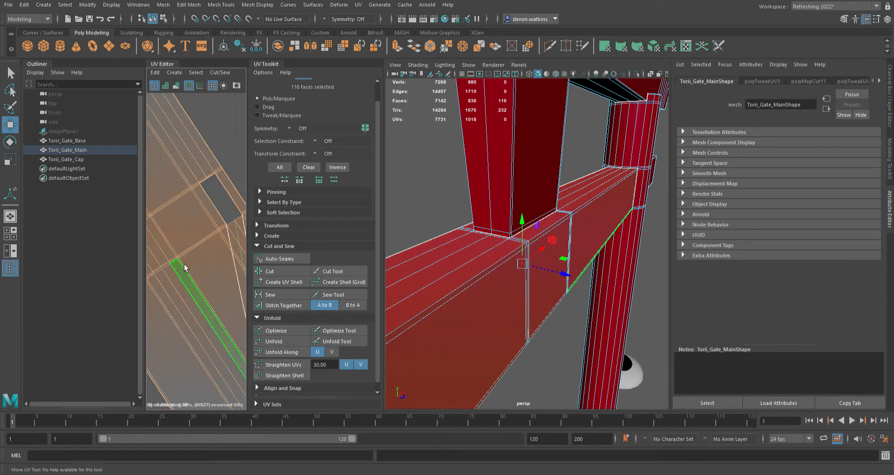
scroll(514, 276, up, 5)
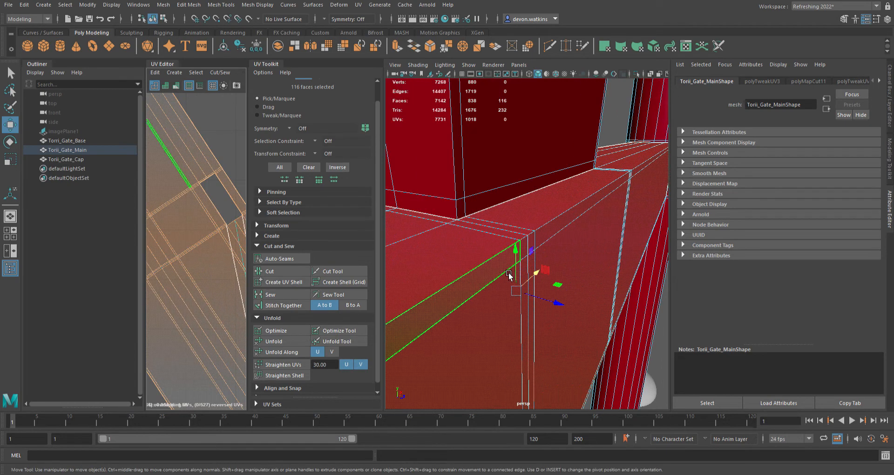
alt+drag(513, 278, 599, 253)
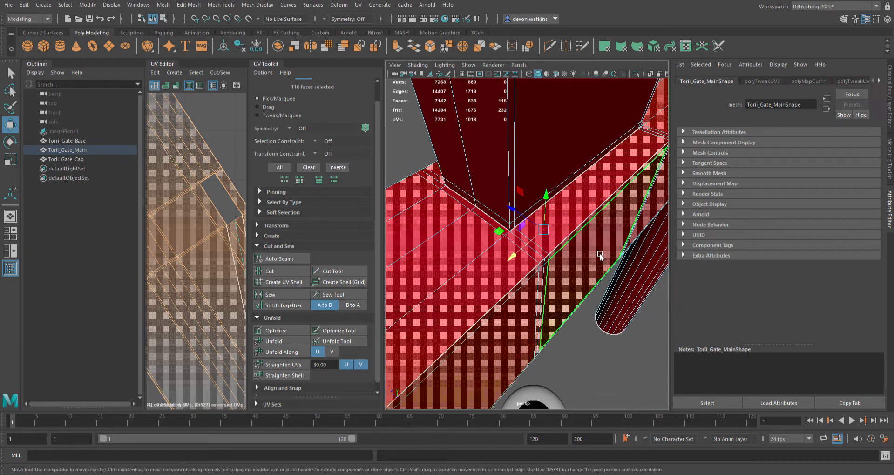
key(ctrl+z)
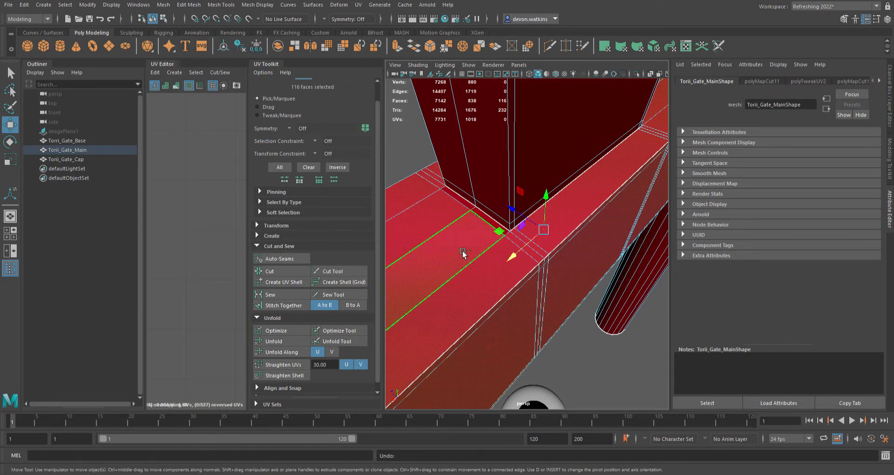
Add the missing thin beam faces at the foot of the central post to the selection and unfold its UVs
shift+click(493, 222)
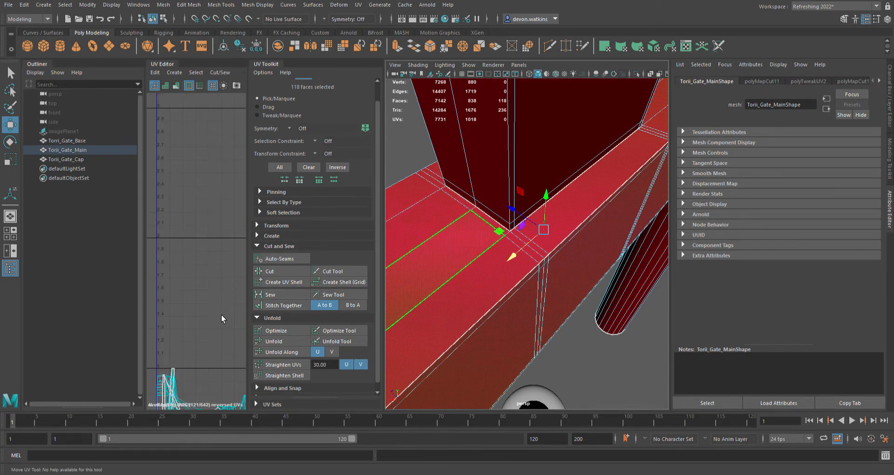
click(279, 352)
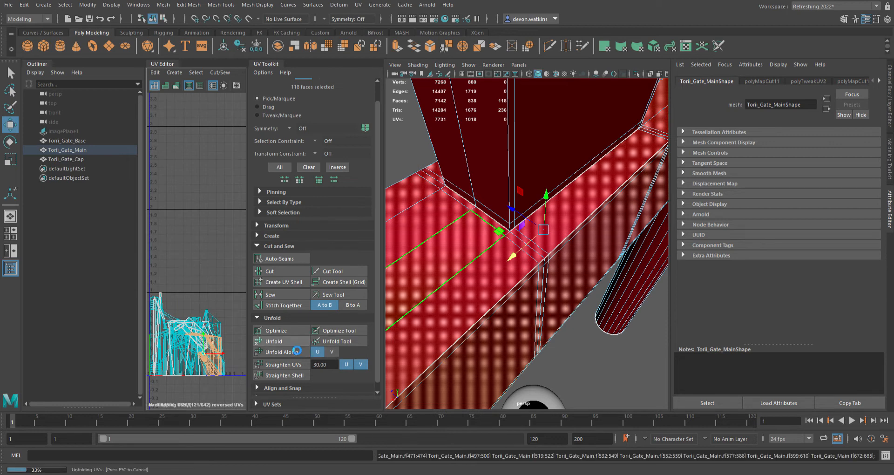
scroll(163, 331, up, 10)
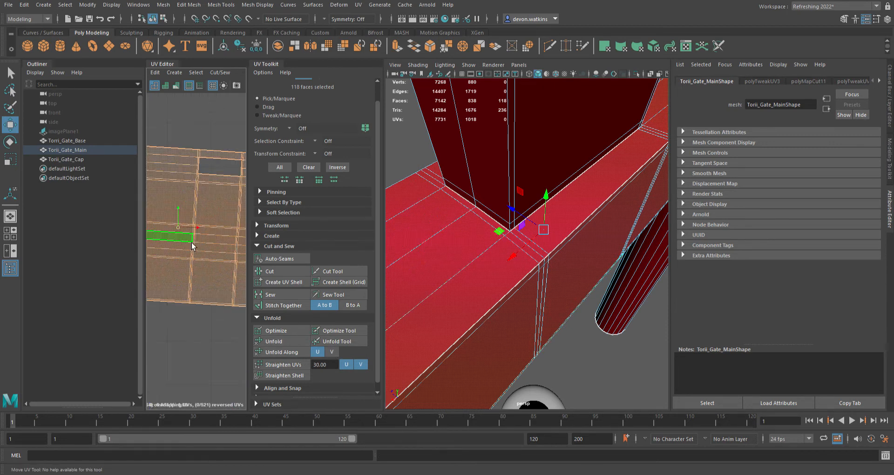
Inspect the test-unfolded beam shell around the post junction, undo the unfold, and clear the face selection
scroll(170, 265, up, 5)
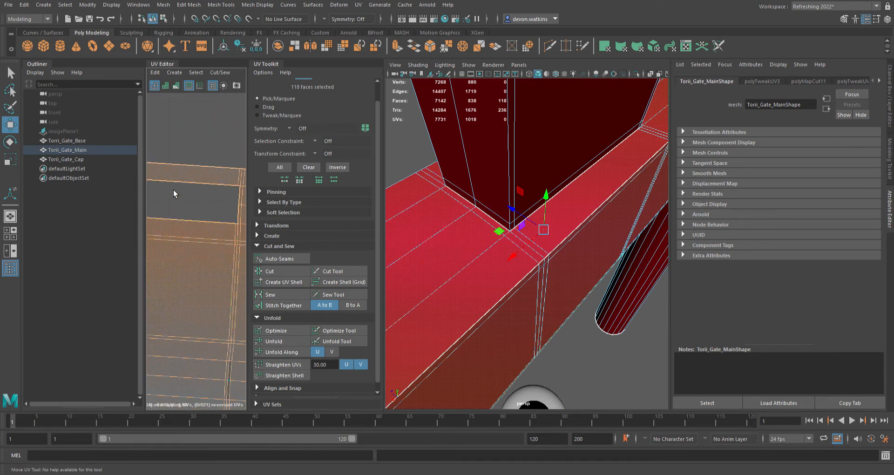
scroll(495, 185, down, 3)
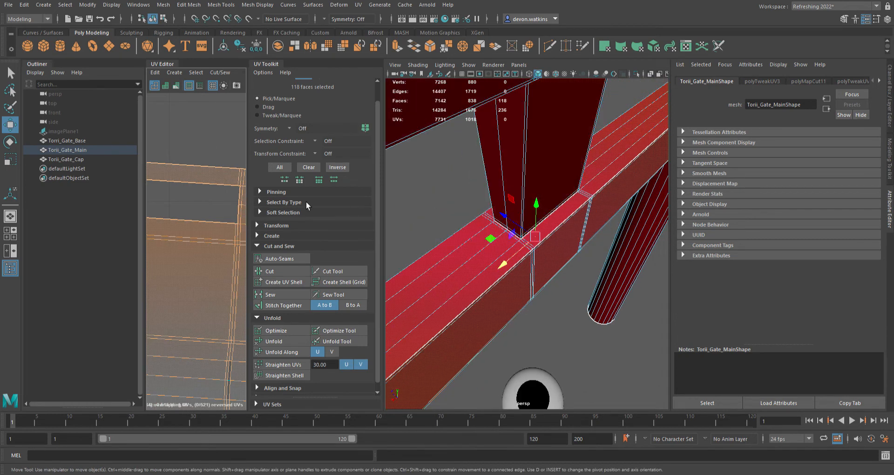
key(ctrl+z)
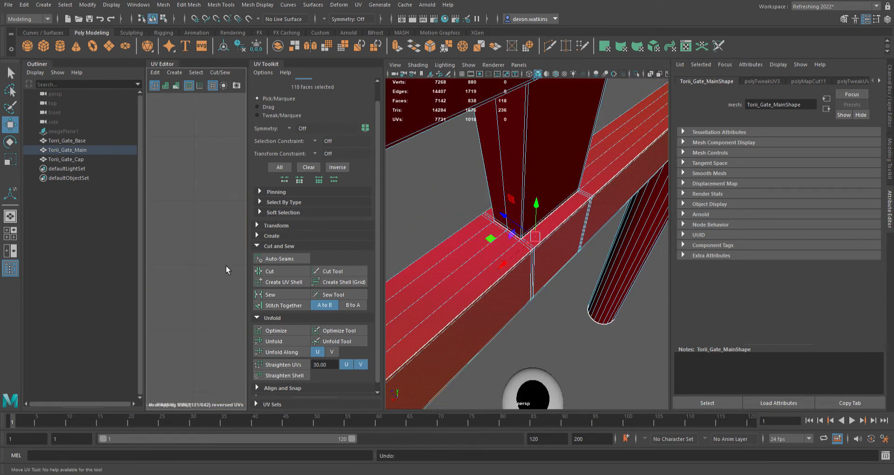
scroll(470, 289, up, 3)
scroll(470, 289, down, 7)
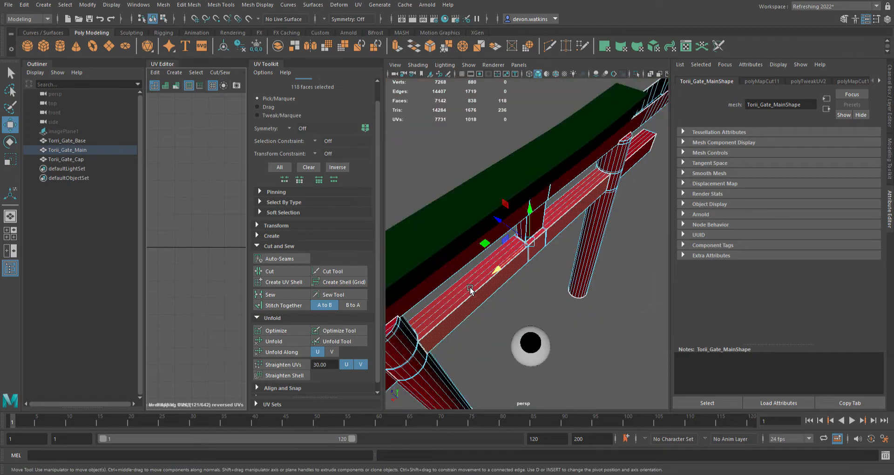
click(529, 317)
Select the upper long edge along one side of the lower beam's protruding end, from the post to the beam tip
alt+drag(529, 315, 509, 311)
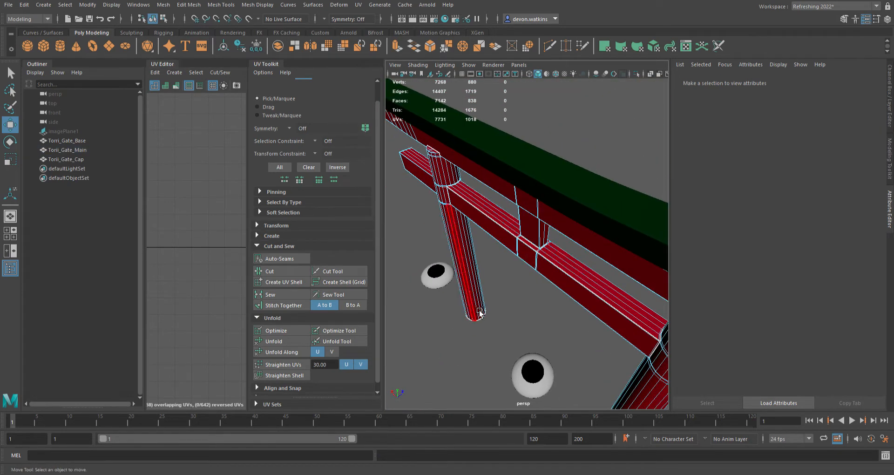
key(4)
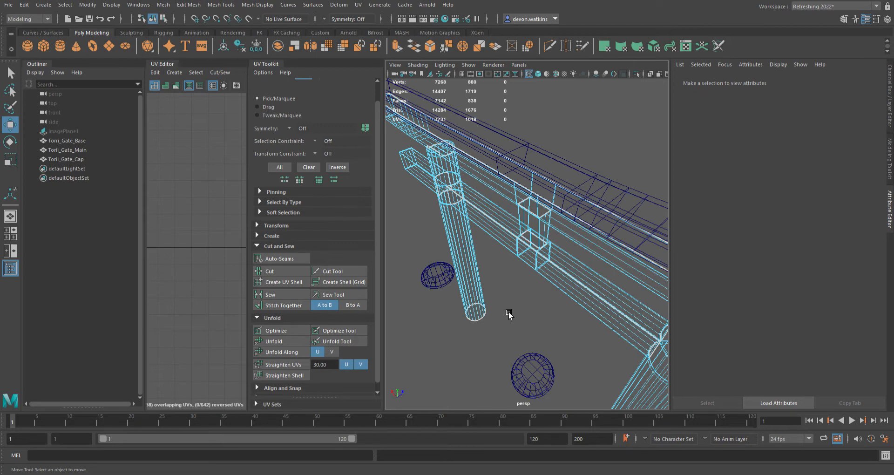
key(5)
alt+middle_drag(565, 308, 511, 272)
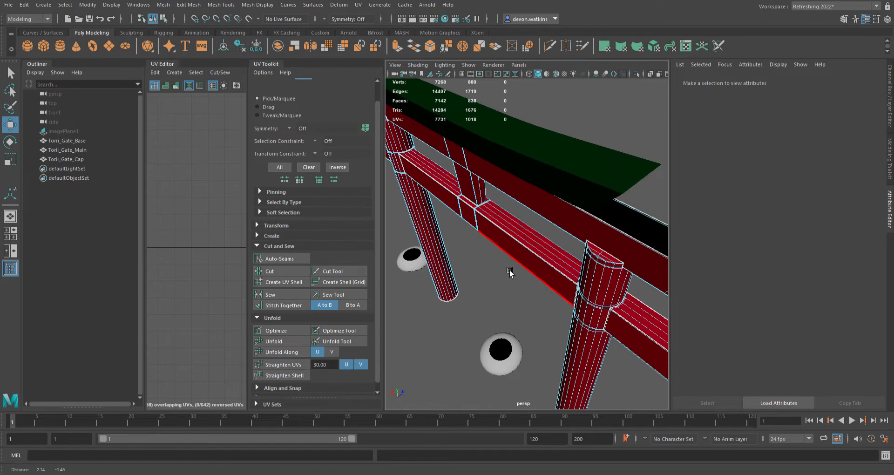
alt+right_drag(565, 295, 519, 292)
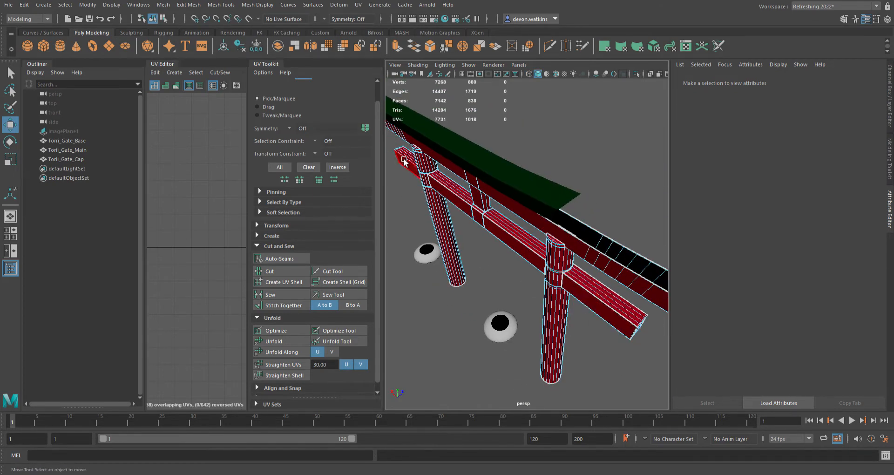
alt+drag(617, 321, 447, 299)
alt+middle_drag(446, 300, 563, 265)
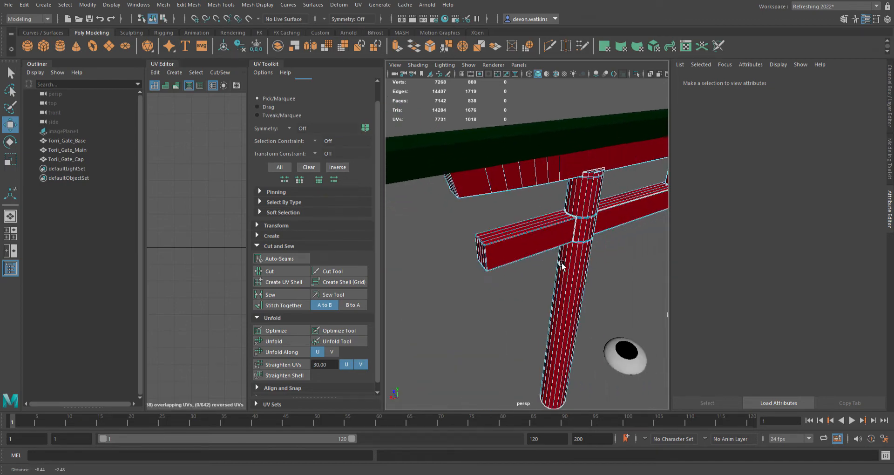
scroll(559, 267, up, 4)
alt+drag(451, 283, 476, 283)
scroll(488, 287, up, 5)
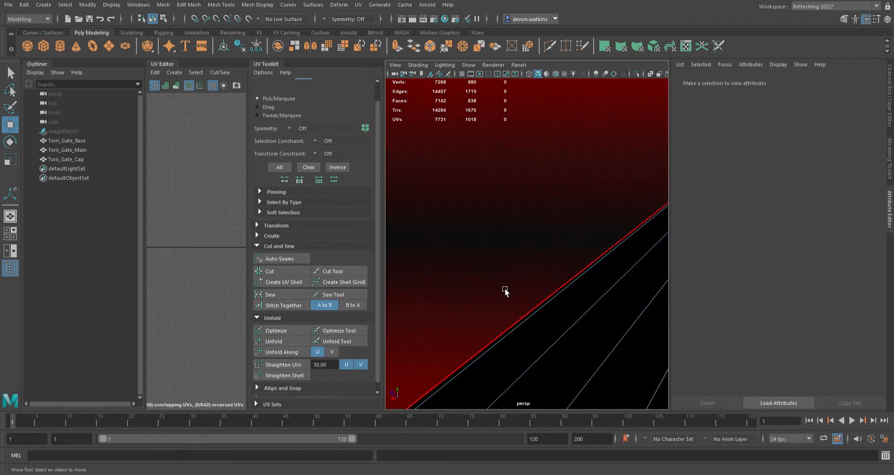
scroll(513, 293, down, 5)
mouse_move(514, 293)
alt+right_down()
mouse_move(519, 271)
mouse_move(516, 336)
mouse_move(509, 290)
alt+right_up()
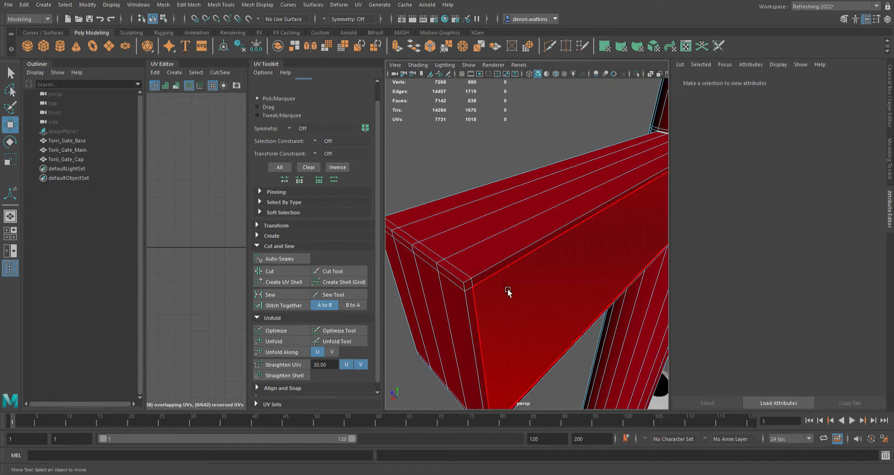
double_click(498, 276)
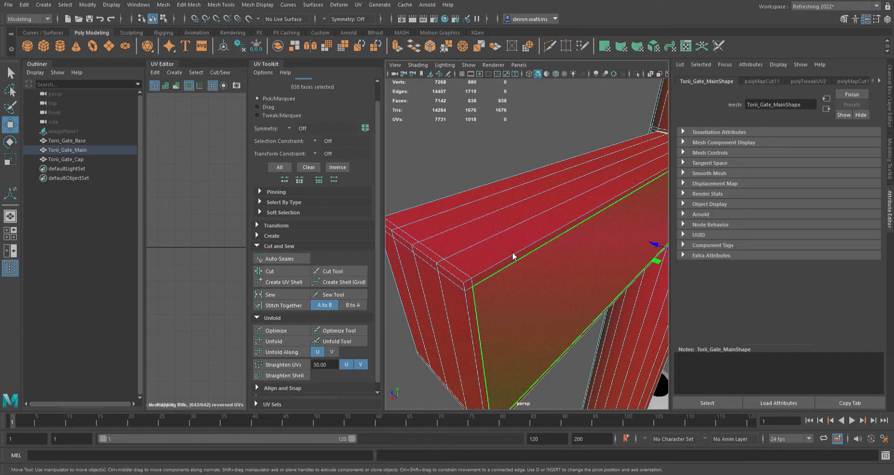
key(F10)
click(508, 268)
double_click(504, 266)
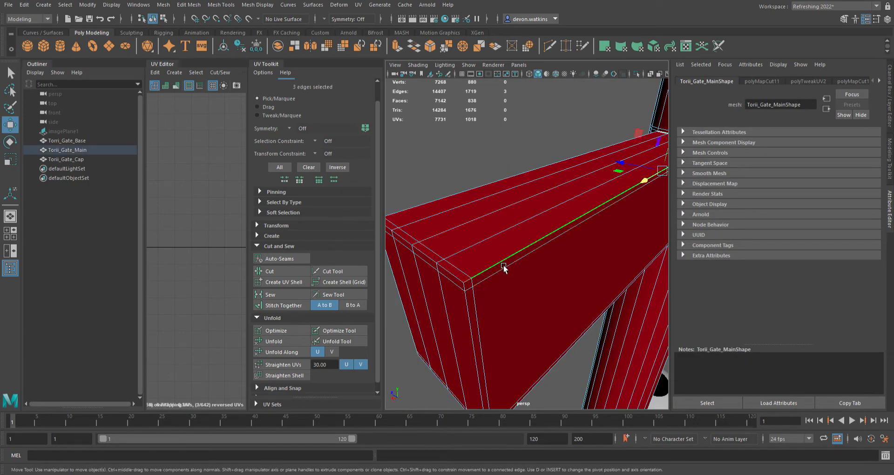
Add the matching upper long edge on the opposite side of the protruding beam end to the selection
alt+drag(501, 300, 533, 303)
alt+middle_drag(532, 303, 443, 315)
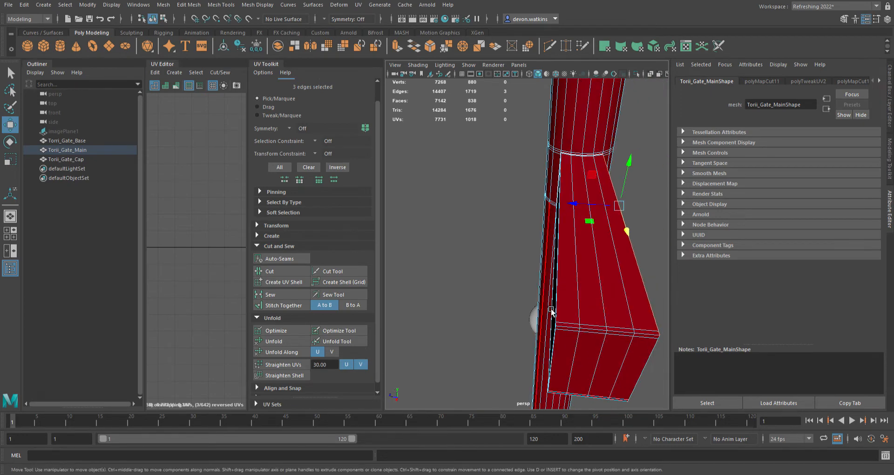
shift+double_click(573, 304)
Add the two vertical corner edges of the beam's end face to the selection and cut all selected edges as UV seams
key(f)
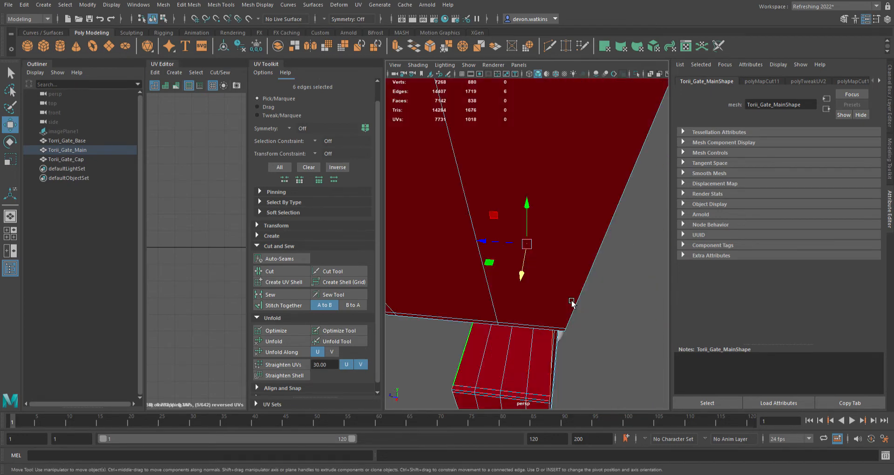
alt+right_drag(572, 303, 611, 257)
scroll(560, 281, down, 3)
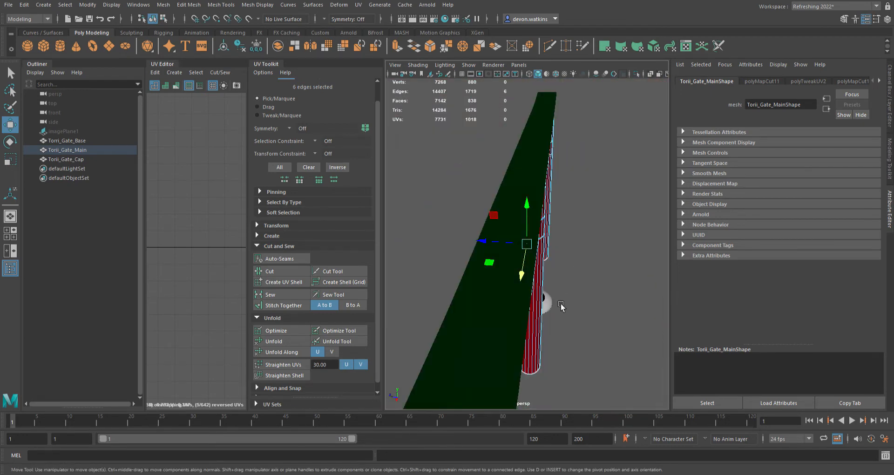
alt+drag(561, 306, 533, 307)
scroll(533, 306, up, 3)
scroll(536, 309, up, 3)
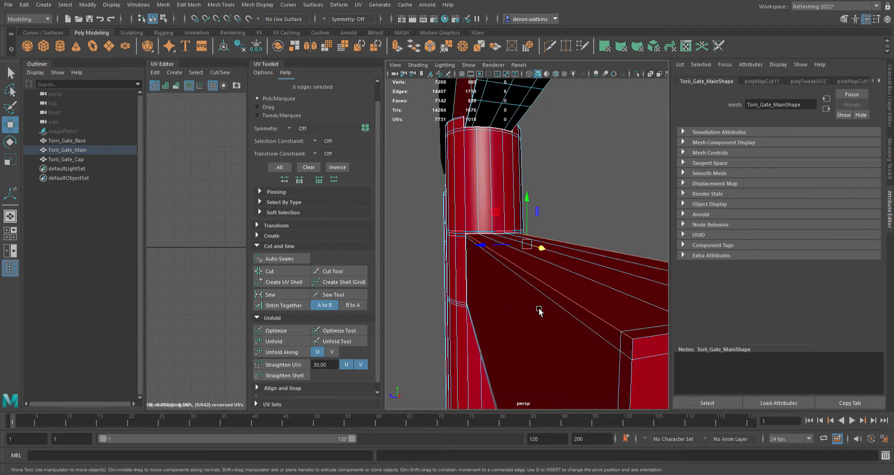
scroll(588, 346, down, 3)
shift+double_click(575, 320)
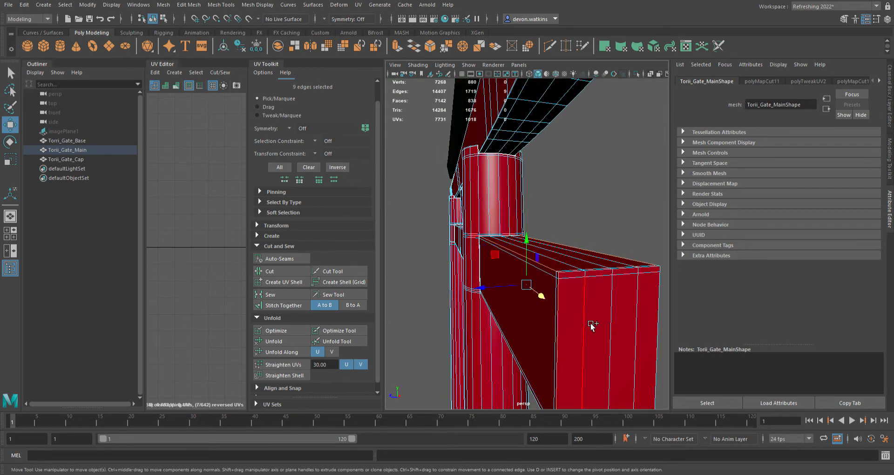
alt+drag(593, 325, 468, 326)
shift+double_click(460, 325)
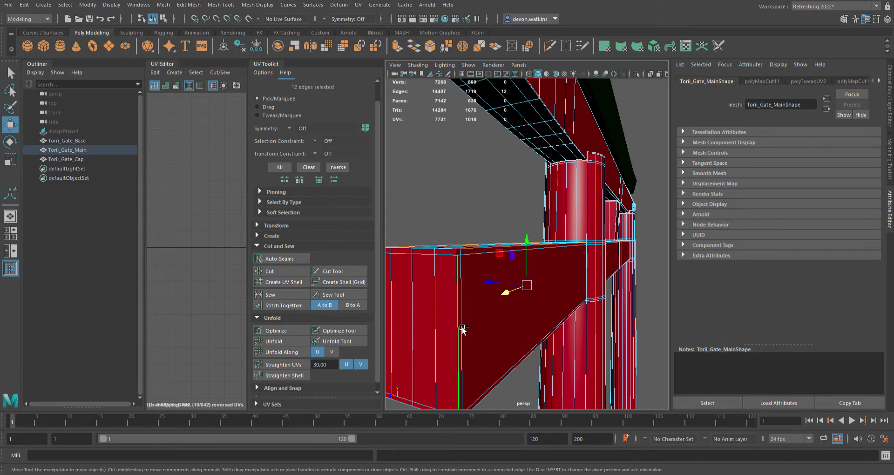
click(275, 271)
Examine the new seams on the protruding beam end and its junction with the post, in shaded and wireframe display
alt+drag(445, 209, 545, 247)
scroll(432, 249, down, 4)
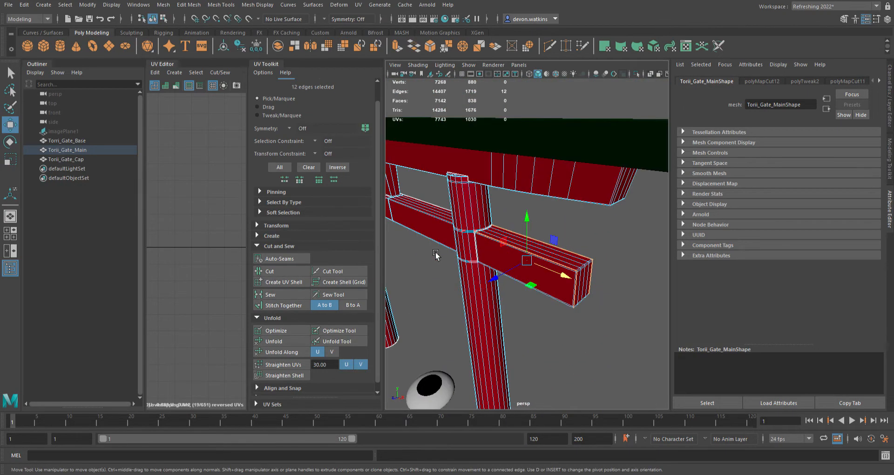
alt+middle_drag(475, 266, 564, 270)
key(f)
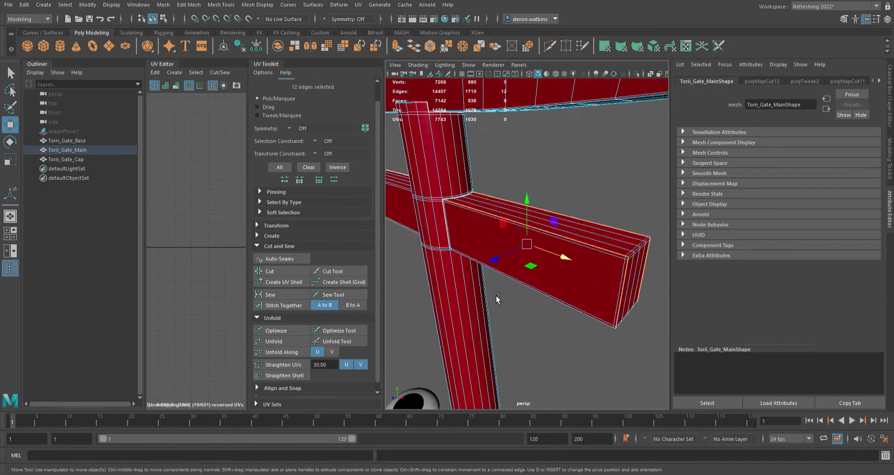
mouse_move(495, 299)
alt+mouse_down()
mouse_move(448, 306)
mouse_move(439, 323)
mouse_move(506, 322)
mouse_move(433, 308)
mouse_move(447, 313)
alt+mouse_up()
key(4)
alt+right_drag(447, 313, 468, 320)
alt+middle_drag(467, 318, 366, 281)
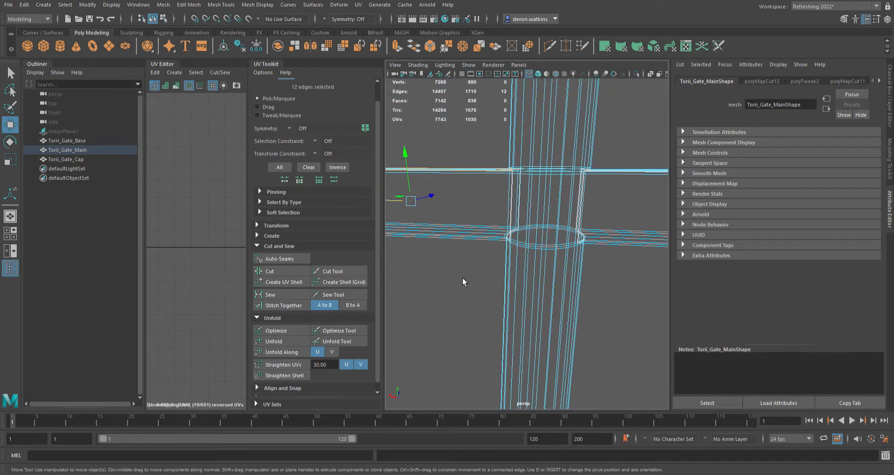
scroll(484, 279, up, 4)
alt+middle_drag(493, 263, 571, 401)
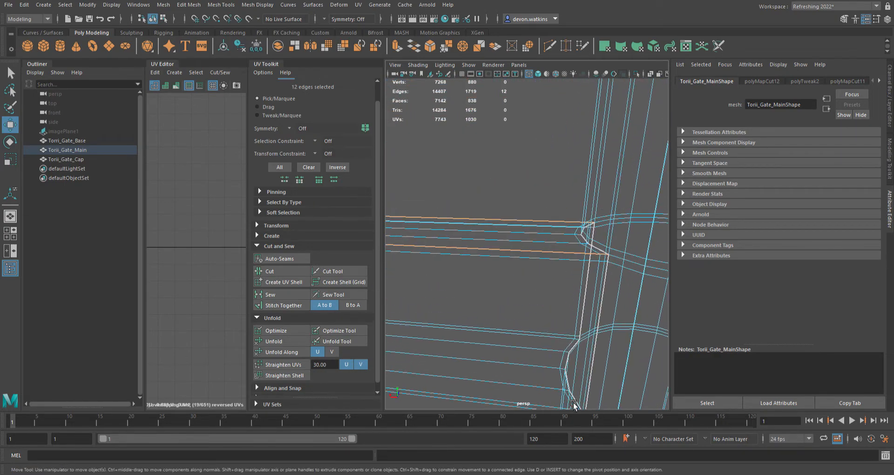
alt+drag(496, 289, 545, 300)
scroll(545, 300, down, 5)
scroll(544, 300, down, 3)
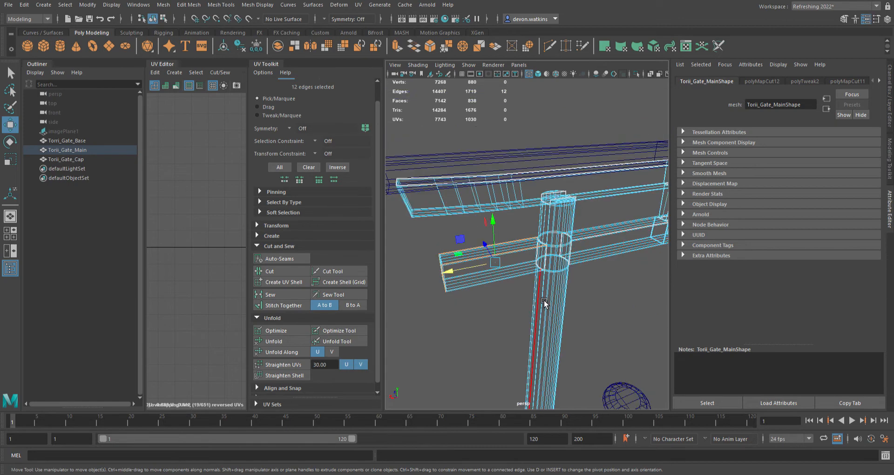
Clear the edge selection and examine the seams along the beams and posts of the whole gate in wireframe and shaded display
click(500, 310)
alt+drag(644, 317, 587, 305)
alt+middle_drag(619, 341, 388, 267)
alt+middle_drag(640, 285, 561, 298)
scroll(561, 298, down, 6)
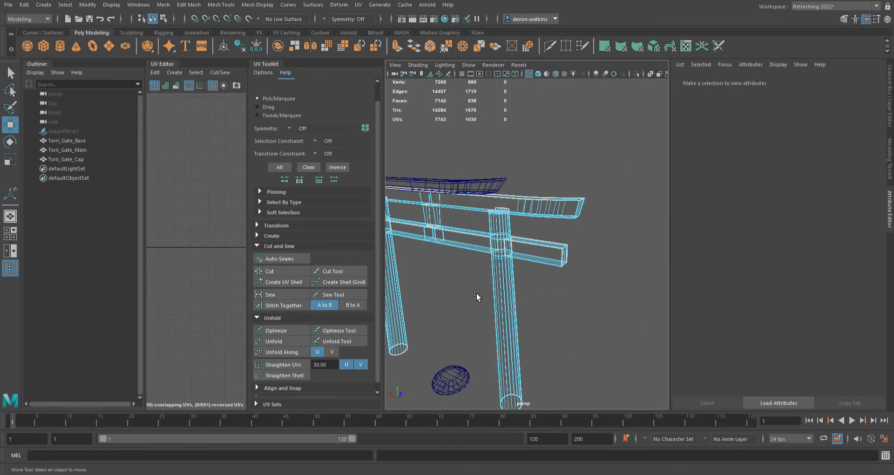
alt+middle_drag(476, 294, 548, 293)
alt+drag(481, 274, 504, 250)
scroll(512, 246, up, 2)
scroll(533, 230, up, 2)
scroll(485, 294, up, 5)
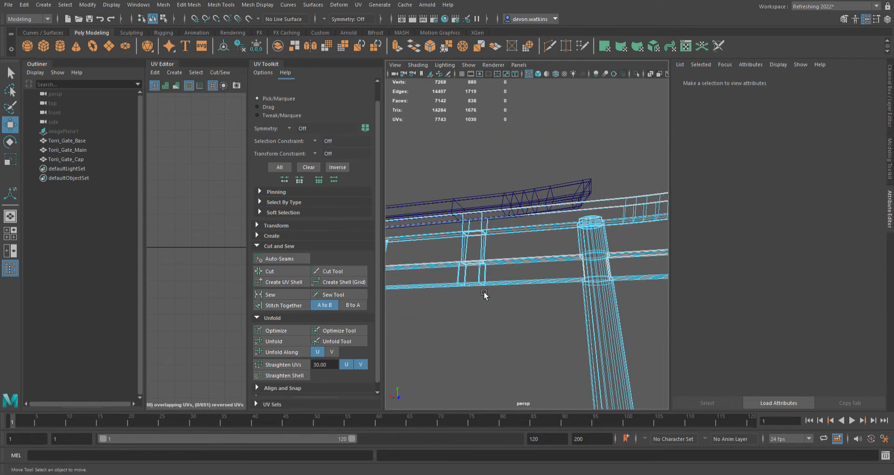
key(5)
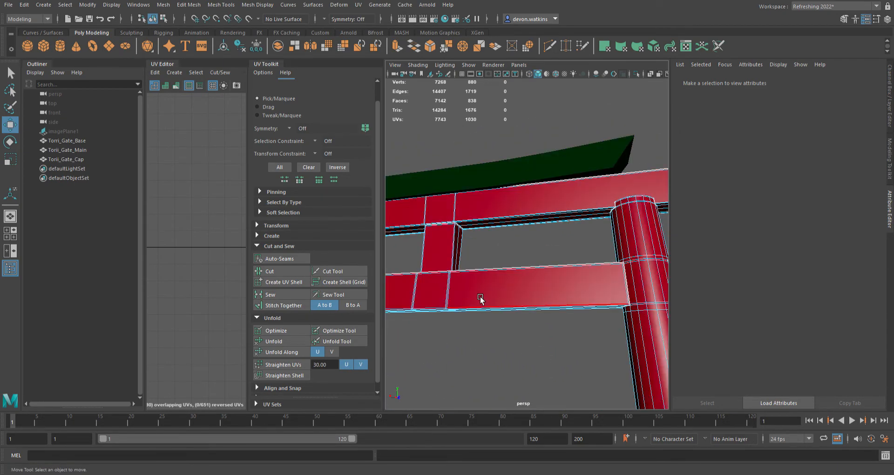
scroll(480, 298, down, 7)
alt+drag(505, 313, 498, 341)
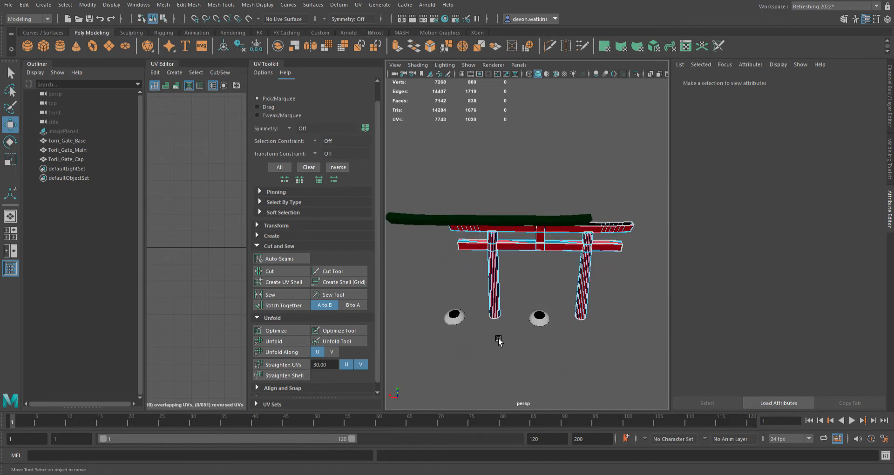
Shift the main gate mesh about 3.48 units along X, and reset its Translate X to 0
click(548, 240)
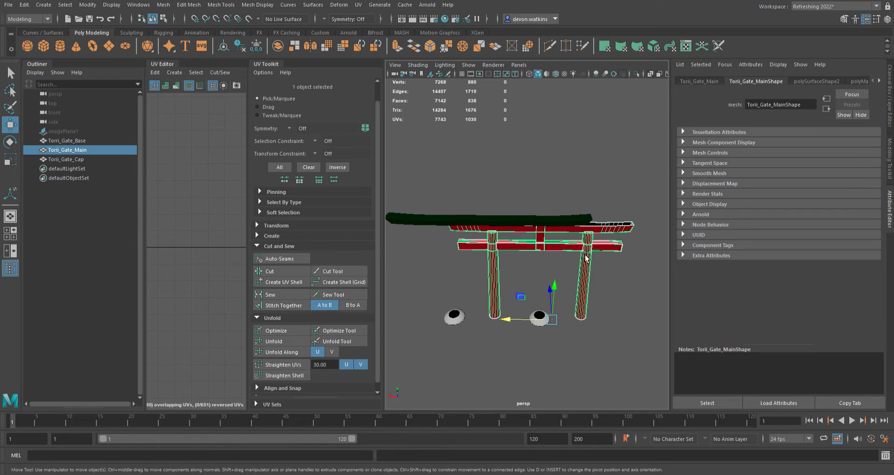
key(ctrl+a)
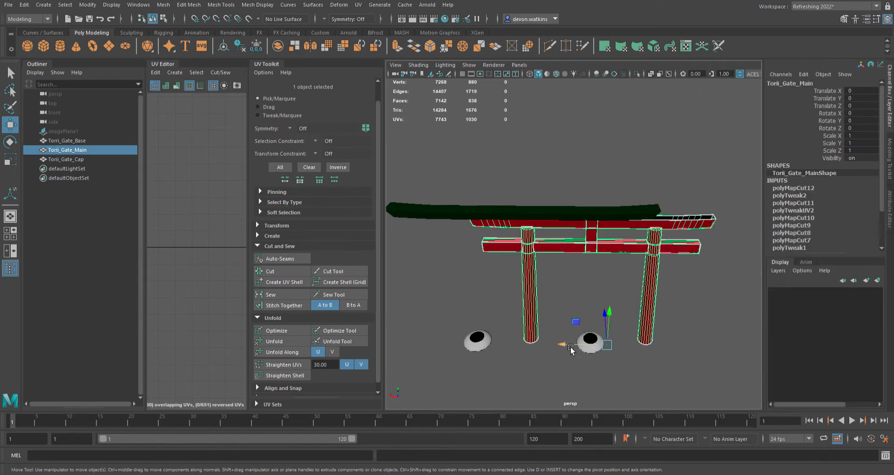
drag(572, 350, 546, 350)
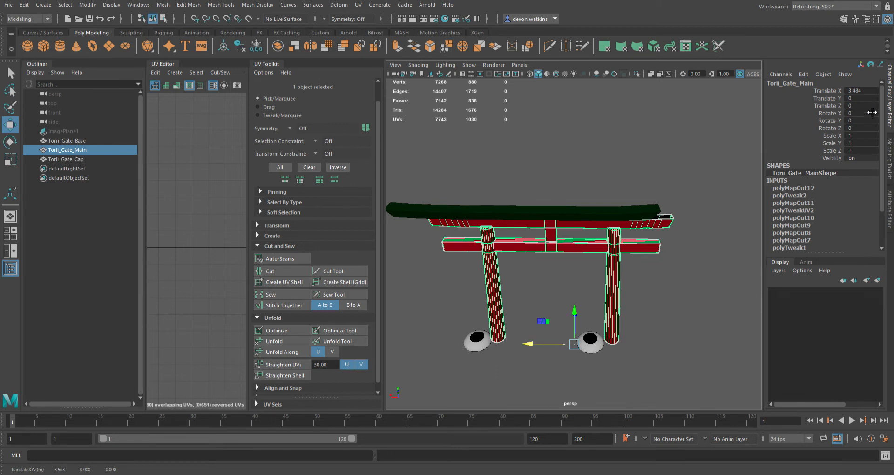
click(861, 90)
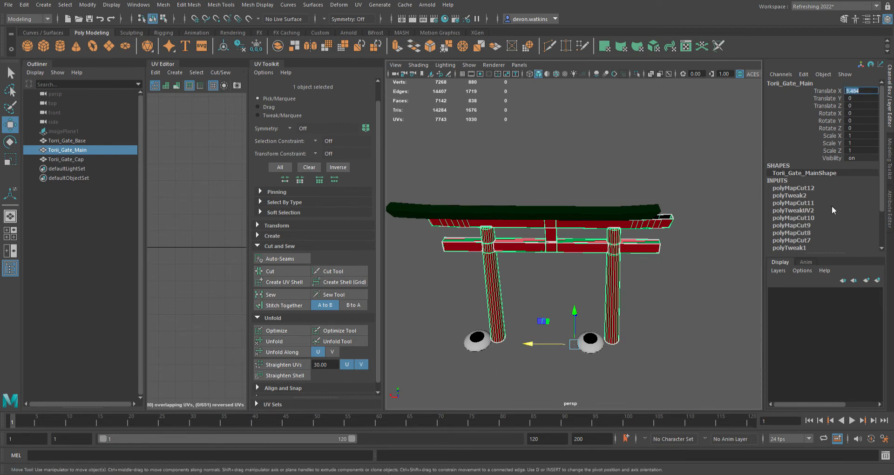
text(0)
key(Return)
Check the transform values of the gate base and cap objects, and reselect the main gate mesh
click(604, 360)
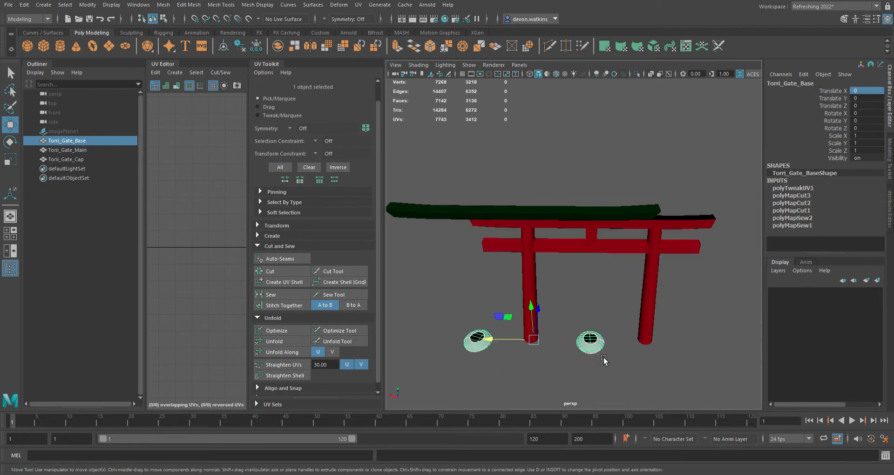
click(575, 219)
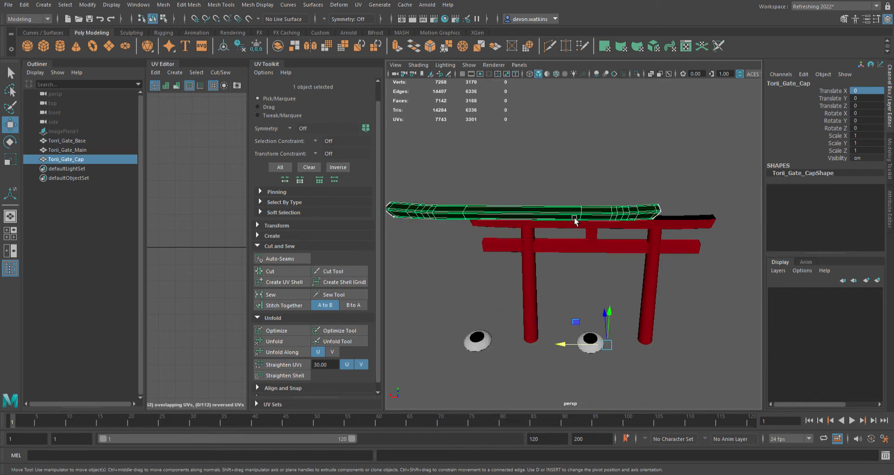
click(623, 250)
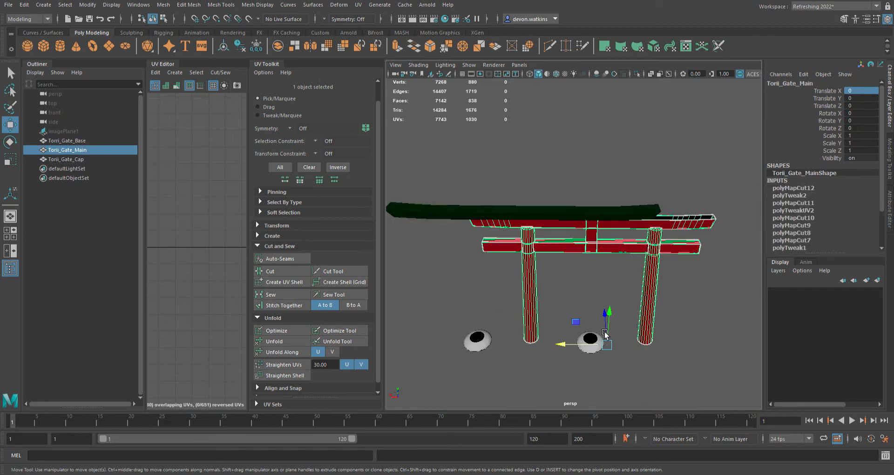
Move the main gate mesh along X to a Translate X of 4.921, bringing its posts over the base rings
key(x)
drag(595, 347, 563, 348)
alt+middle_drag(542, 383, 598, 325)
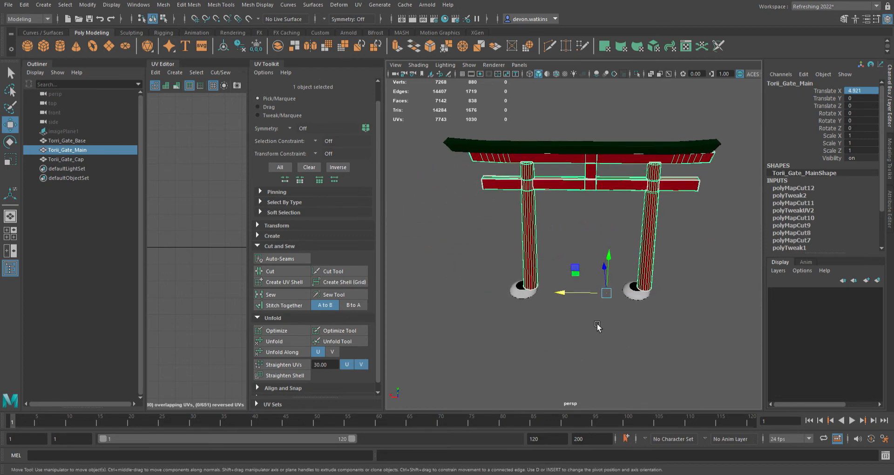
key(space)
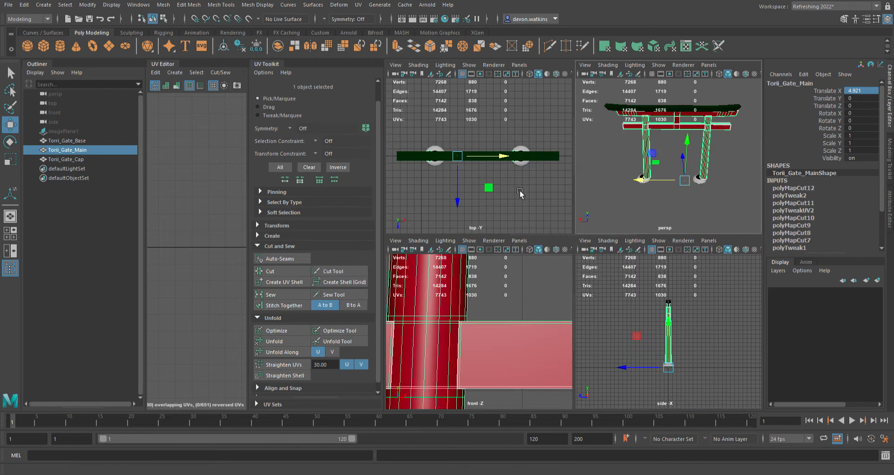
key(space)
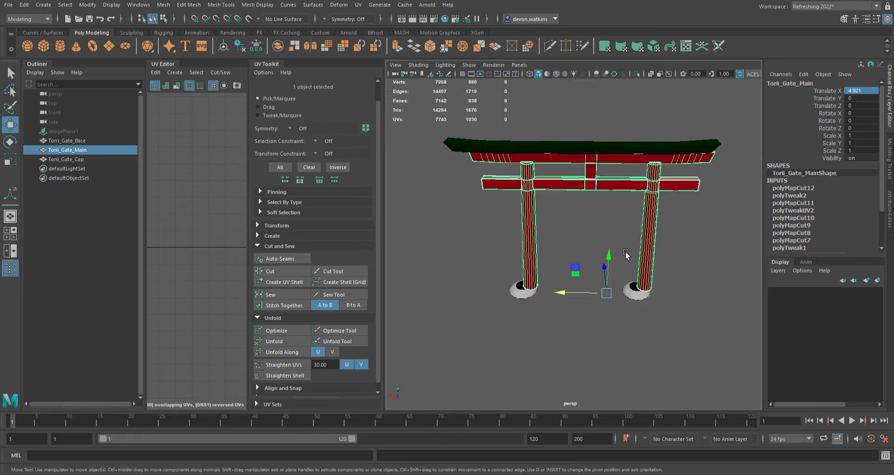
Shift the main gate mesh further along X to a Translate X of 5.744, fitting the posts into the base rings
scroll(602, 294, up, 5)
alt+middle_drag(531, 391, 586, 335)
scroll(586, 335, up, 2)
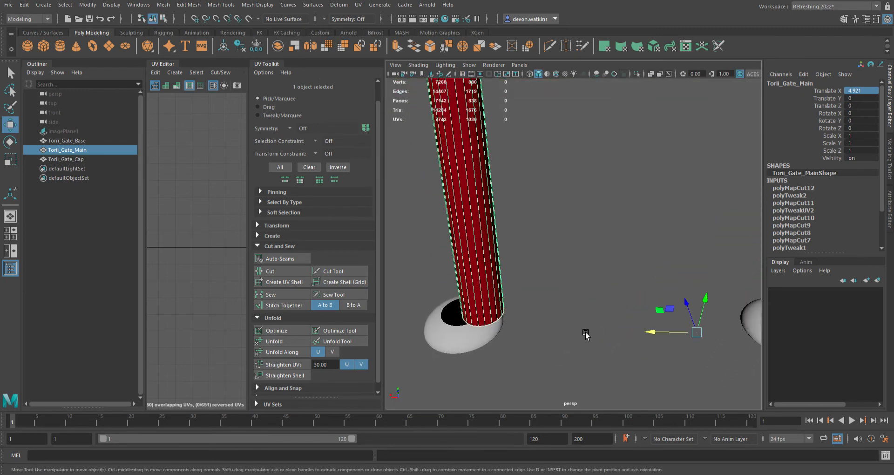
alt+middle_drag(580, 379, 602, 341)
scroll(602, 342, up, 2)
drag(684, 341, 656, 335)
scroll(619, 285, down, 3)
Check from several angles how both posts sit in the base rings
click(600, 339)
alt+drag(600, 340, 531, 324)
click(470, 289)
scroll(520, 315, down, 5)
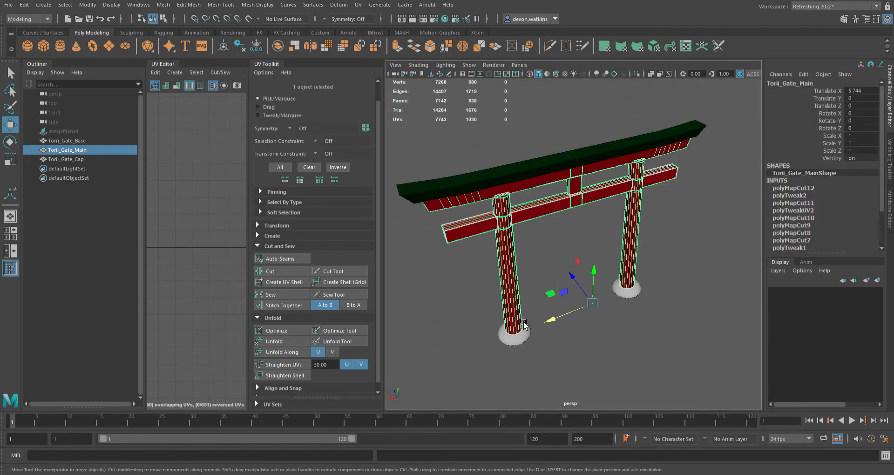
scroll(529, 365, up, 3)
click(538, 333)
alt+drag(539, 334, 654, 320)
click(619, 181)
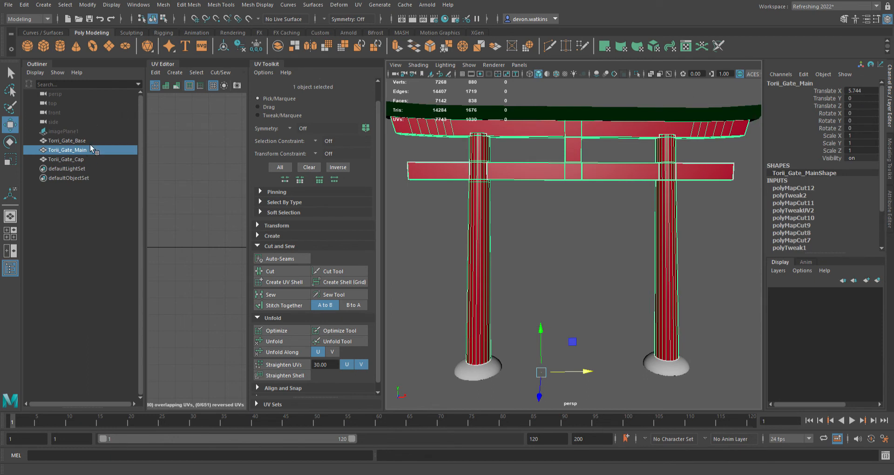
Select the gate base, main and cap objects, delete their construction history and freeze their transformations
click(66, 160)
shift+click(66, 141)
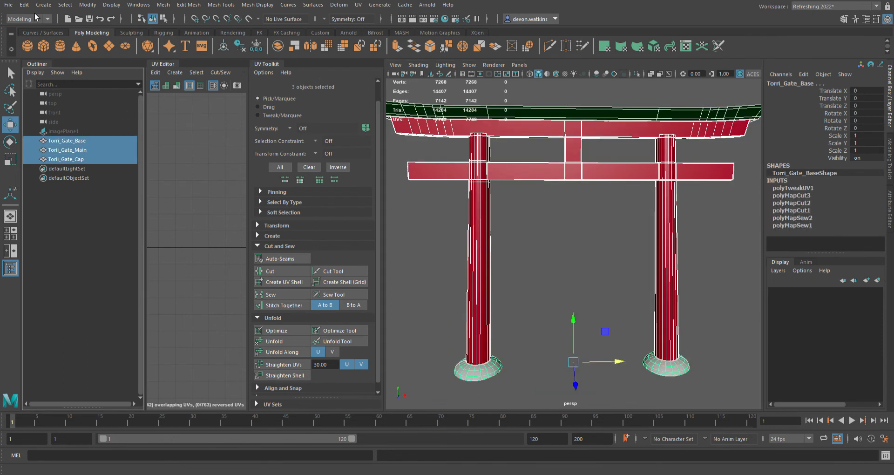
click(183, 125)
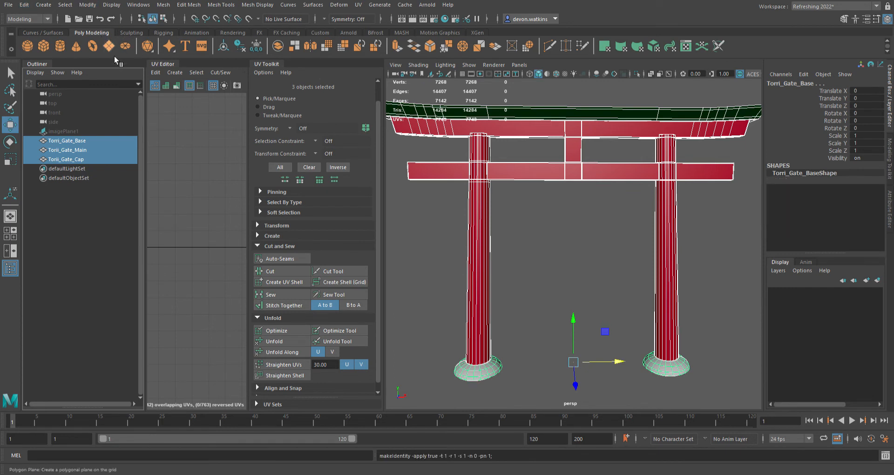
click(425, 261)
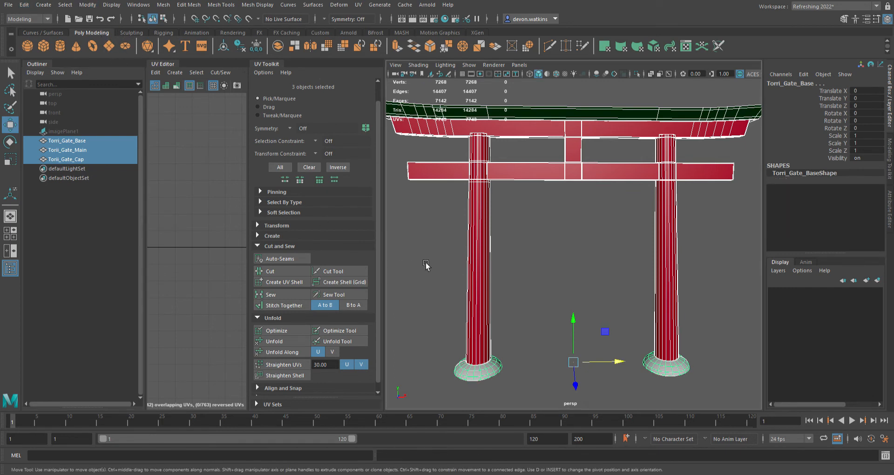
Check the transform values of the cap, main and base objects, and clear the selection
click(74, 159)
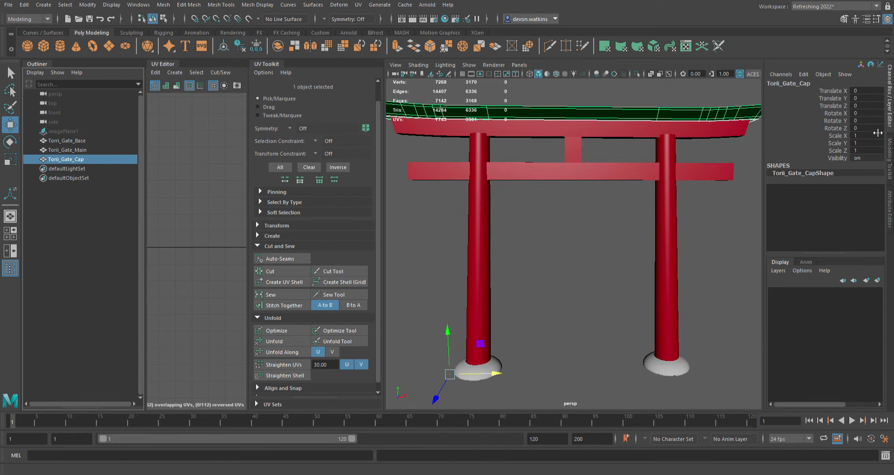
click(92, 150)
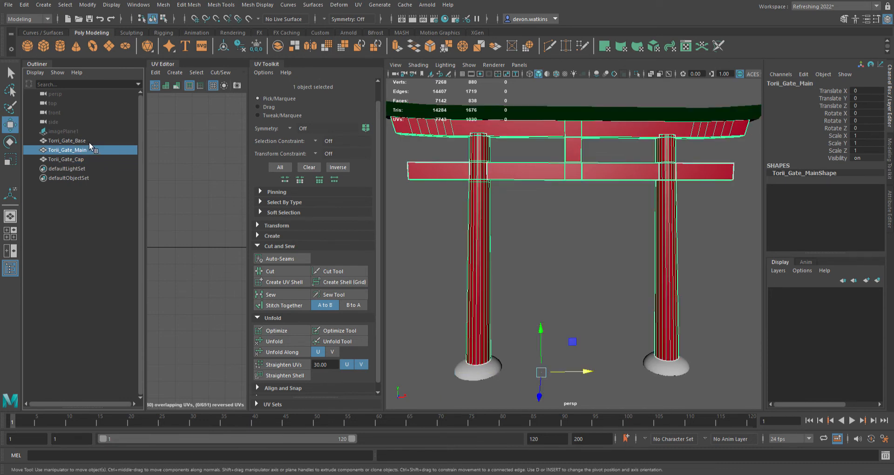
click(88, 142)
click(534, 289)
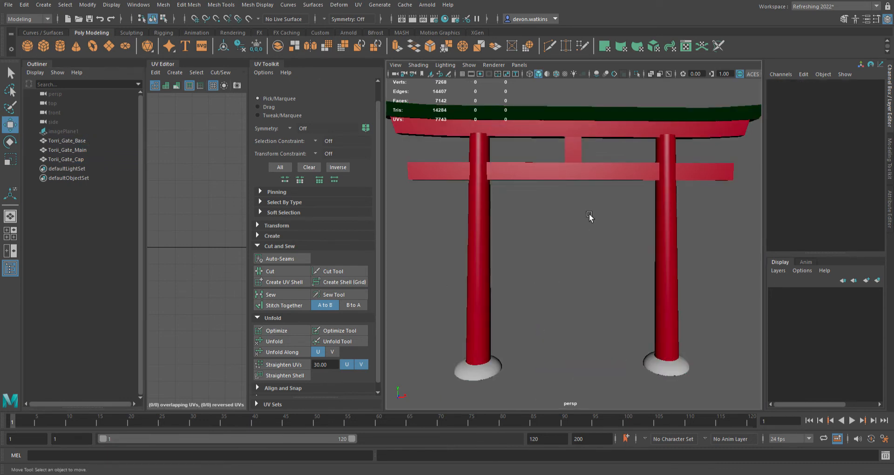
click(580, 171)
alt+drag(543, 239, 598, 267)
click(565, 264)
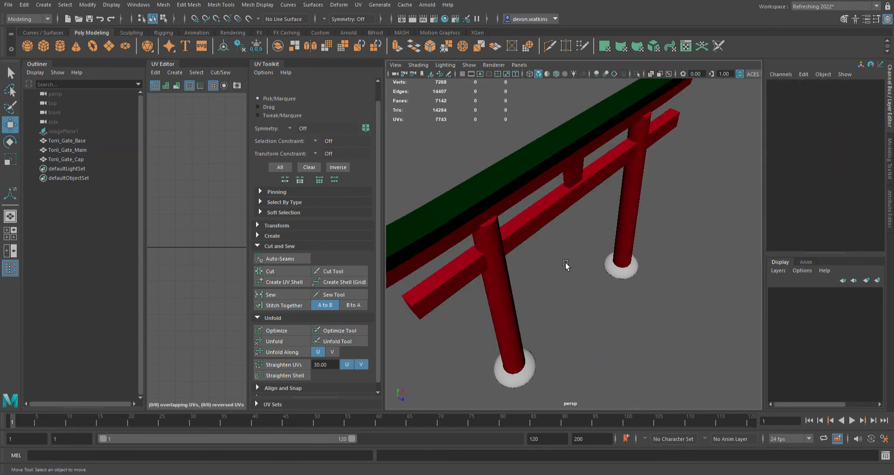
Display the main gate mesh's edges and examine the seams on the posts, crossbeams and centre strut in wireframe and shaded display
click(547, 230)
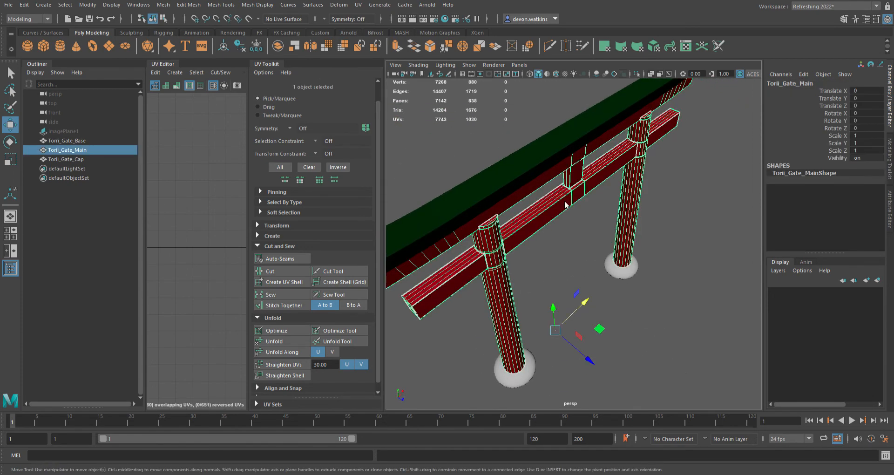
click(571, 250)
key(4)
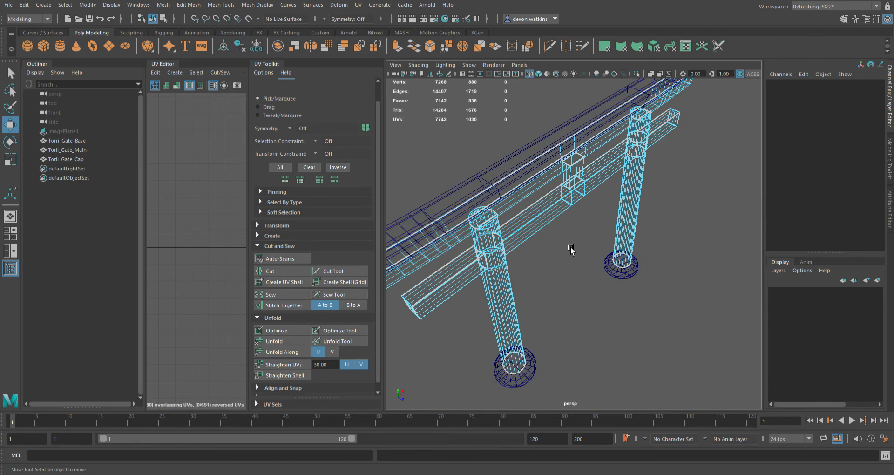
key(5)
alt+drag(570, 266, 578, 255)
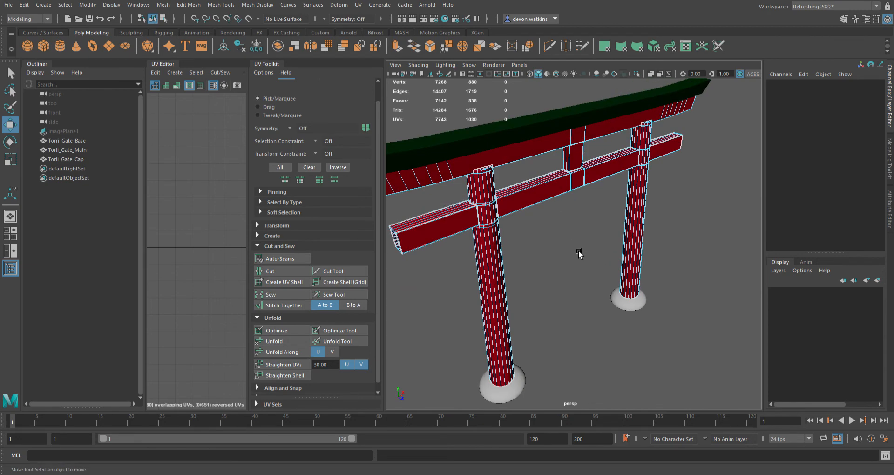
scroll(580, 265, up, 3)
alt+drag(523, 209, 503, 278)
alt+drag(724, 232, 659, 239)
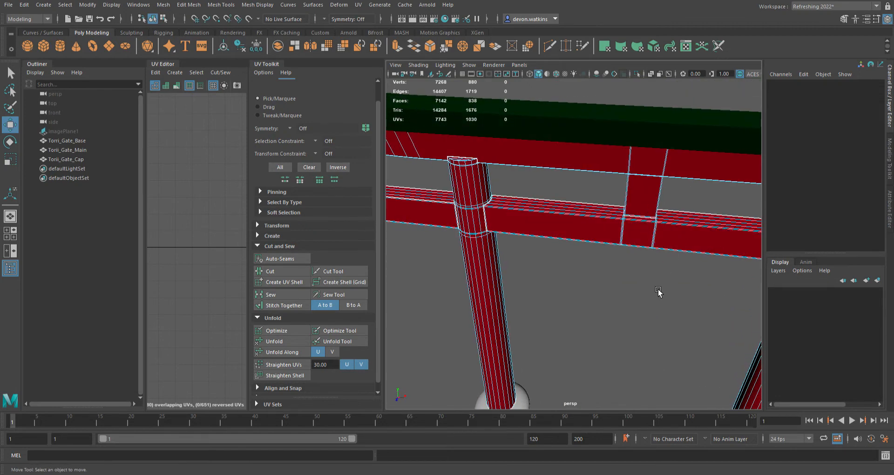
alt+drag(658, 291, 667, 275)
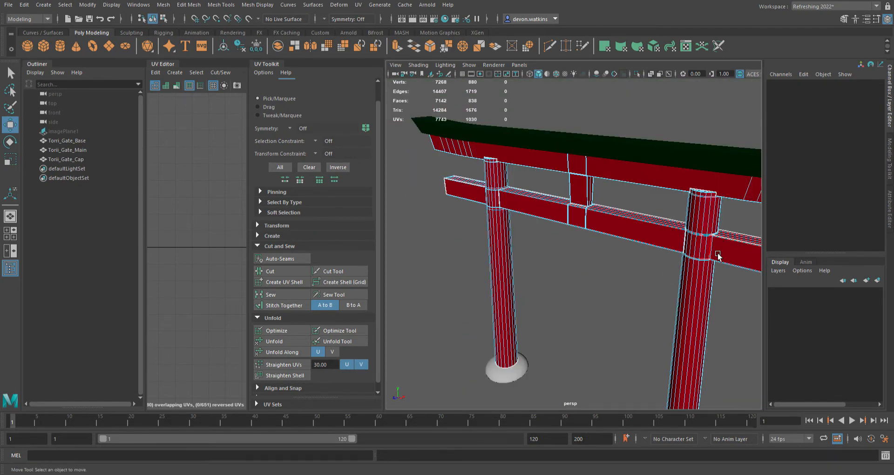
alt+drag(589, 278, 591, 295)
scroll(600, 262, up, 3)
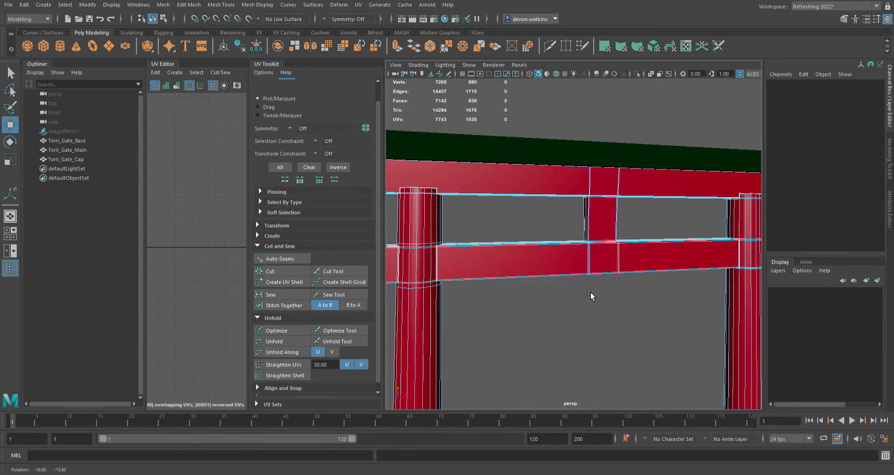
scroll(587, 301, down, 4)
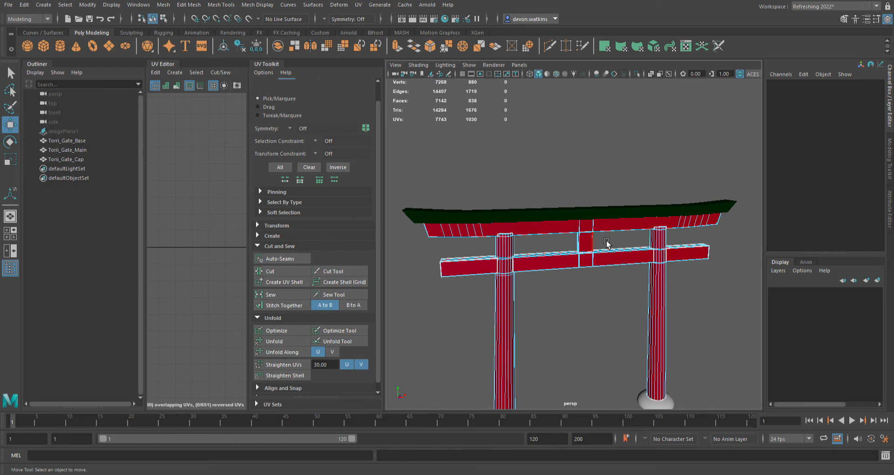
alt+middle_drag(596, 319, 601, 284)
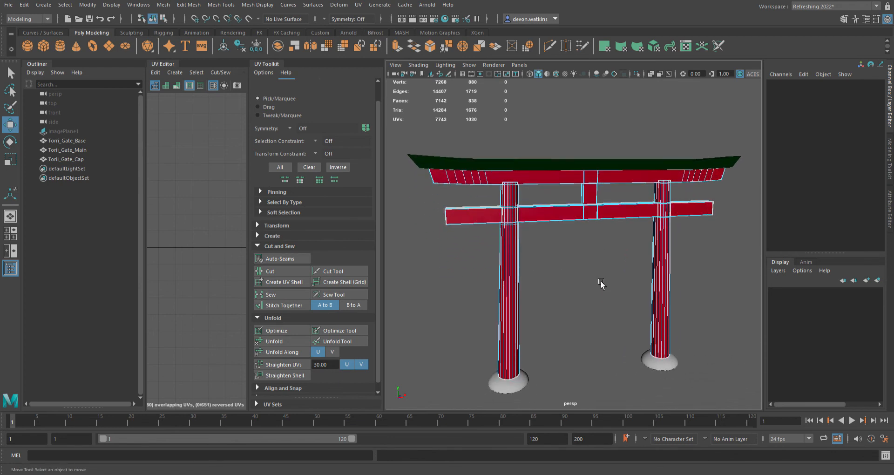